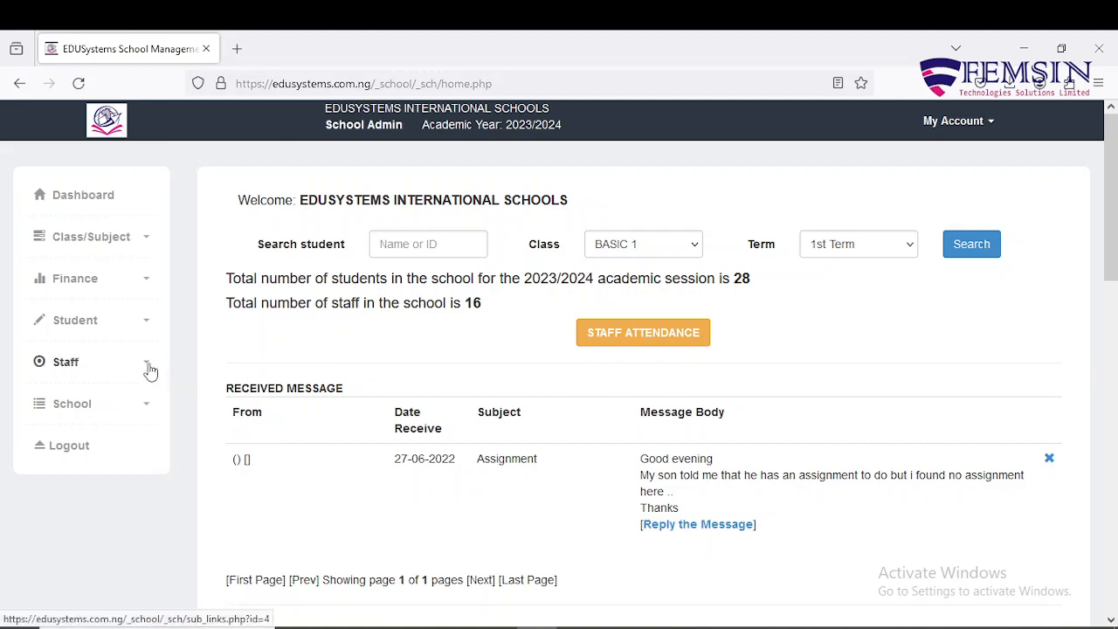
Step: Open the Teaching Staff registration form from the Staff section of the sidebar
left_click(148, 367)
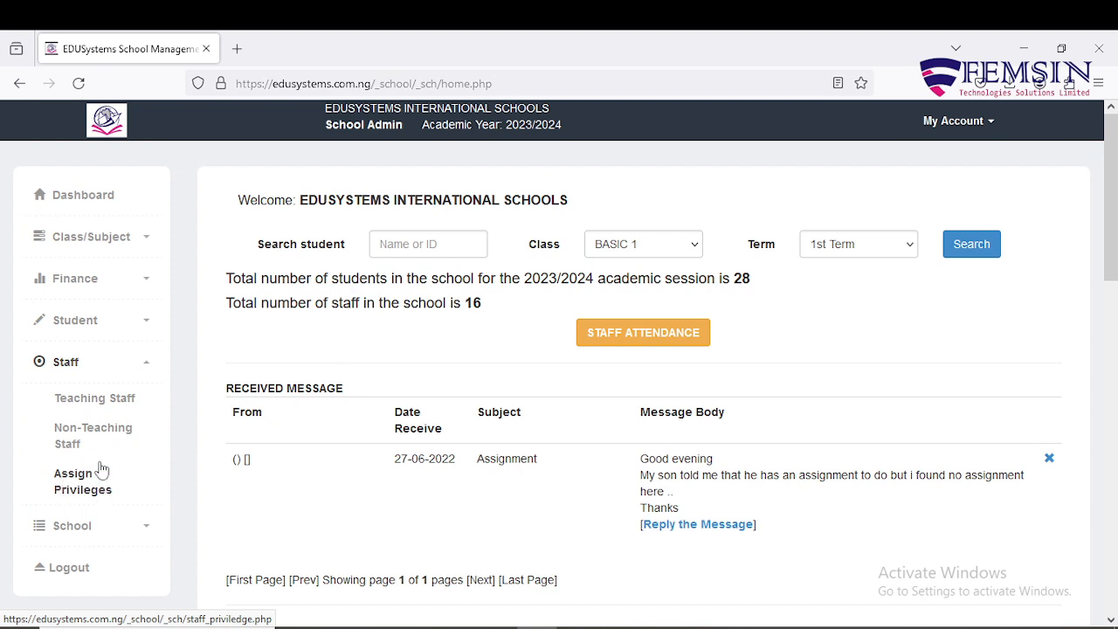
left_click(88, 407)
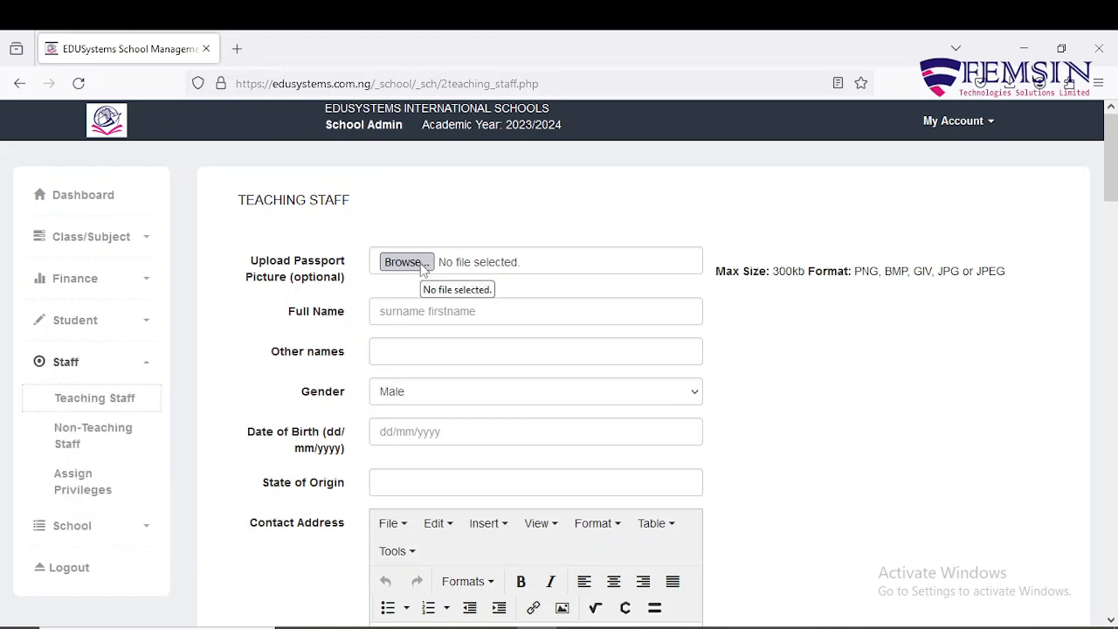
Step: Attach Coriander-school-boss.jpg as the new staff member's passport picture
left_click(421, 268)
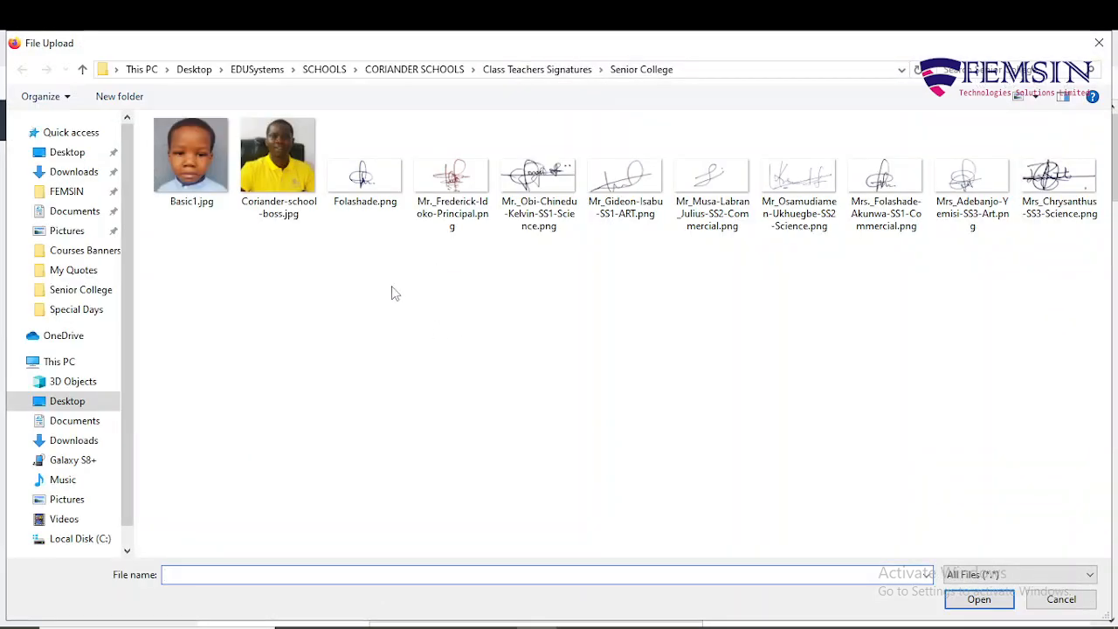
left_click(281, 171)
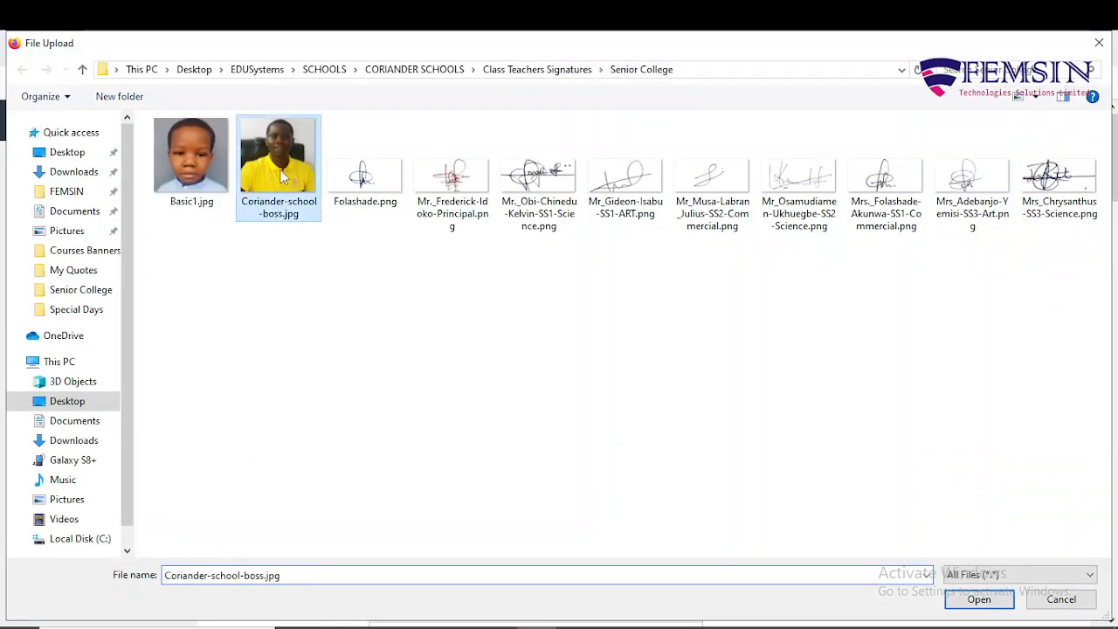
left_click(977, 601)
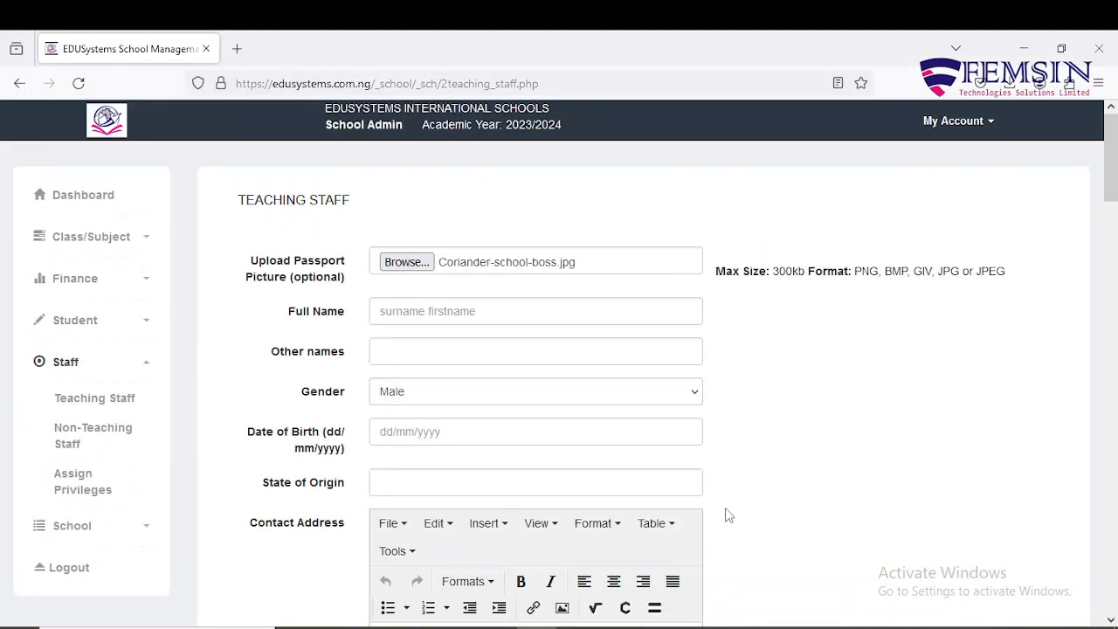
Step: Enter the teacher's full name in Full Name and choose Female for Gender
left_click(389, 316)
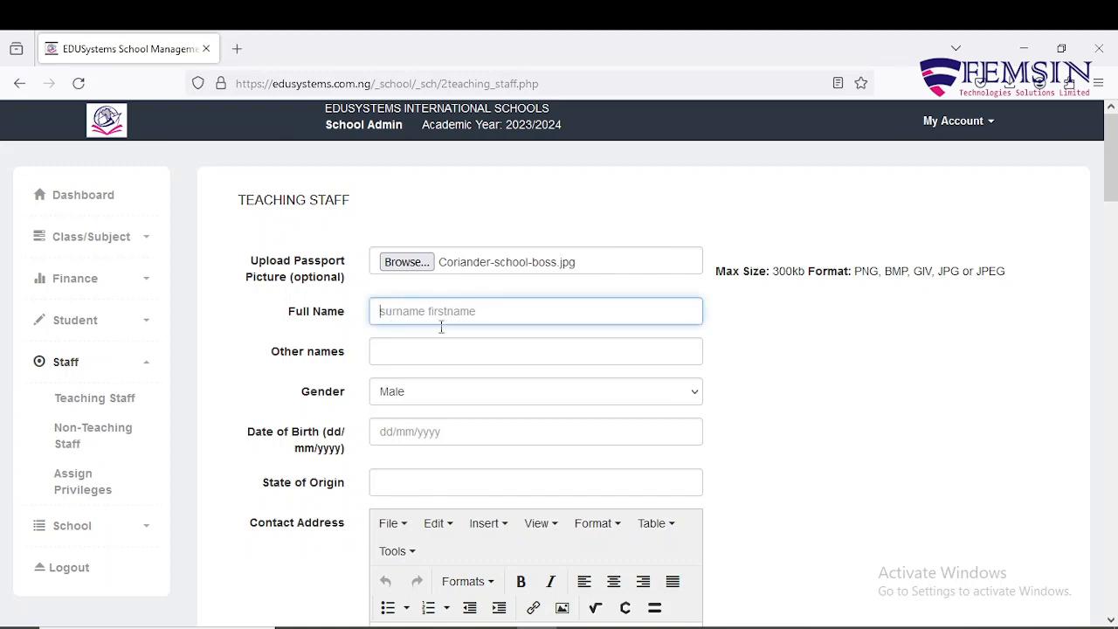
scroll(846, 381, "down", 2)
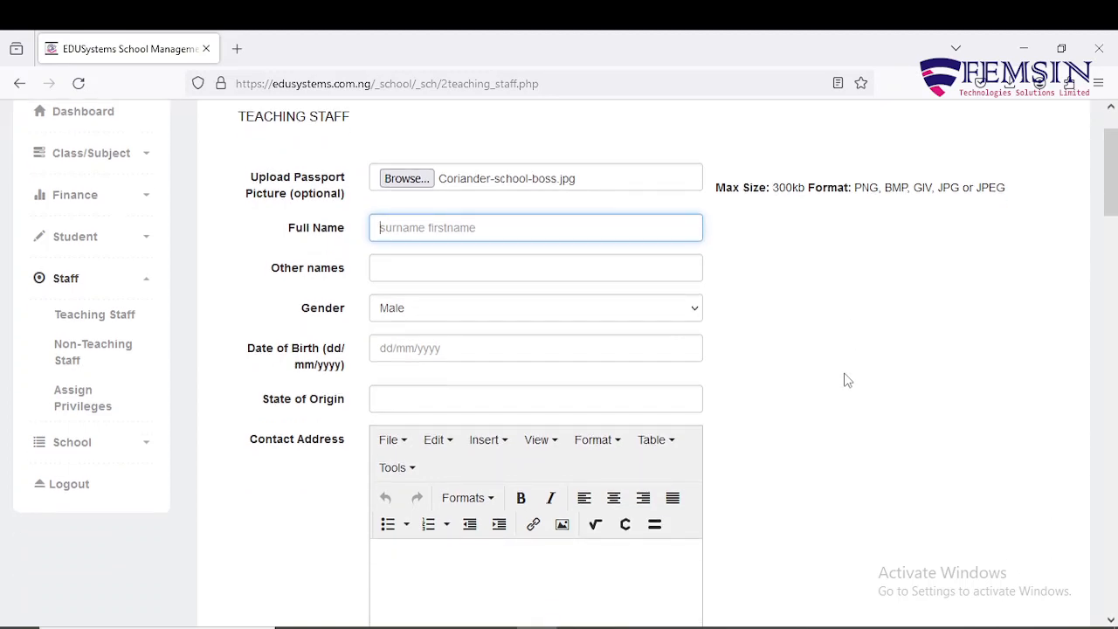
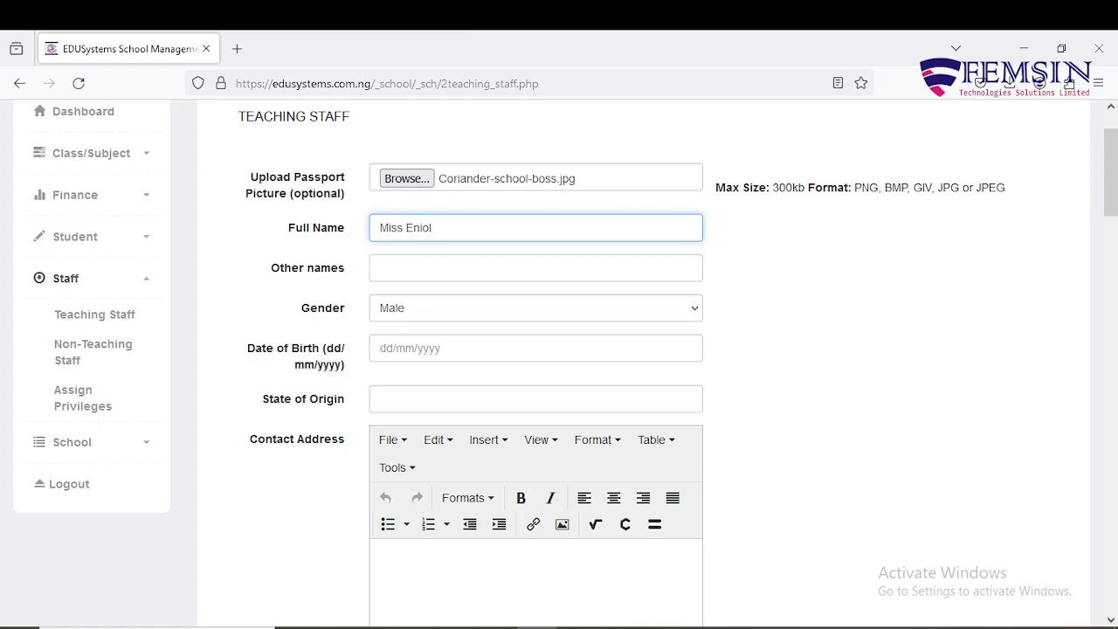
left_click(427, 320)
left_click(469, 358)
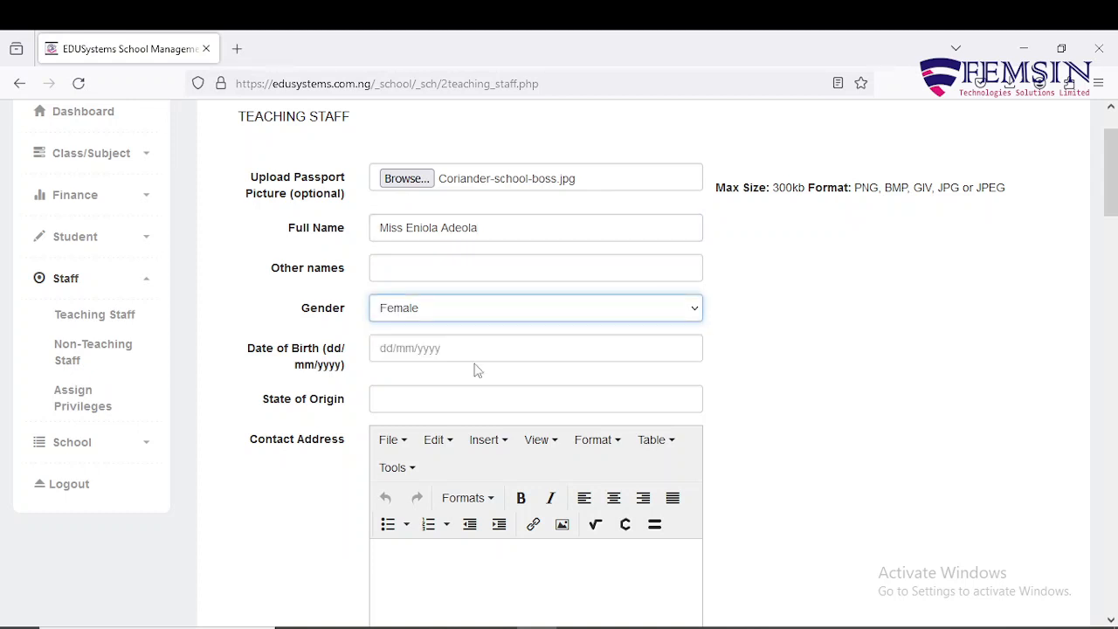
scroll(475, 367, "down", 2)
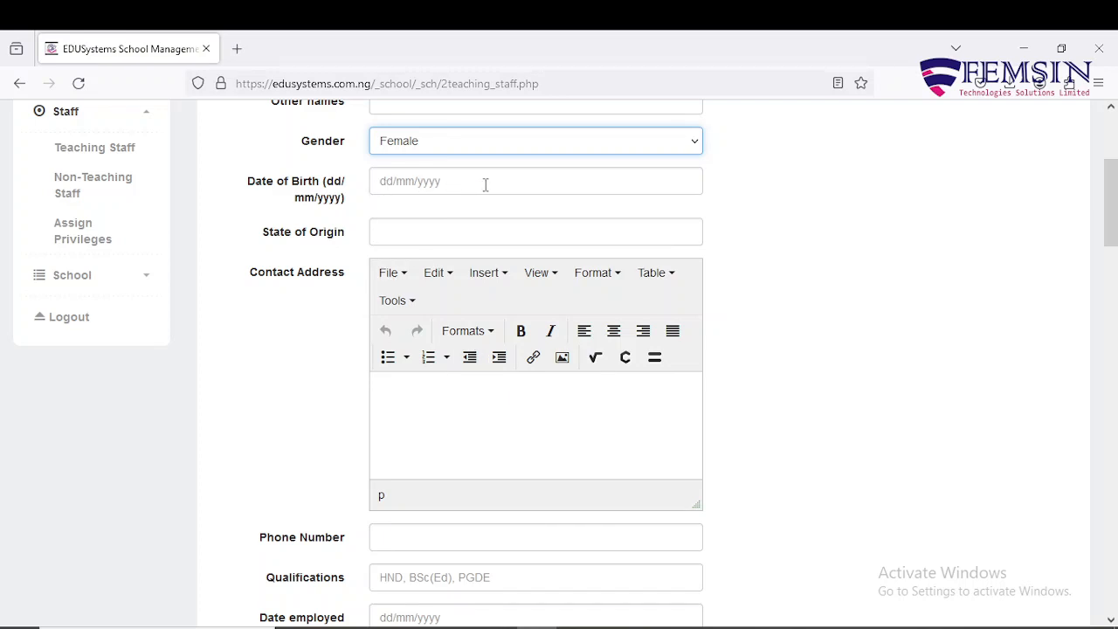
Step: Enter Osun State as state of origin and type the teacher's contact address
left_click(456, 232)
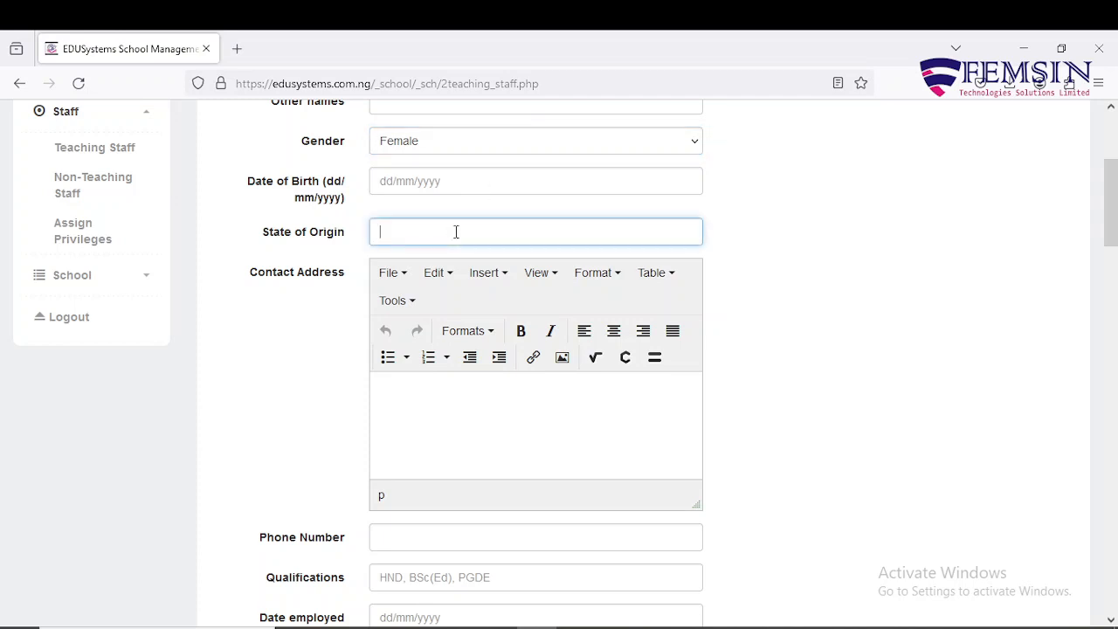
type("Osun State")
left_click(484, 410)
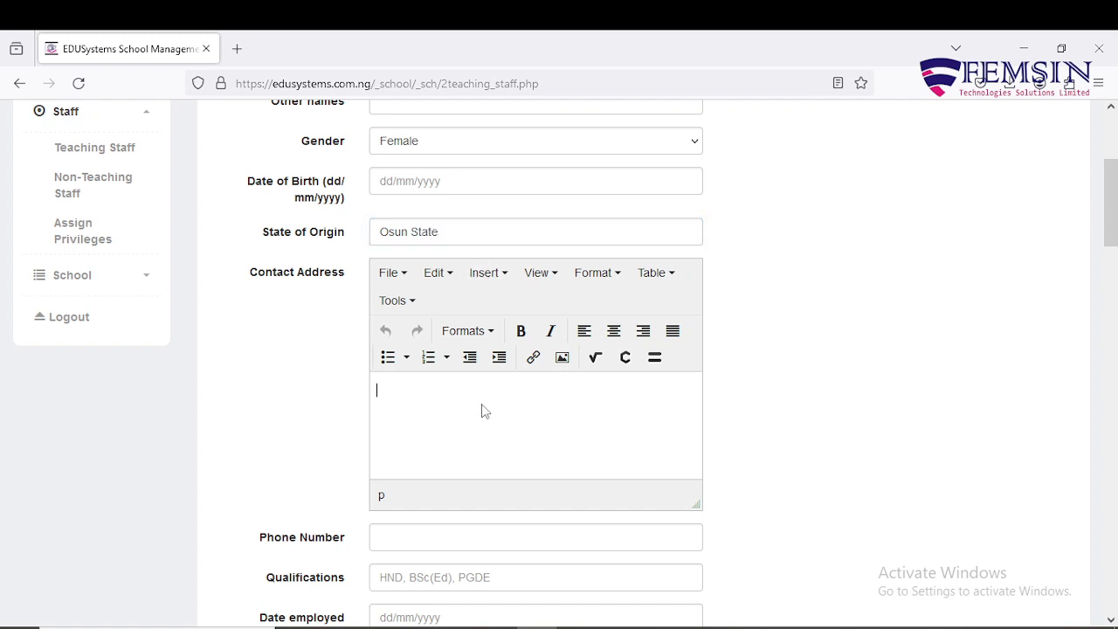
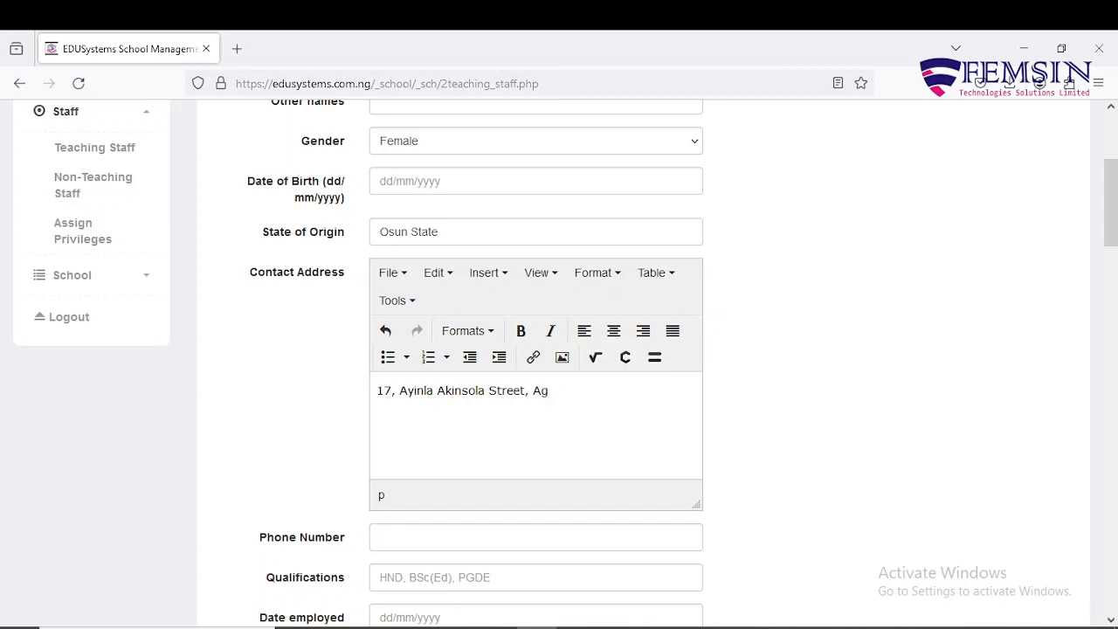
scroll(480, 403, "down", 1)
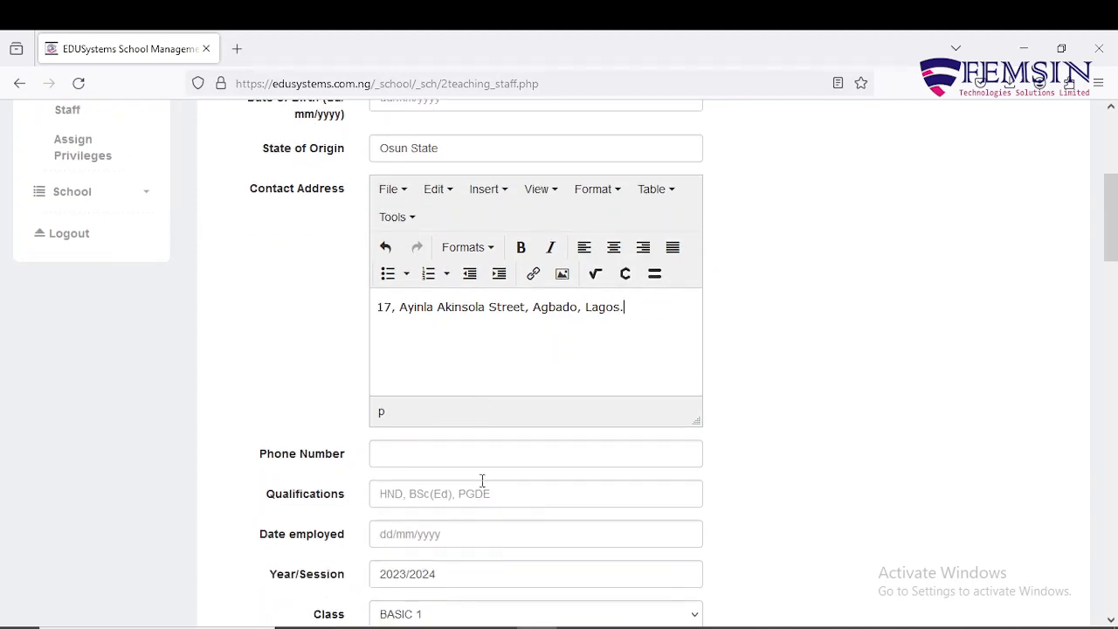
Step: Enter the teacher's phone number
left_click(479, 454)
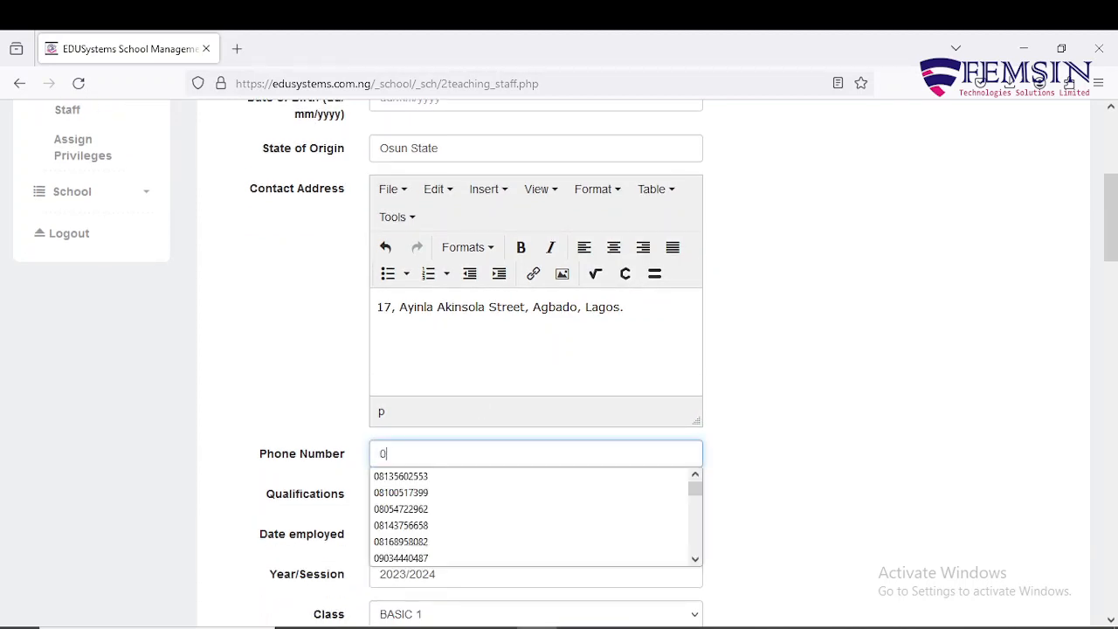
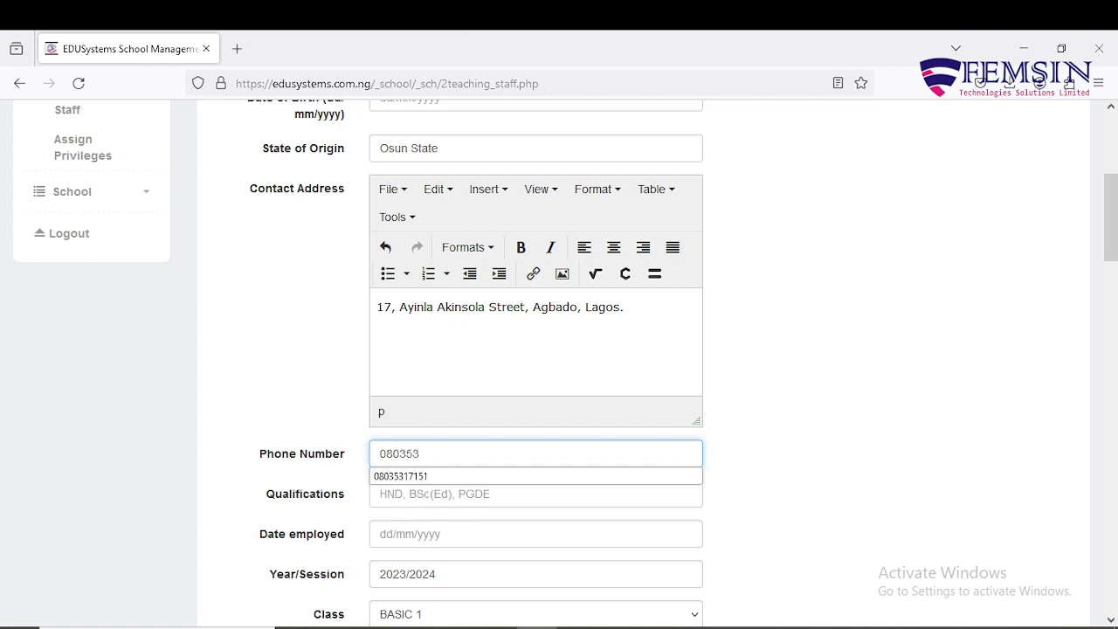
left_click(790, 376)
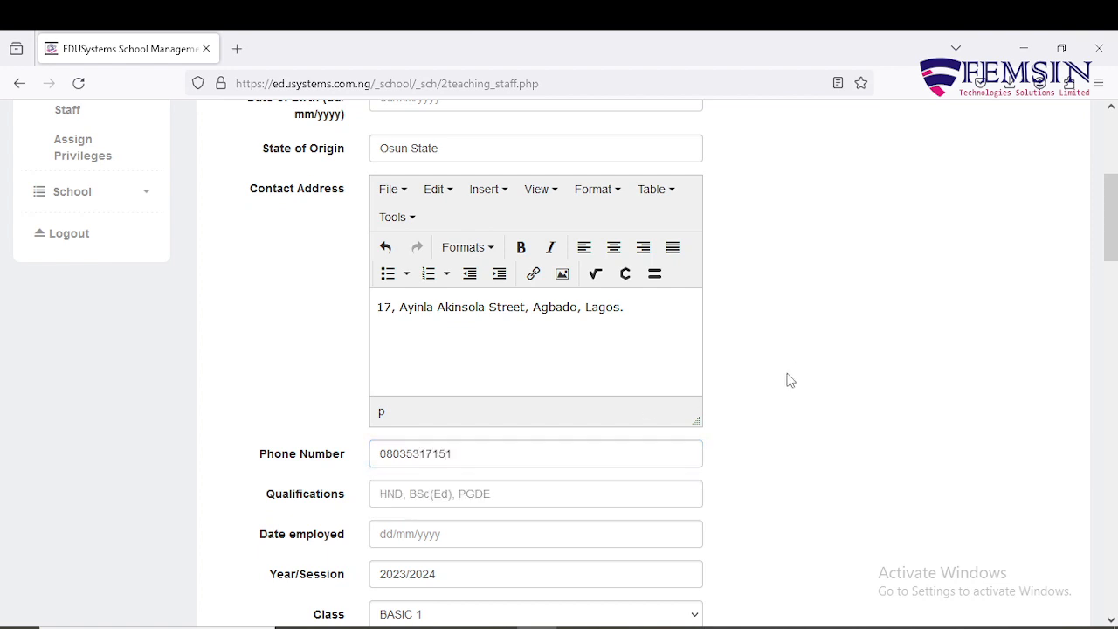
scroll(782, 398, "down", 1)
Step: Fill in the qualification as BSc(Edu)
left_click(656, 411)
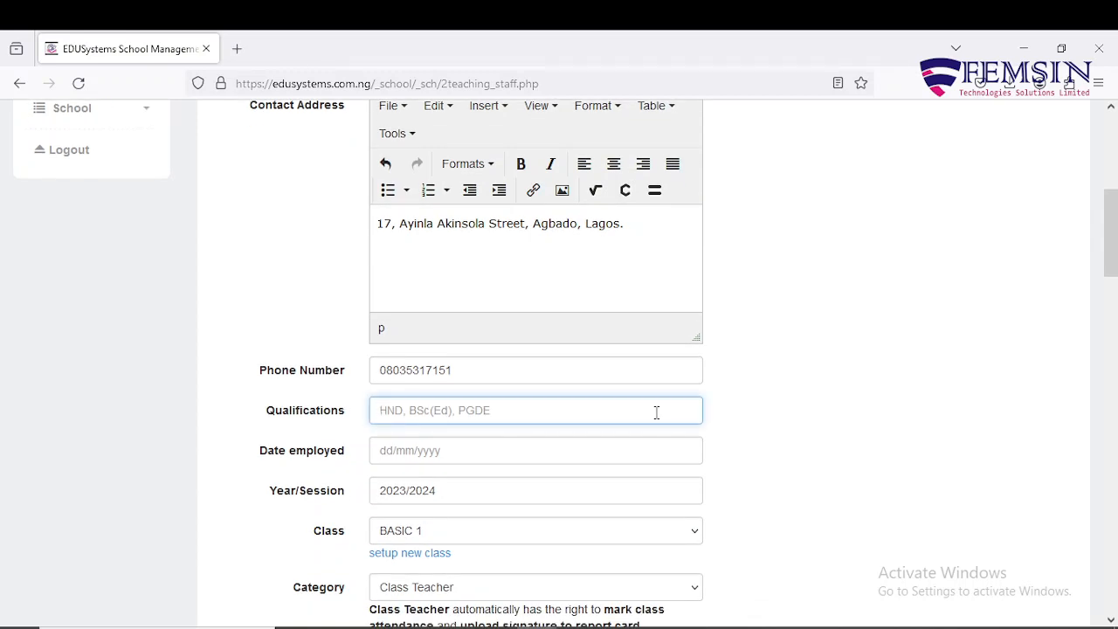
type("BS")
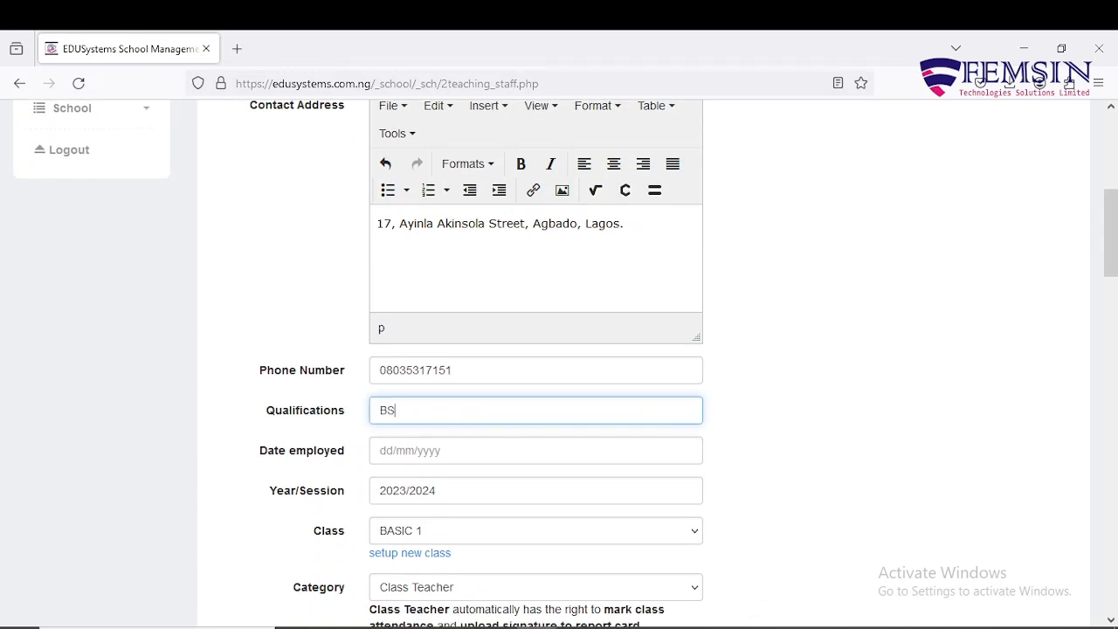
type("c")
type(" ()")
type("ED")
type("U")
key("BackSpace")
key("BackSpace")
type("du")
key("BackSpace")
left_click(762, 431)
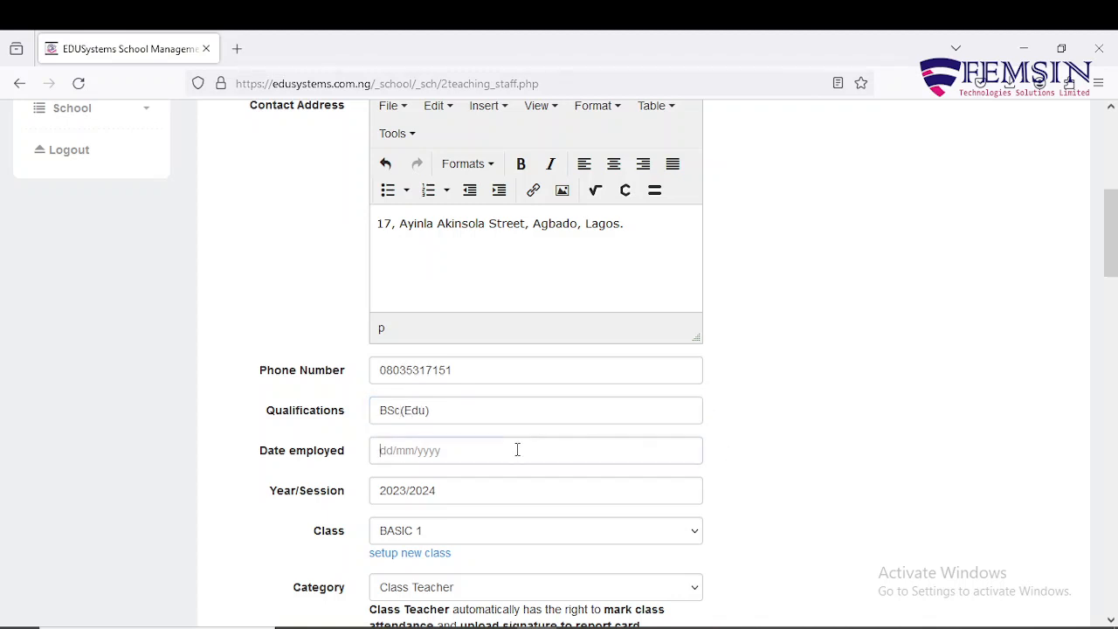
Step: Set the date employed to 04/09/2023
left_click(517, 450)
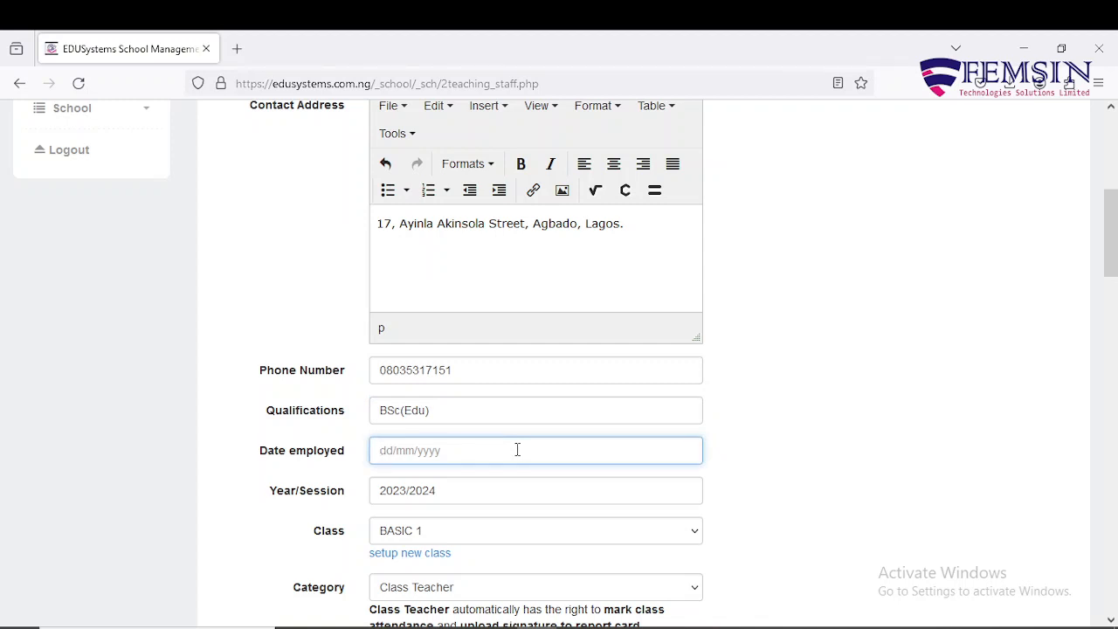
type("04/09/2023")
scroll(518, 455, "down", 3)
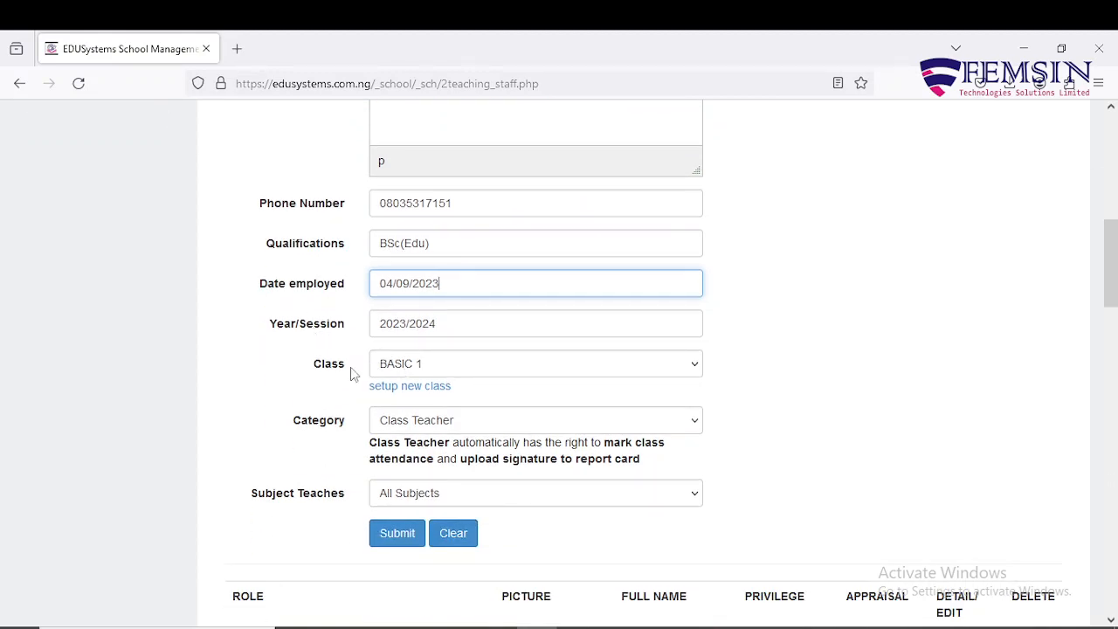
left_click(501, 368)
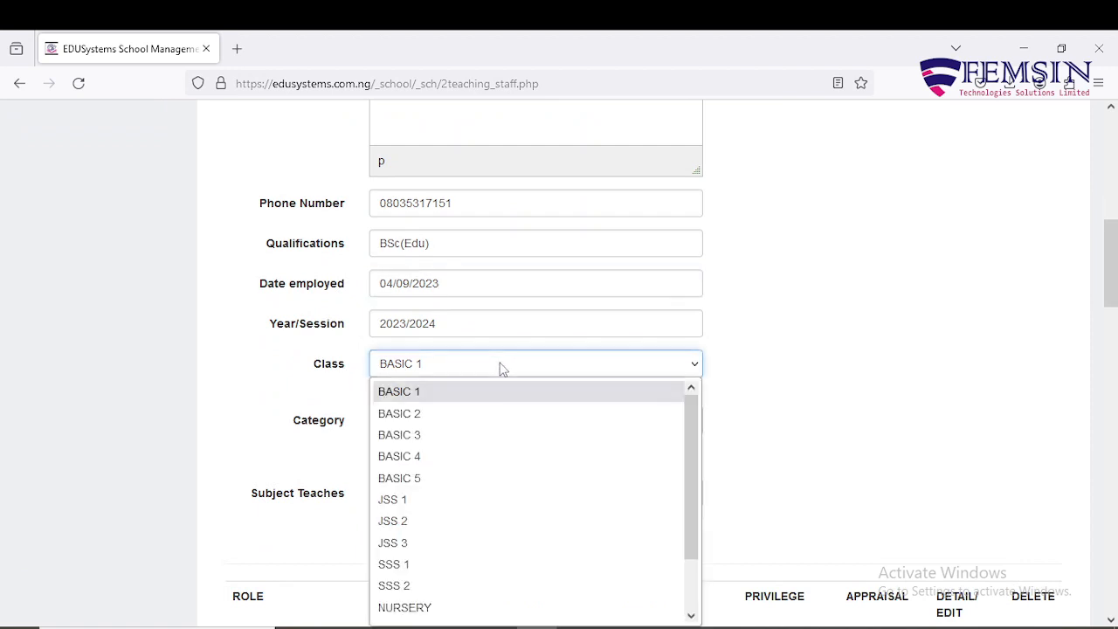
left_click(499, 367)
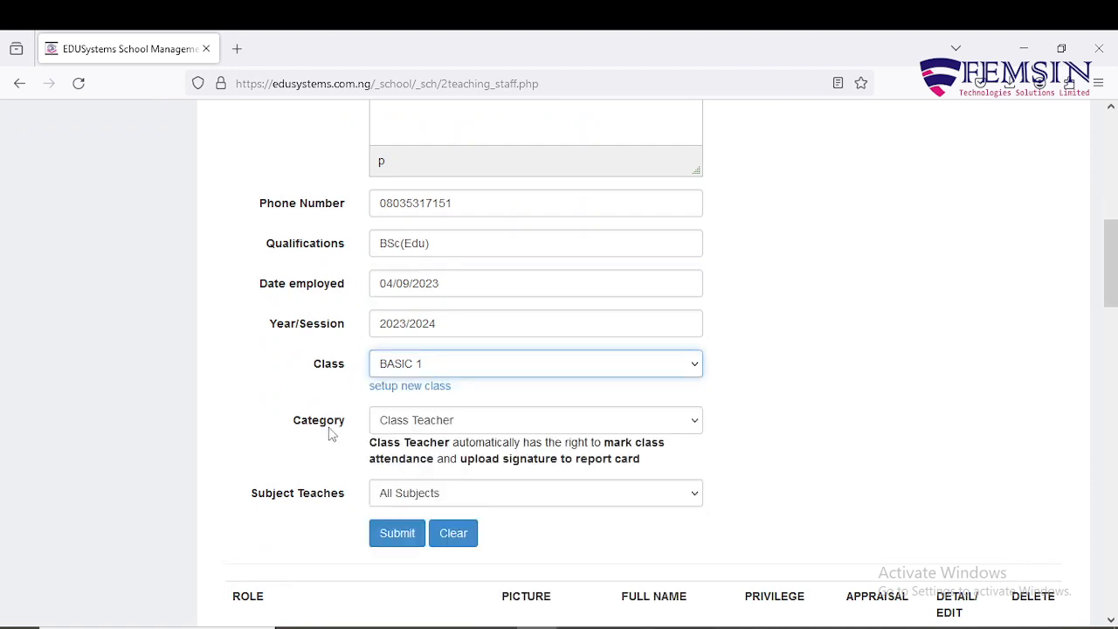
left_click(517, 426)
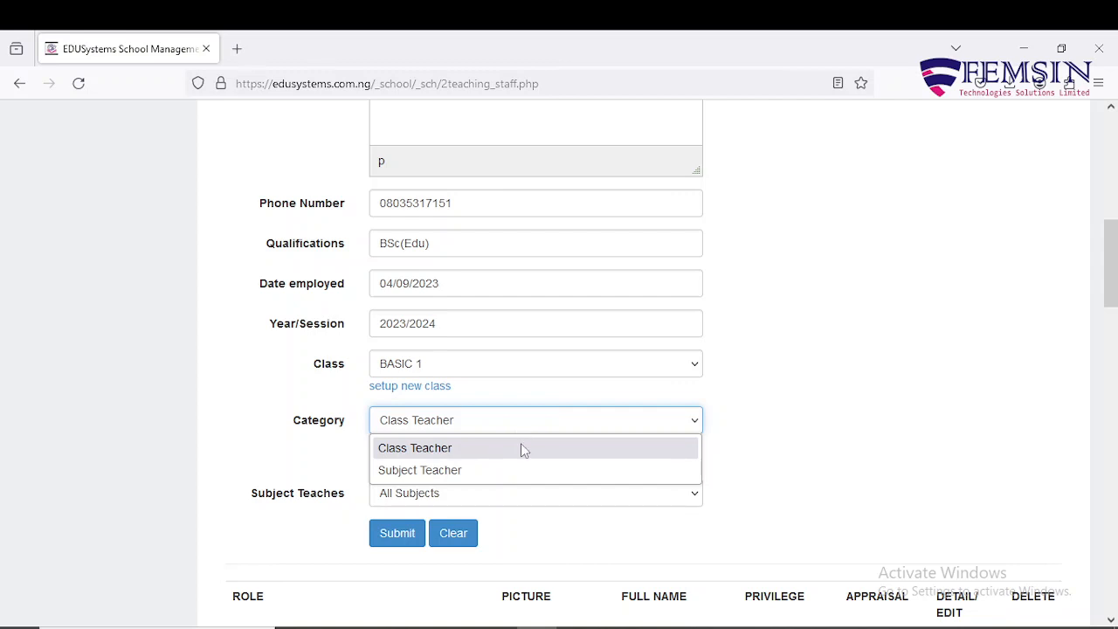
left_click(521, 446)
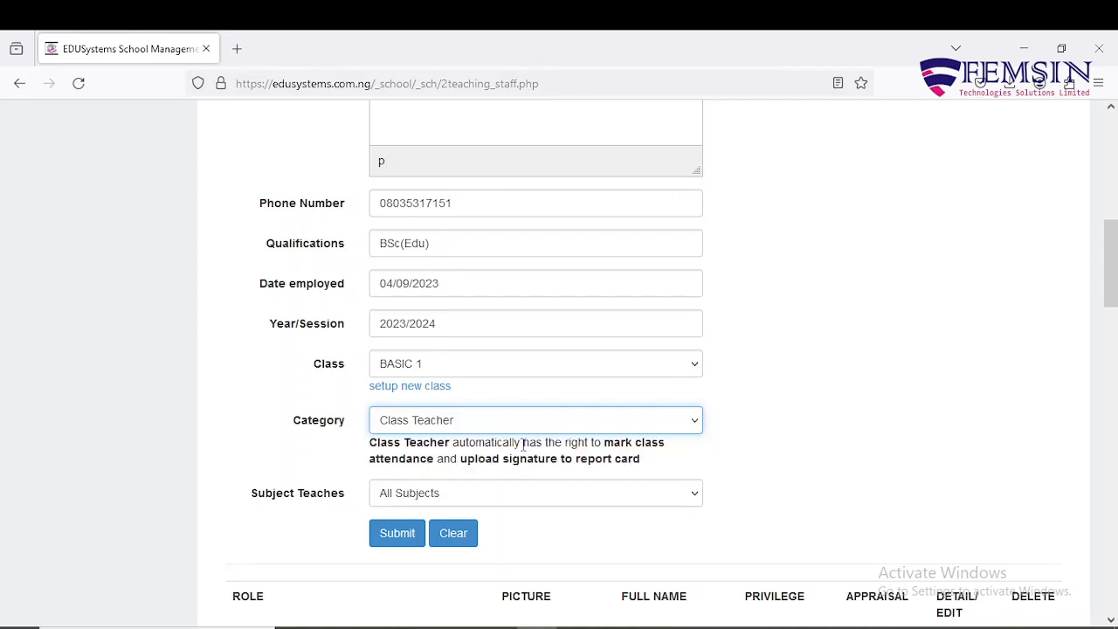
left_click(536, 499)
left_click(535, 499)
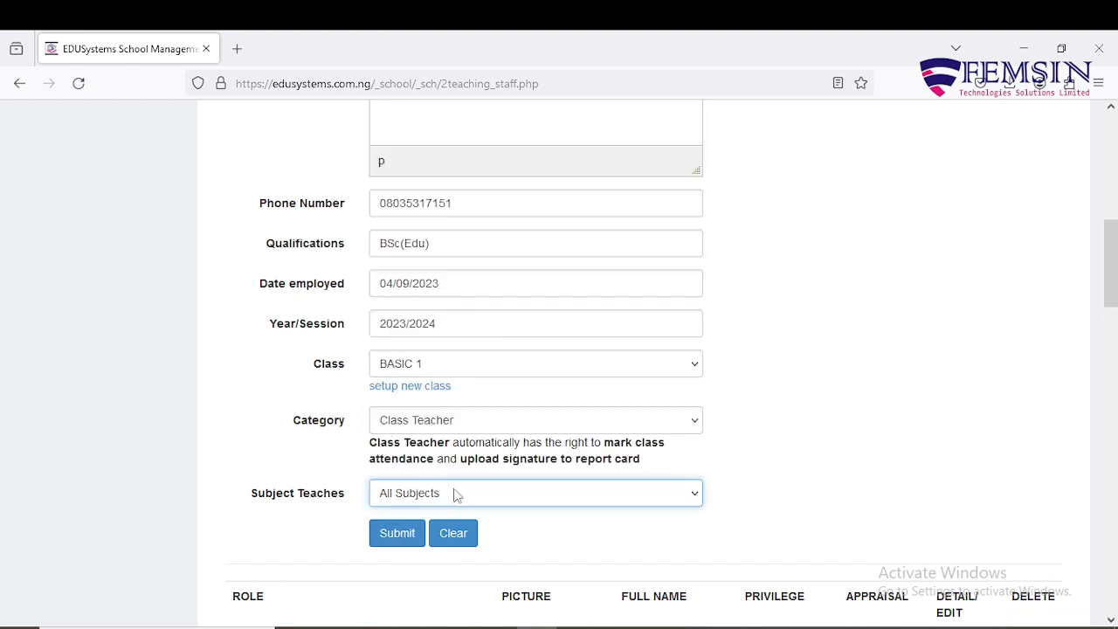
scroll(535, 369, "down", 10)
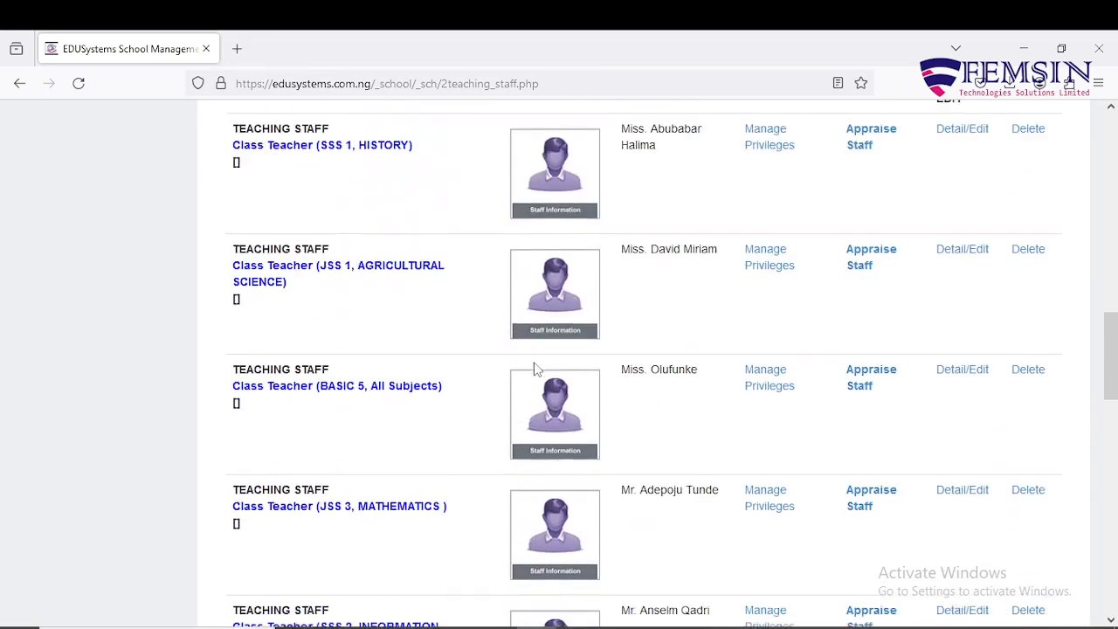
Step: Submit the staff record with Class BASIC 1, Class Teacher, All Subjects
scroll(535, 368, "up", 4)
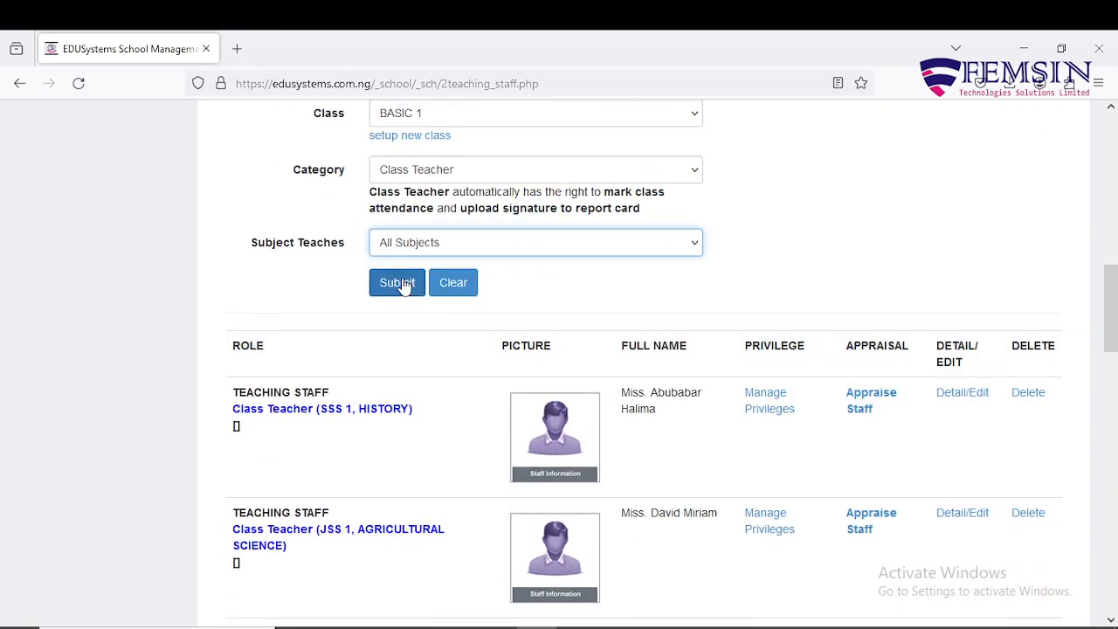
scroll(378, 406, "down", 10)
scroll(378, 405, "up", 5)
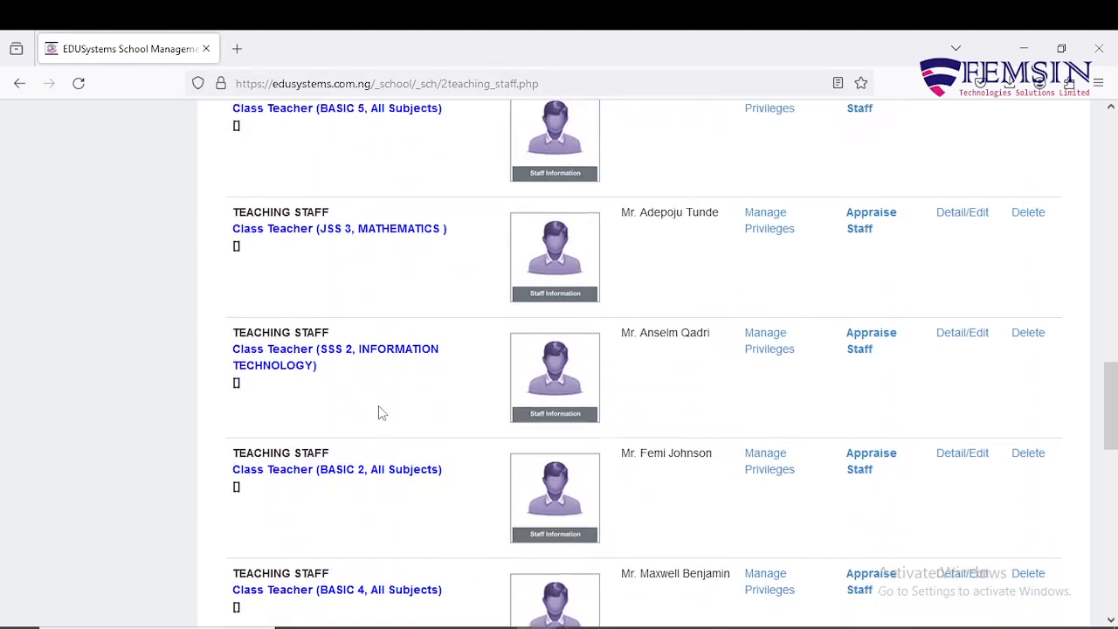
scroll(379, 405, "up", 4)
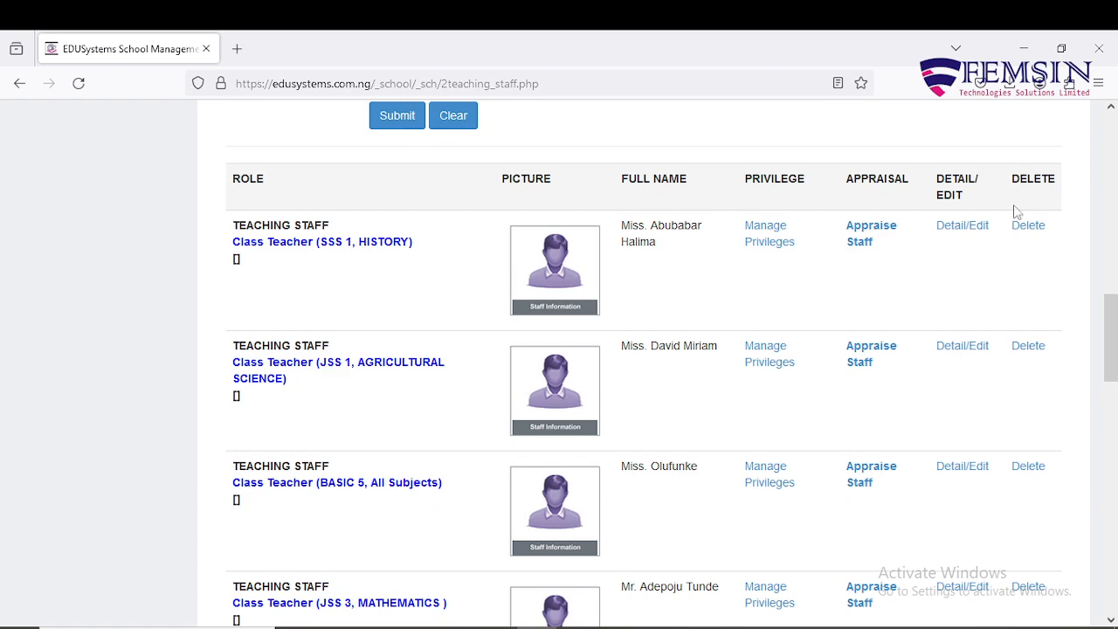
scroll(961, 379, "up", 3)
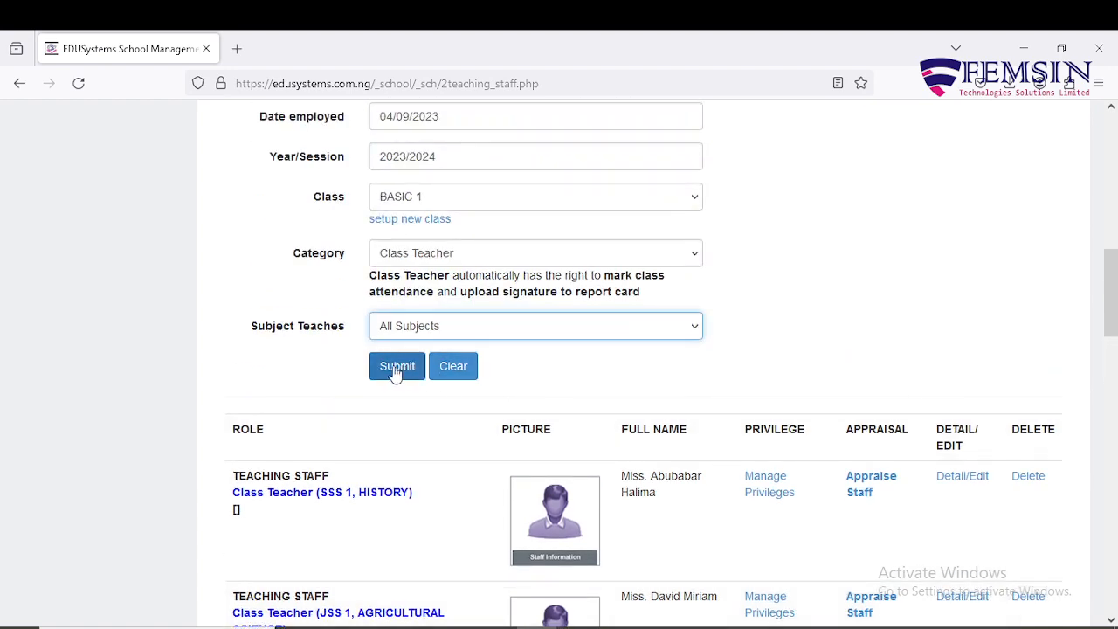
left_click(396, 367)
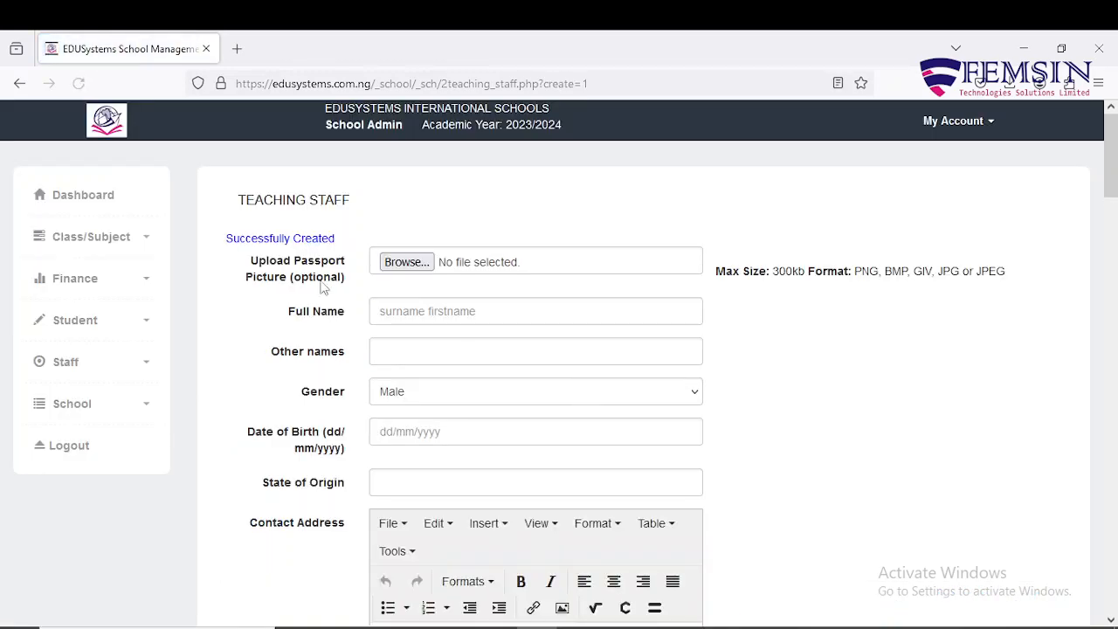
Step: Check the staff table for the new teacher's BASIC 1 Class Teacher row with photo
scroll(451, 387, "down", 15)
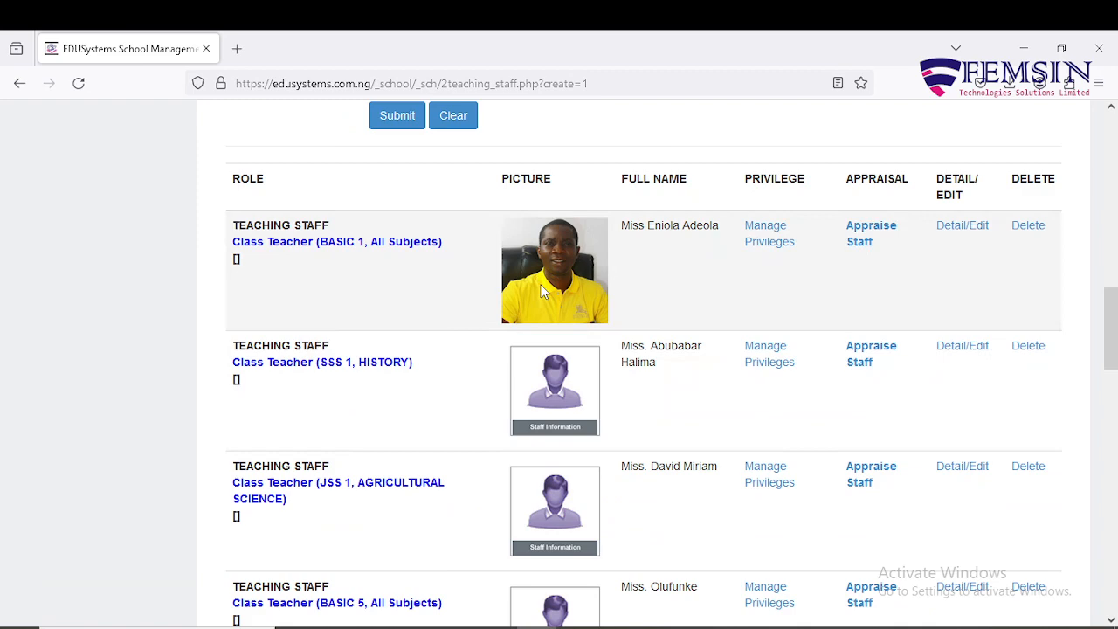
scroll(542, 293, "up", 15)
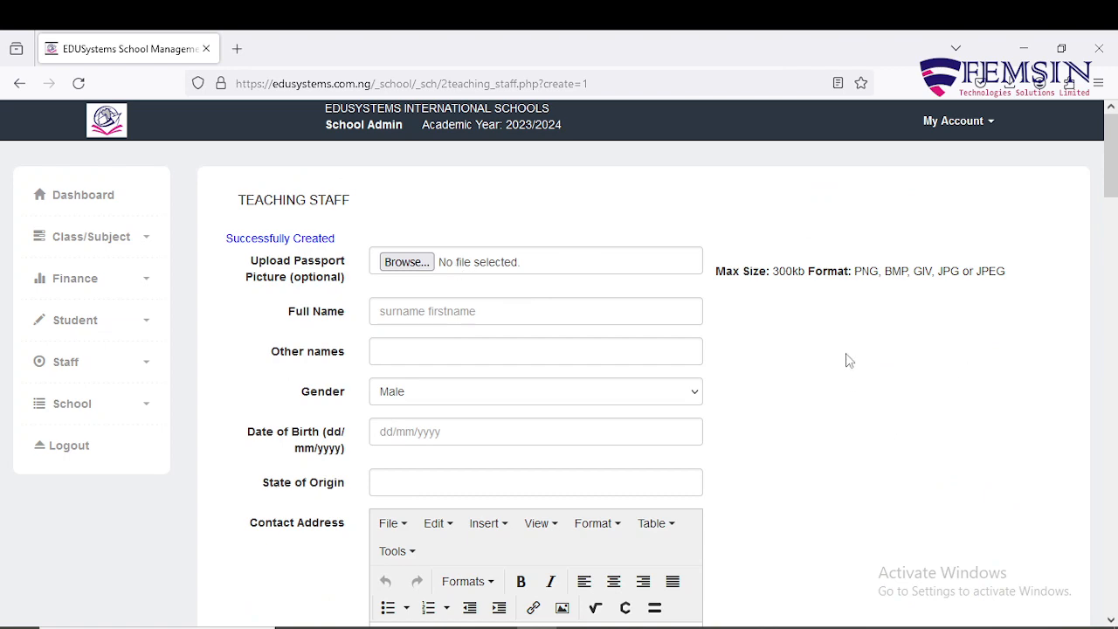
scroll(848, 360, "down", 7)
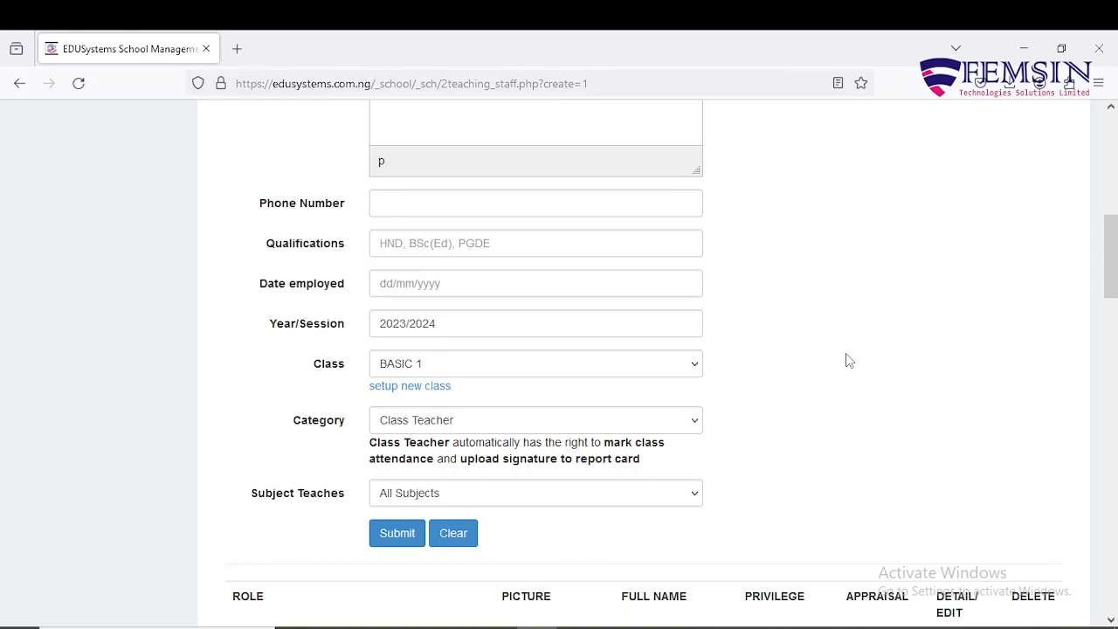
scroll(847, 360, "down", 4)
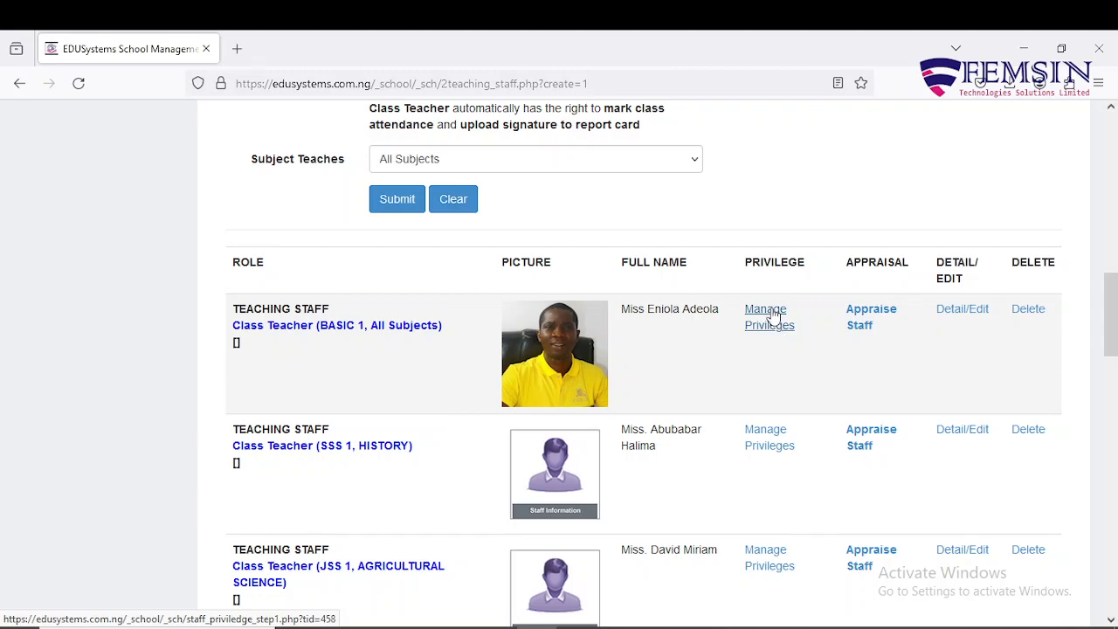
scroll(771, 314, "up", 10)
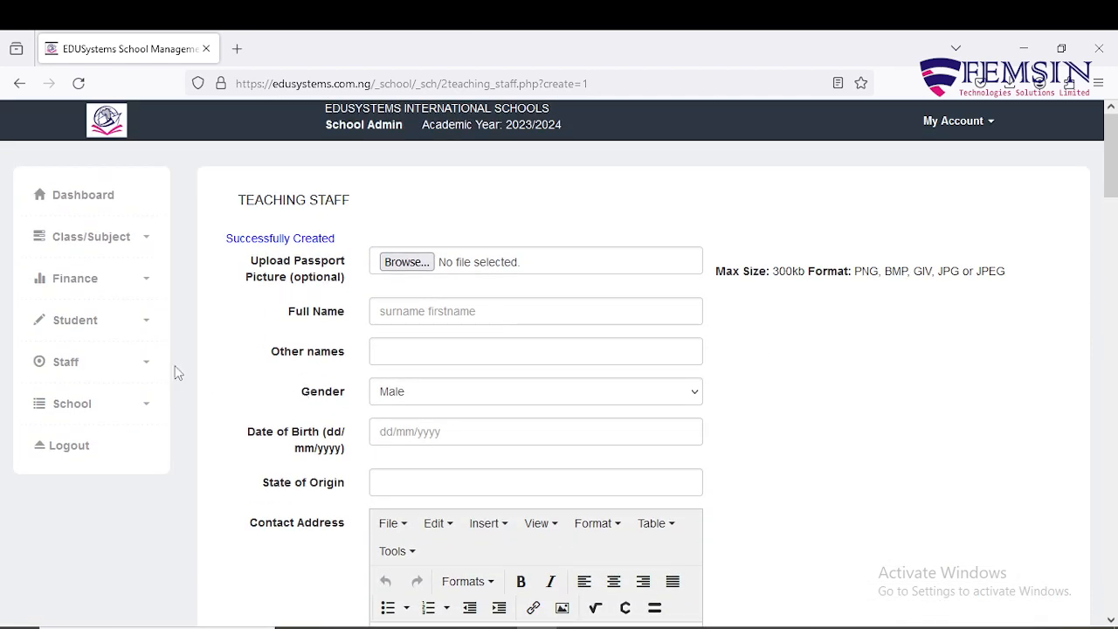
Step: Open Assign Privileges under Staff and choose MODIFY PRIVILEGES for the BASIC 5 class teacher
left_click(142, 365)
scroll(154, 404, "down", 1)
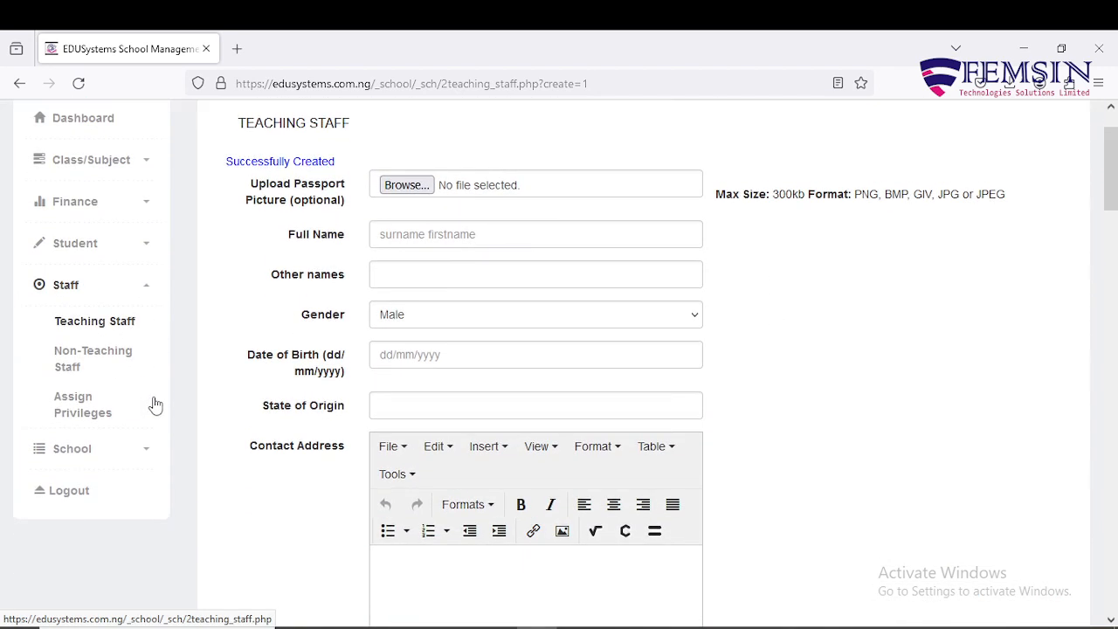
left_click(63, 400)
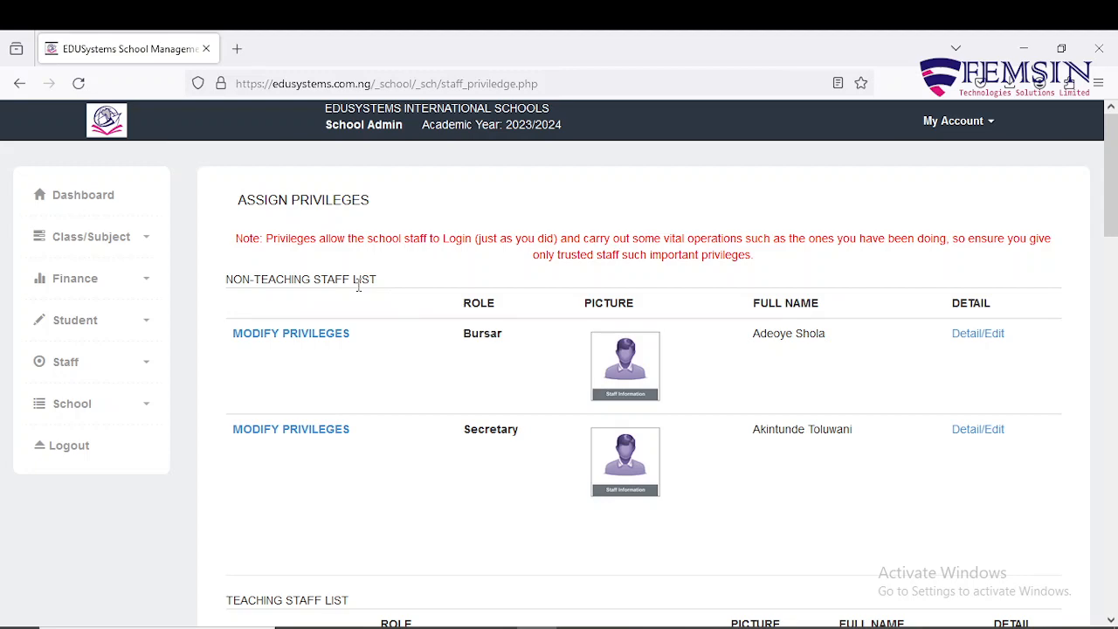
scroll(358, 286, "down", 5)
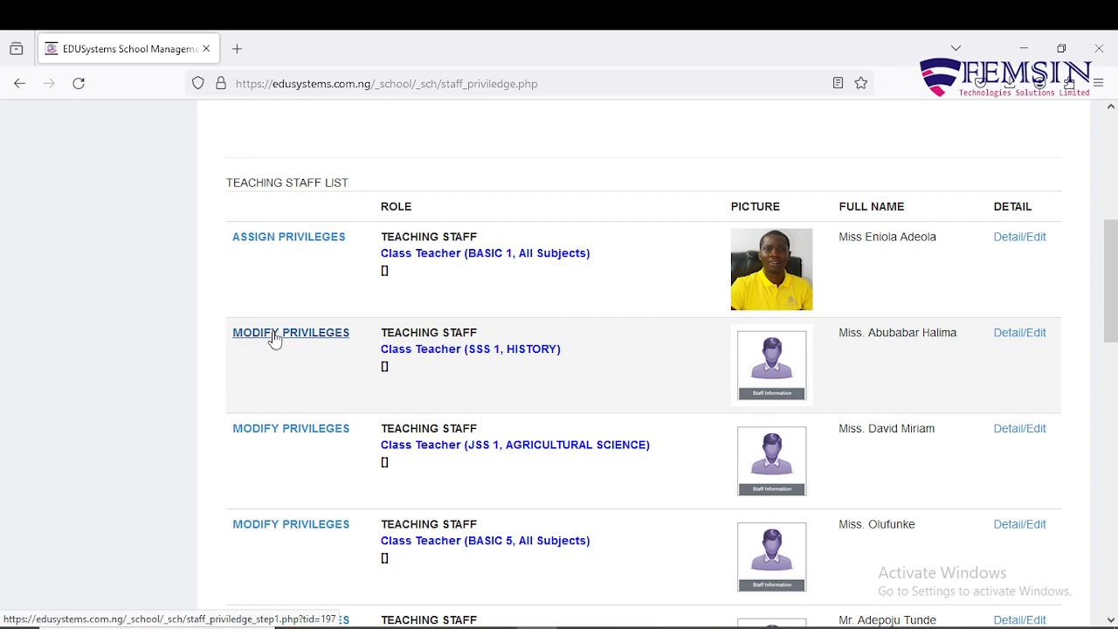
scroll(276, 340, "down", 4)
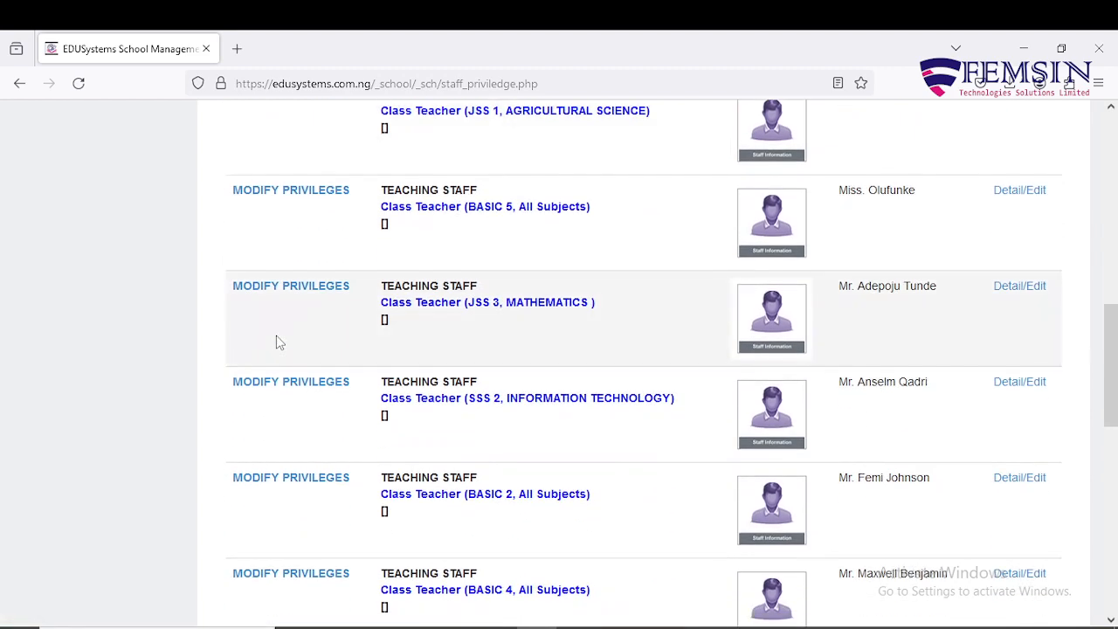
left_click(253, 200)
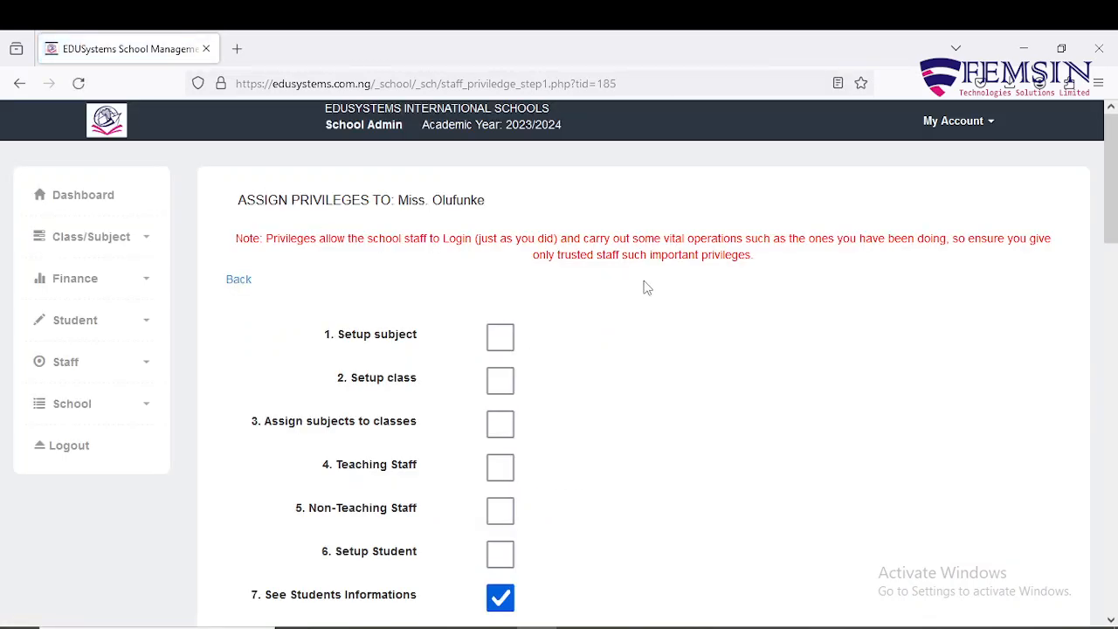
Step: Review the BASIC 5 teacher's ticked privileges and class entry, then go back to the list
scroll(605, 285, "down", 4)
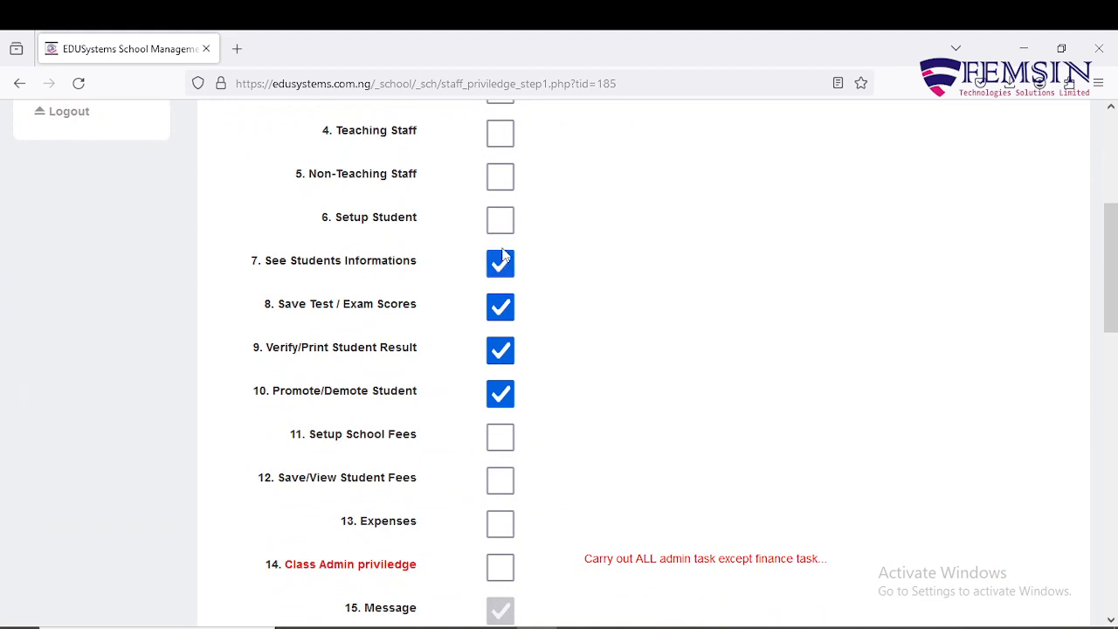
scroll(502, 255, "up", 4)
scroll(503, 255, "down", 3)
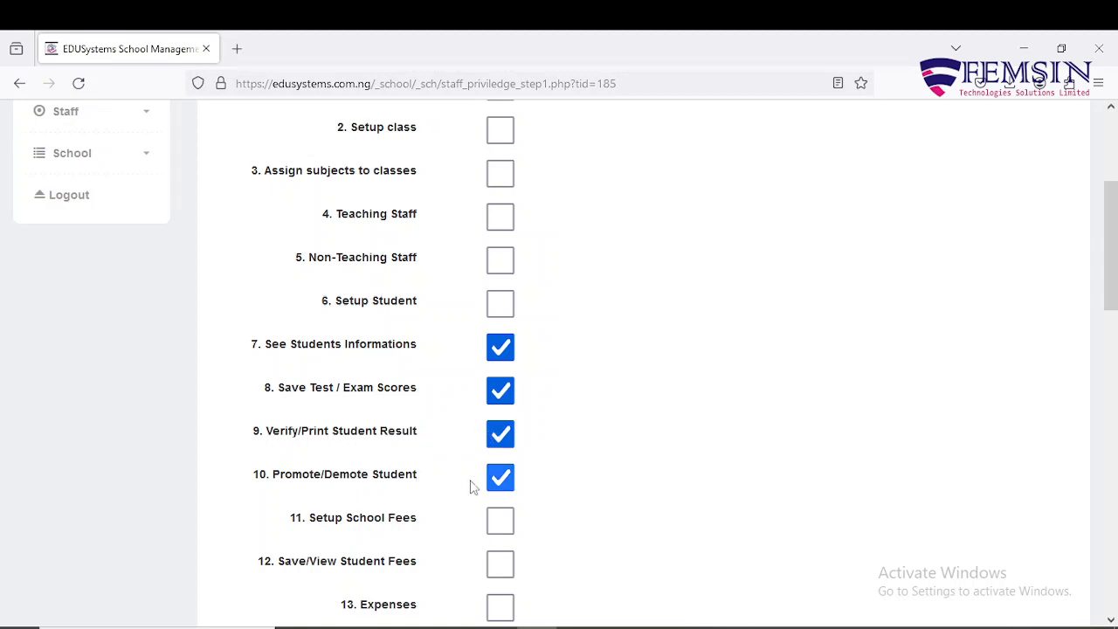
scroll(531, 351, "down", 4)
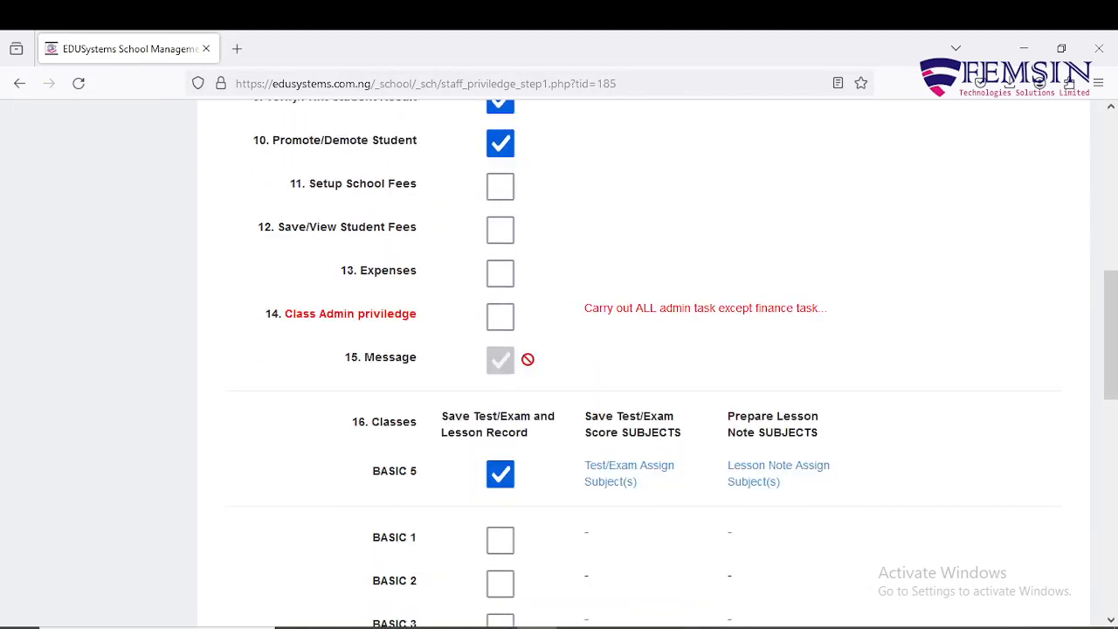
scroll(532, 337, "down", 2)
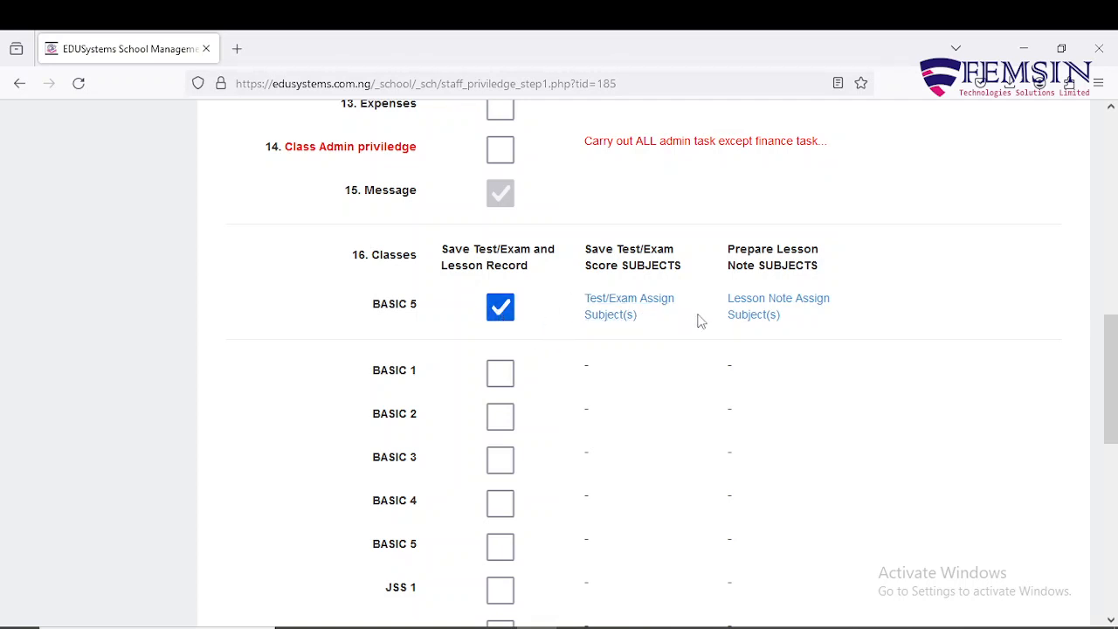
scroll(699, 321, "down", 4)
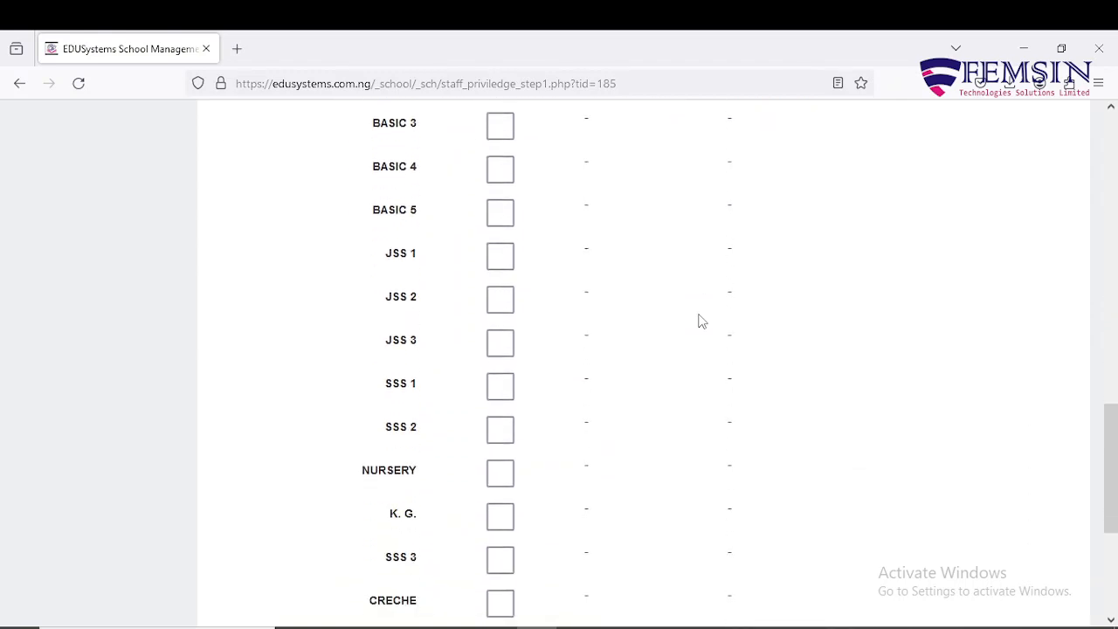
scroll(699, 321, "up", 7)
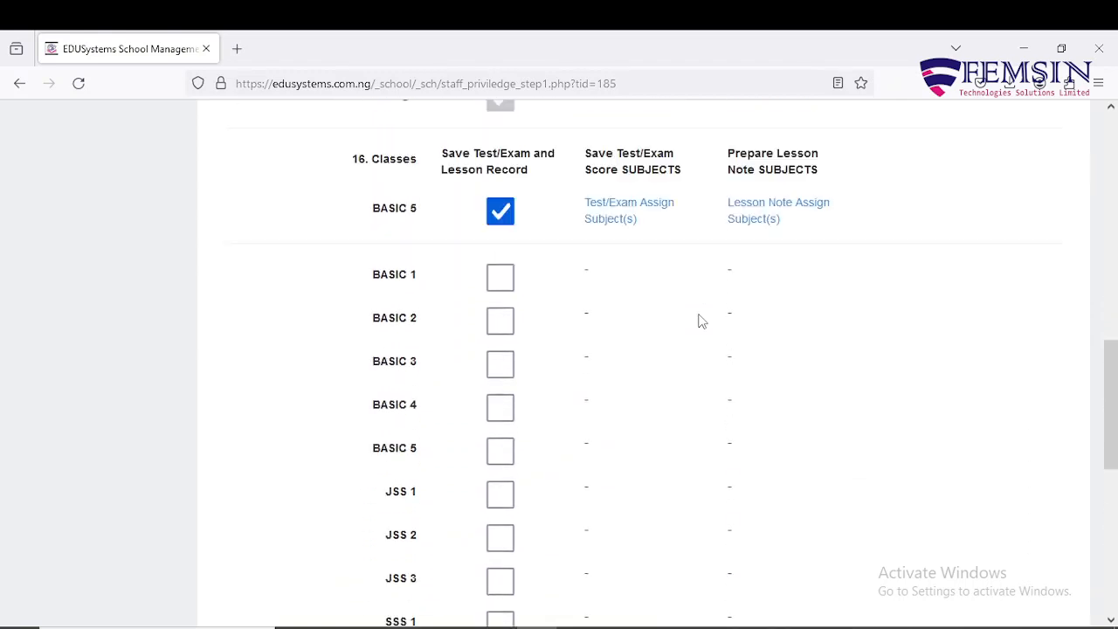
scroll(699, 322, "up", 3)
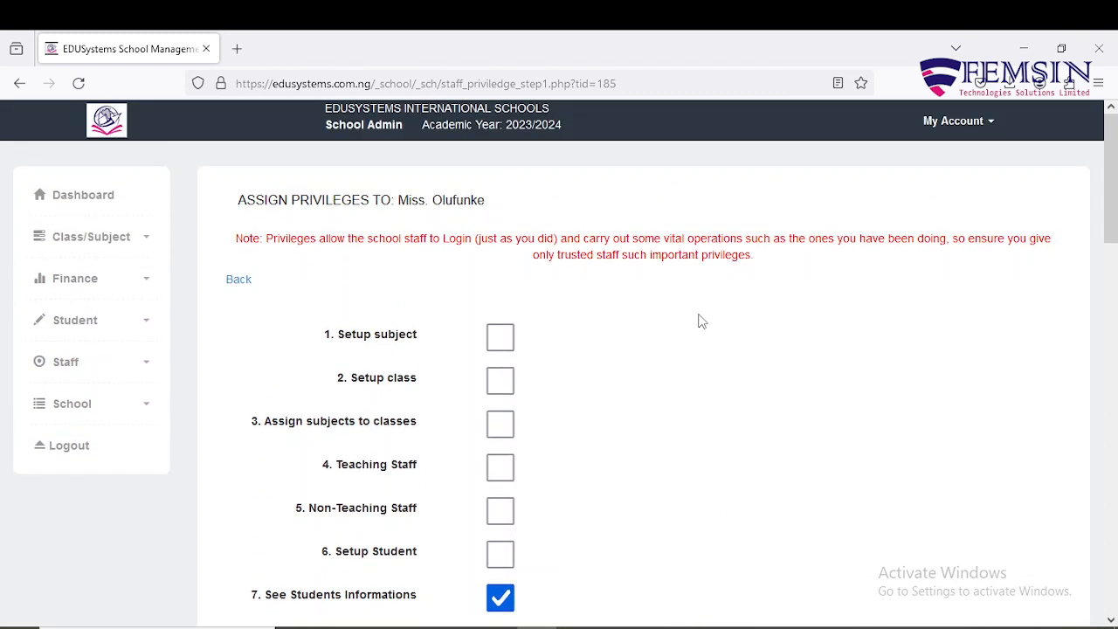
left_click(246, 293)
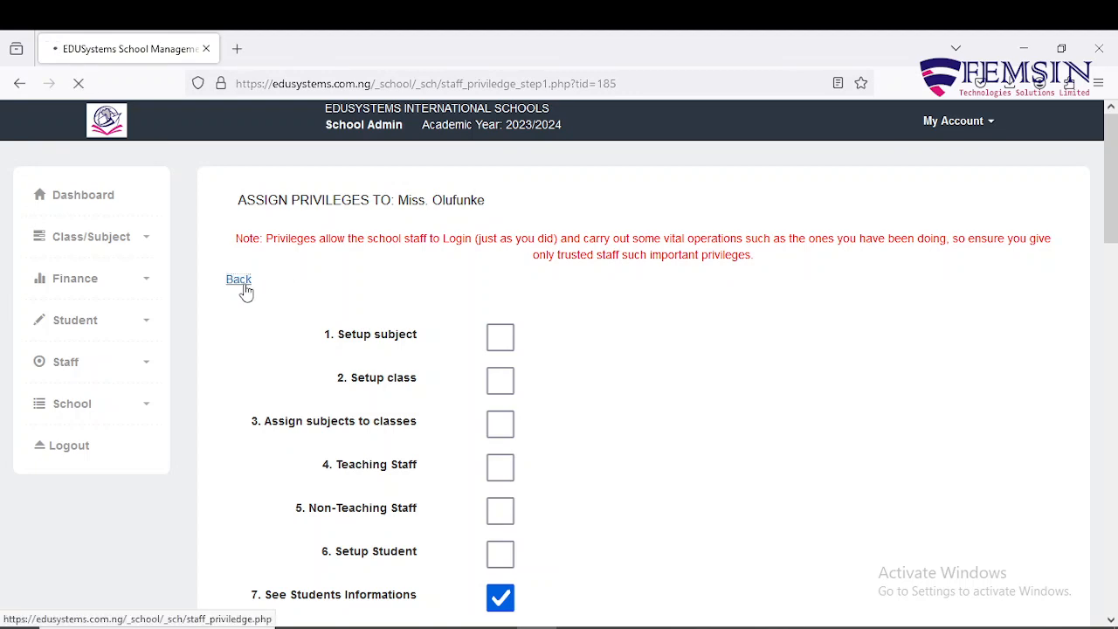
Step: Open ASSIGN PRIVILEGES for the BASIC 1 class teacher and look over the privilege checkboxes
scroll(491, 453, "down", 3)
scroll(491, 453, "down", 2)
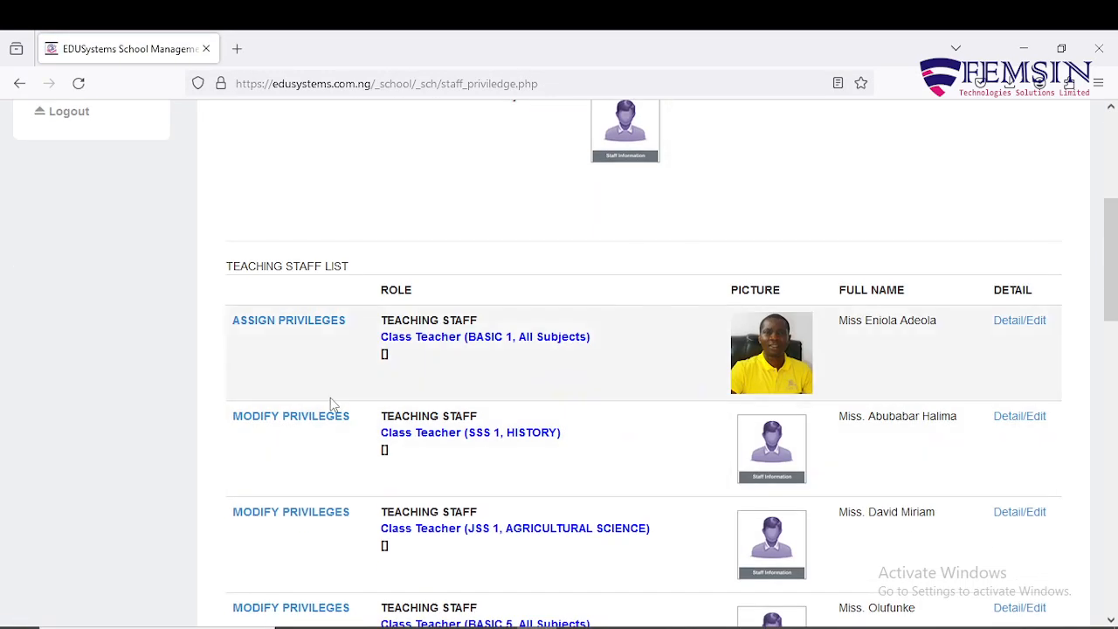
left_click(285, 325)
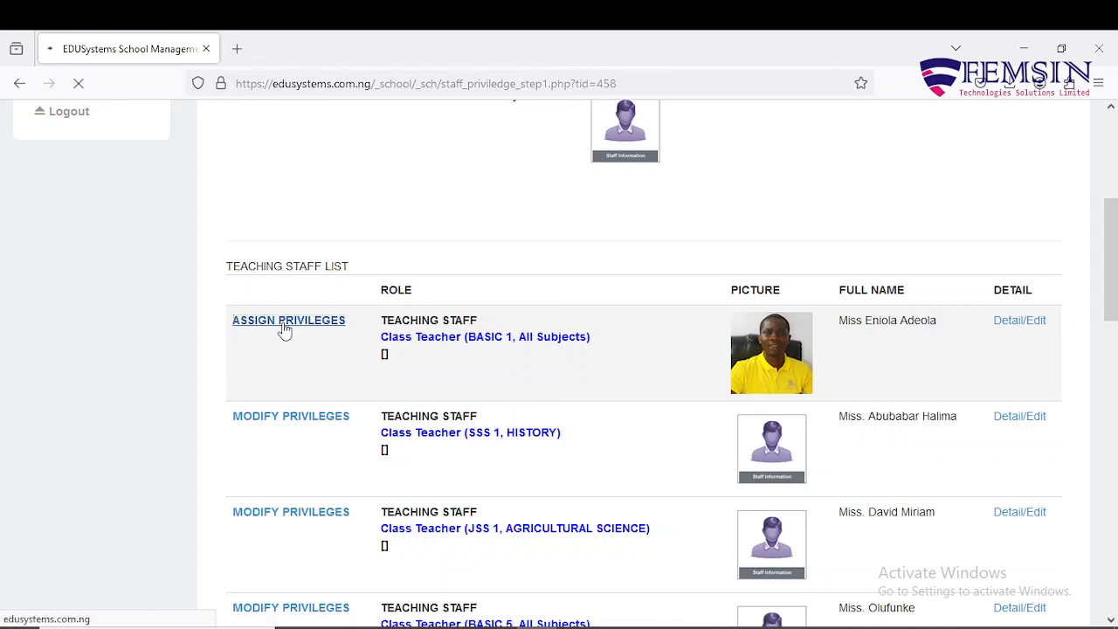
scroll(510, 308, "down", 1)
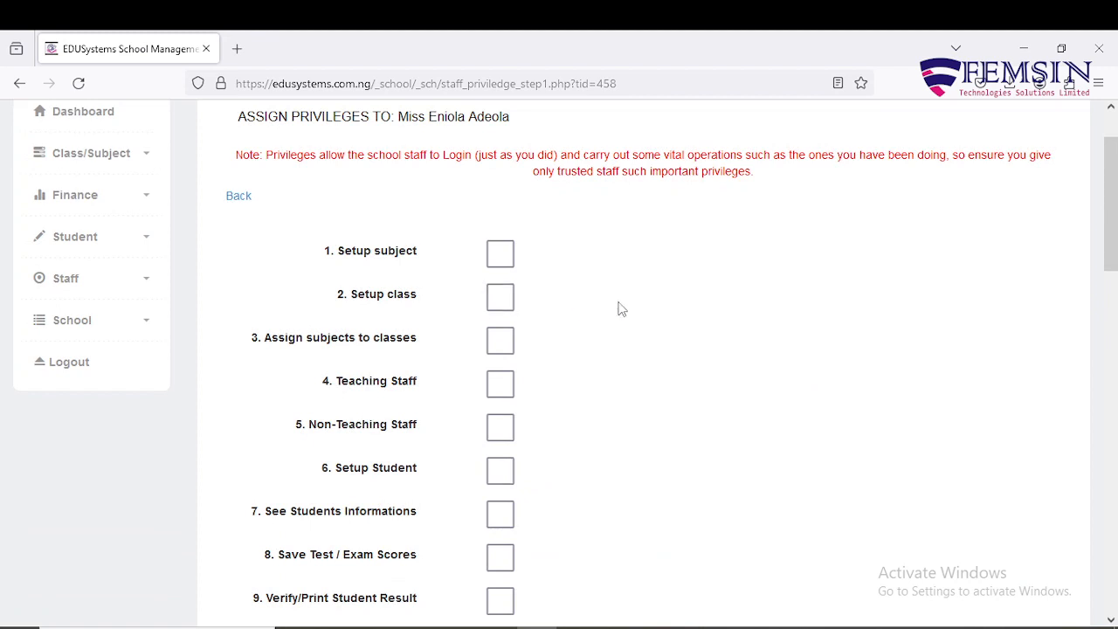
scroll(624, 306, "up", 1)
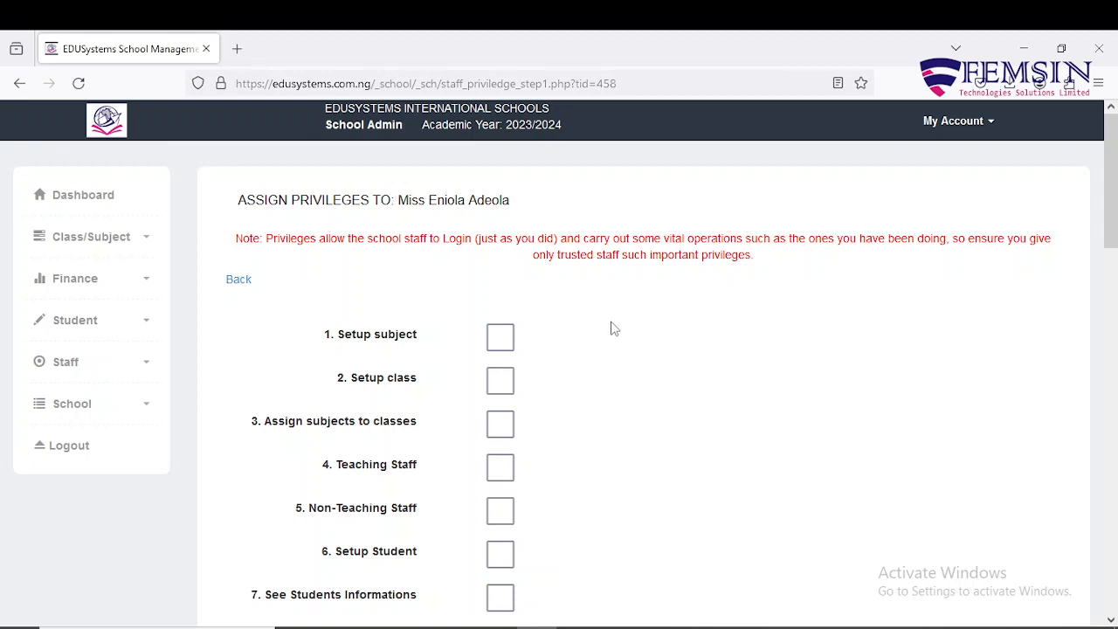
scroll(614, 329, "down", 1)
scroll(614, 329, "down", 3)
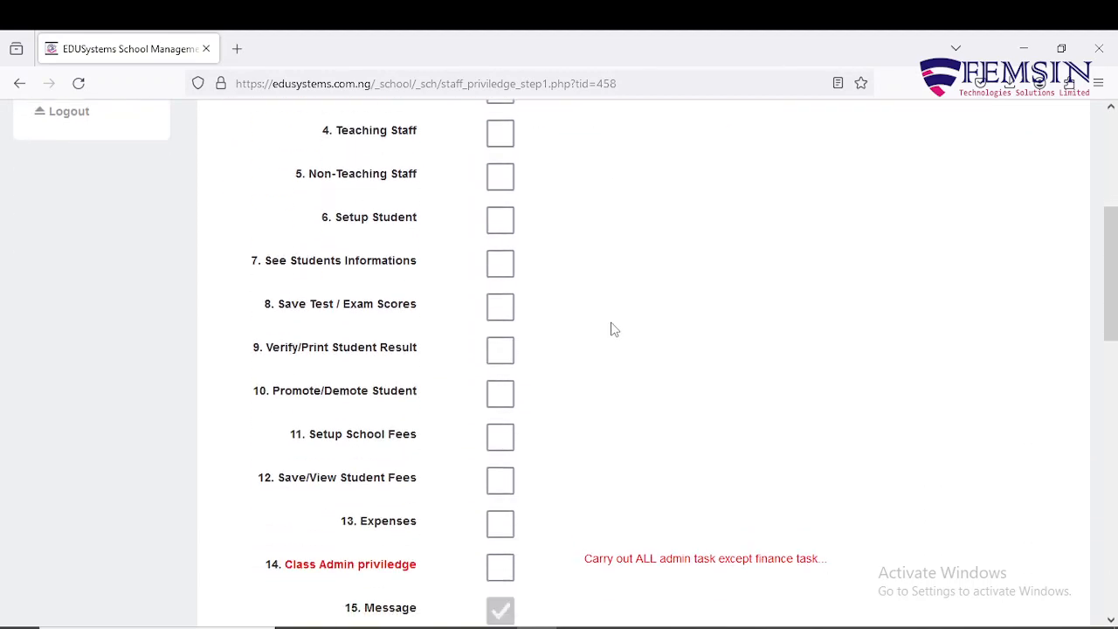
scroll(614, 329, "up", 2)
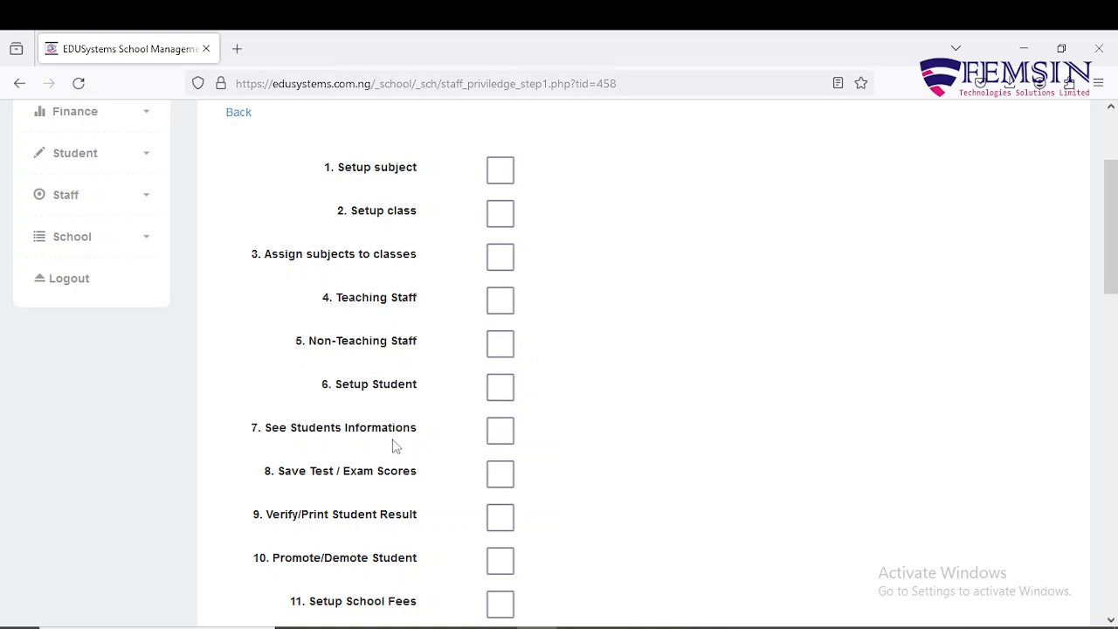
scroll(398, 446, "down", 2)
scroll(395, 445, "down", 1)
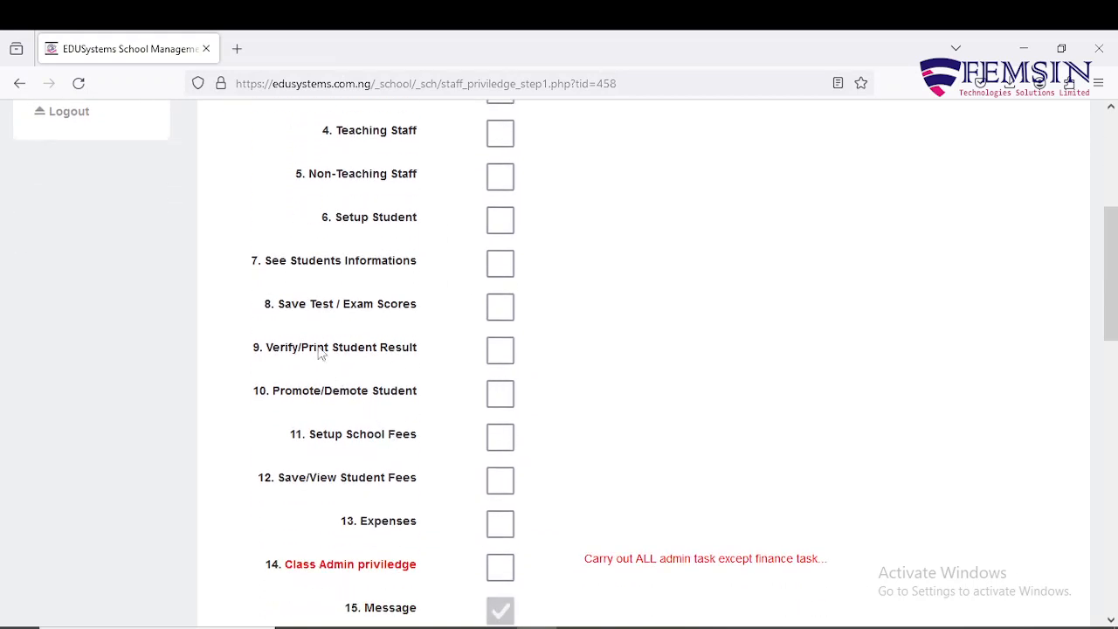
Step: Grant See Students Informations, Save Test/Exam Scores, Verify/Print Student Result and Promote/Demote Student privileges
left_click(502, 273)
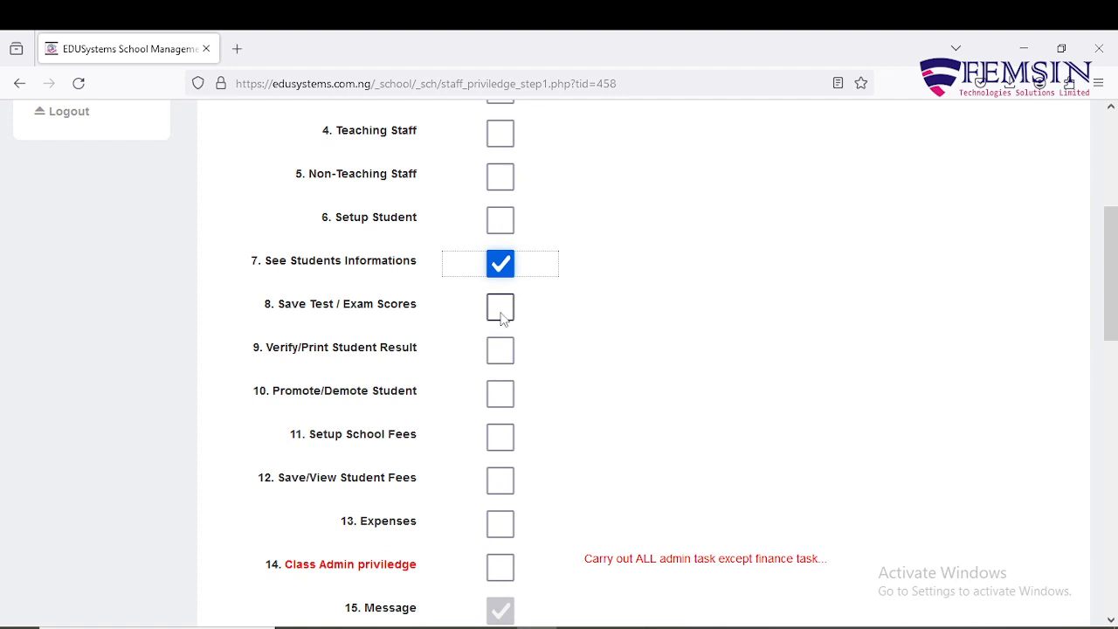
left_click(502, 309)
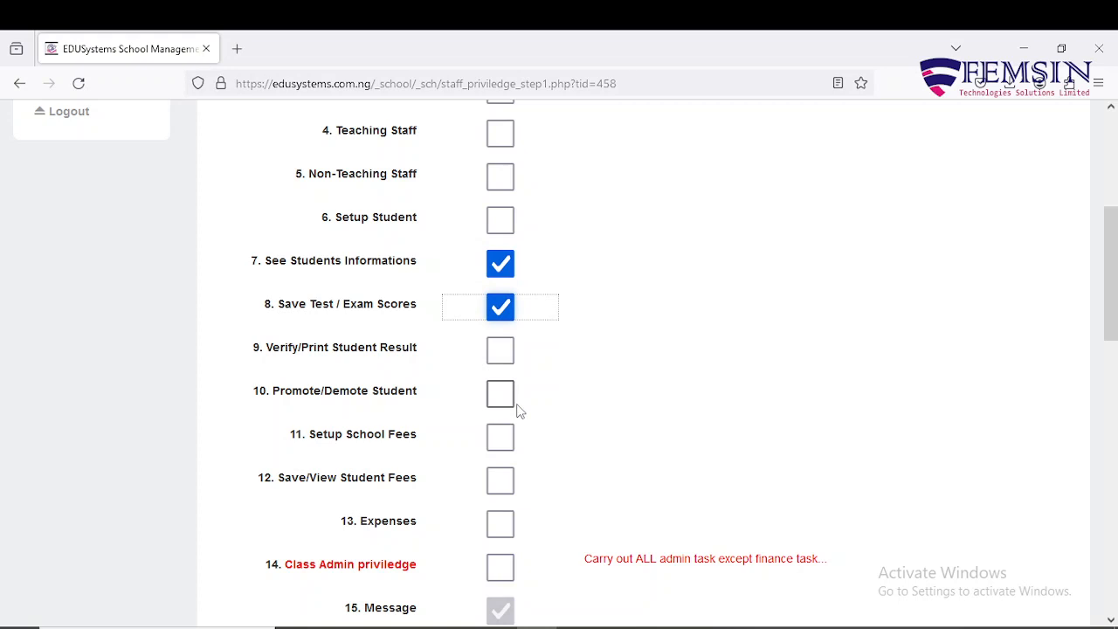
left_click(506, 359)
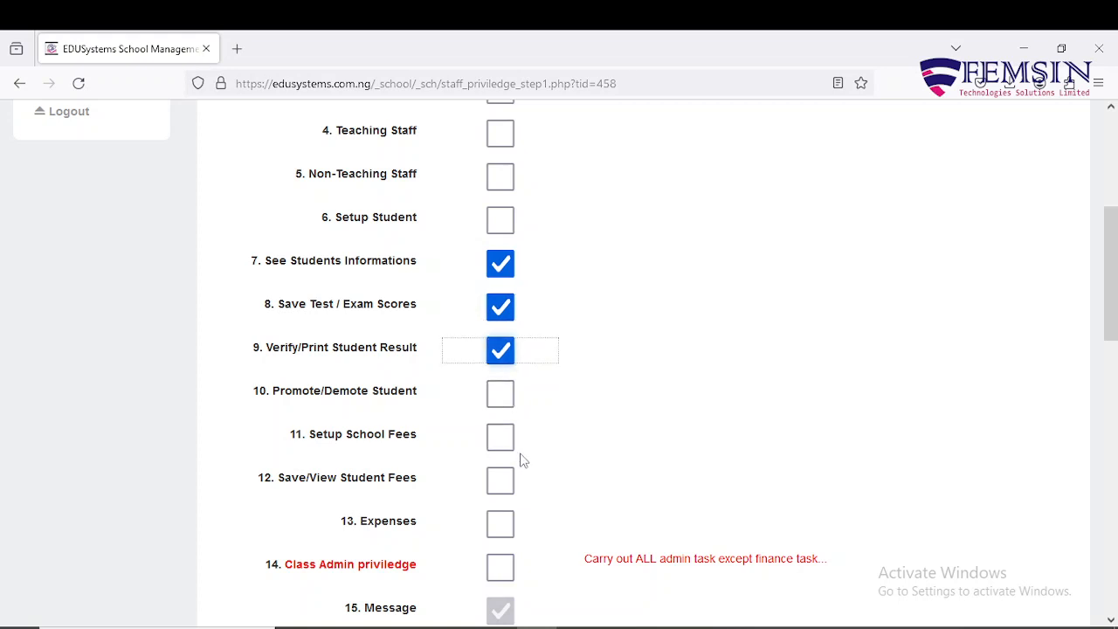
left_click(500, 394)
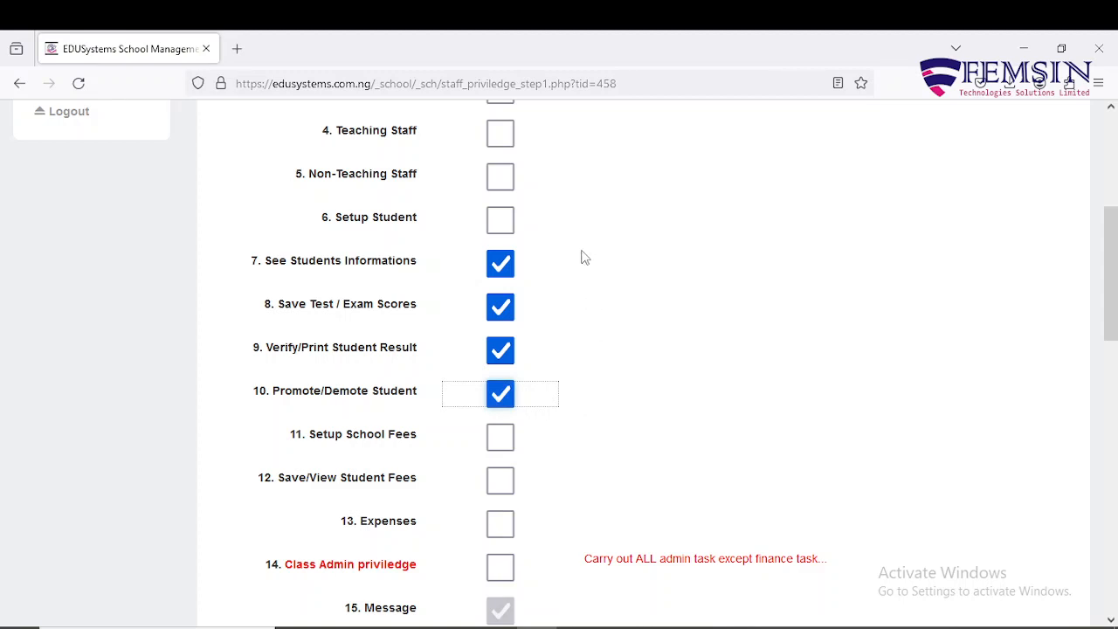
left_click(501, 402)
left_click(505, 354)
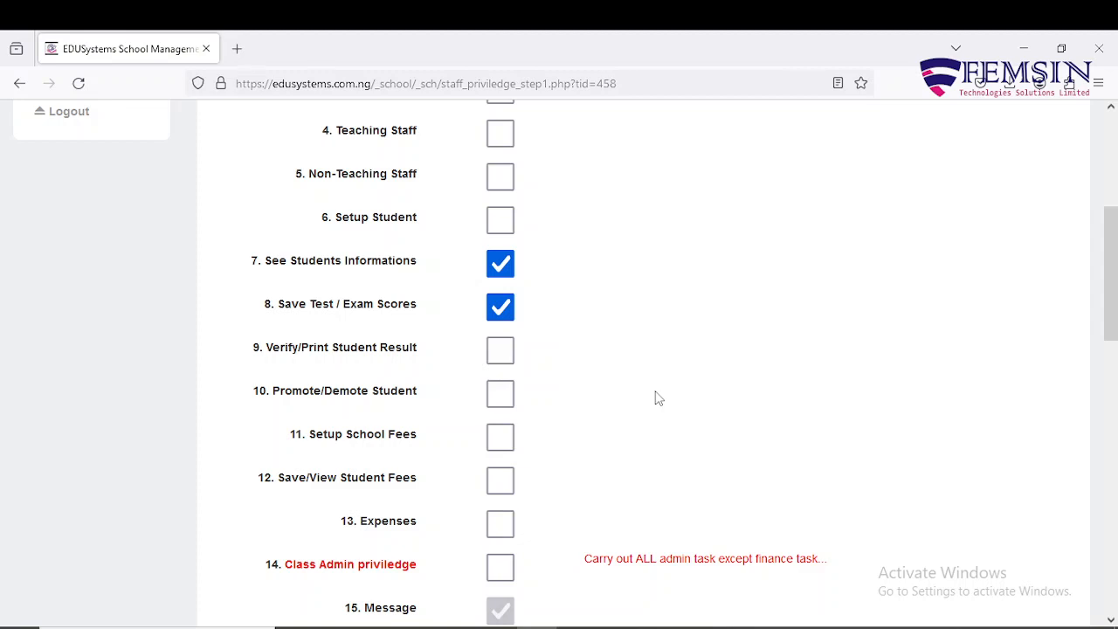
left_click(499, 358)
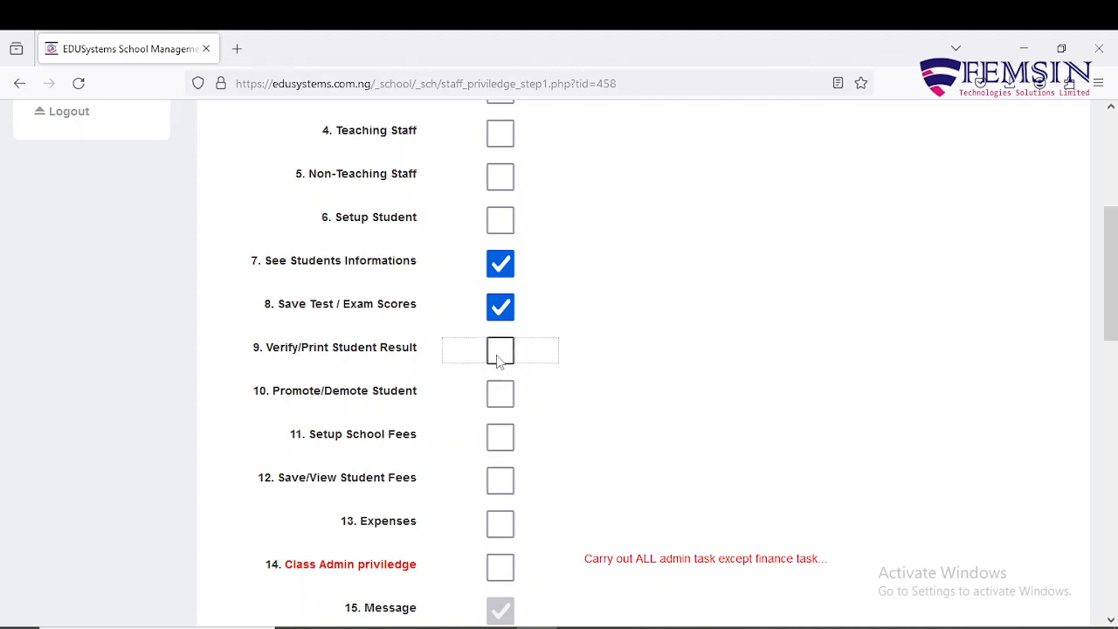
left_click(502, 398)
Step: Allow BASIC 1 test/exam score saving and grant the Class Admin priviledge
scroll(659, 421, "down", 4)
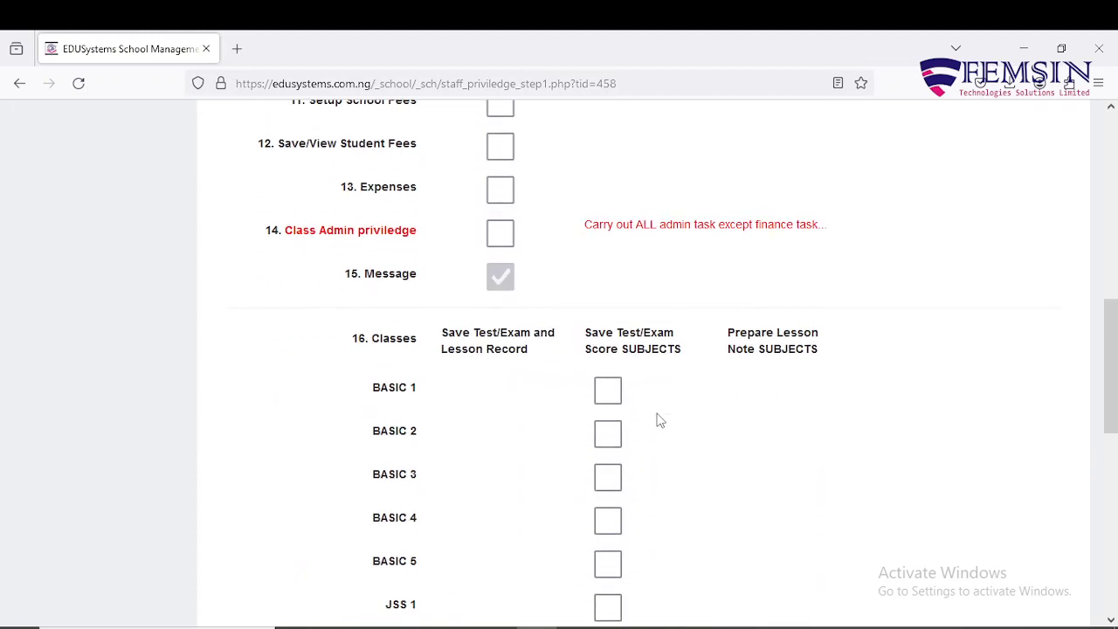
left_click(606, 398)
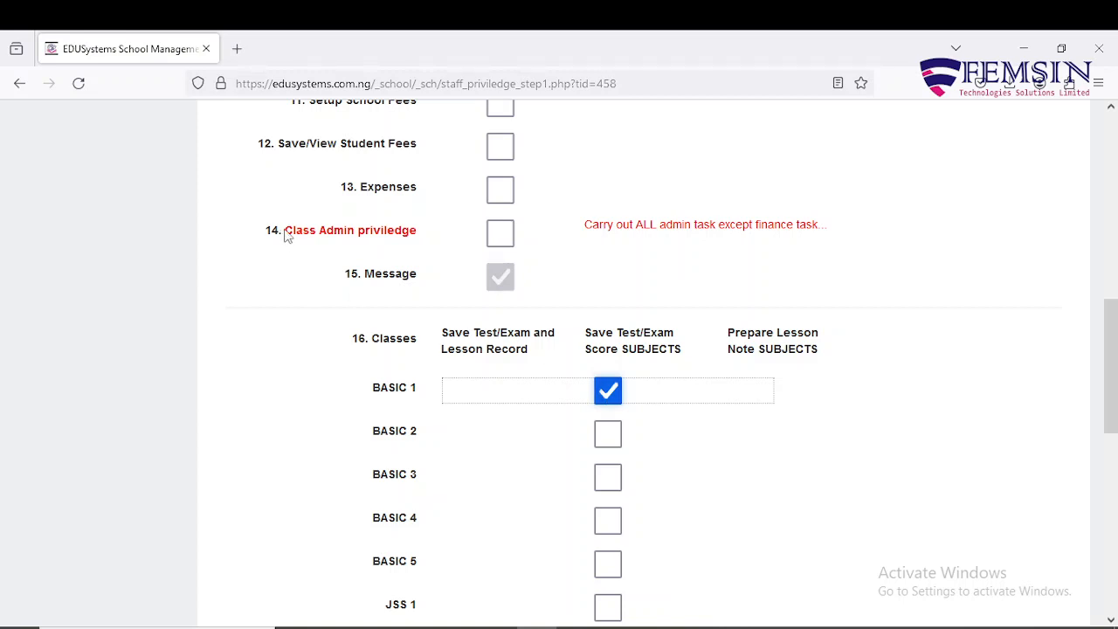
left_click_drag(288, 234, 420, 237)
left_click(420, 238)
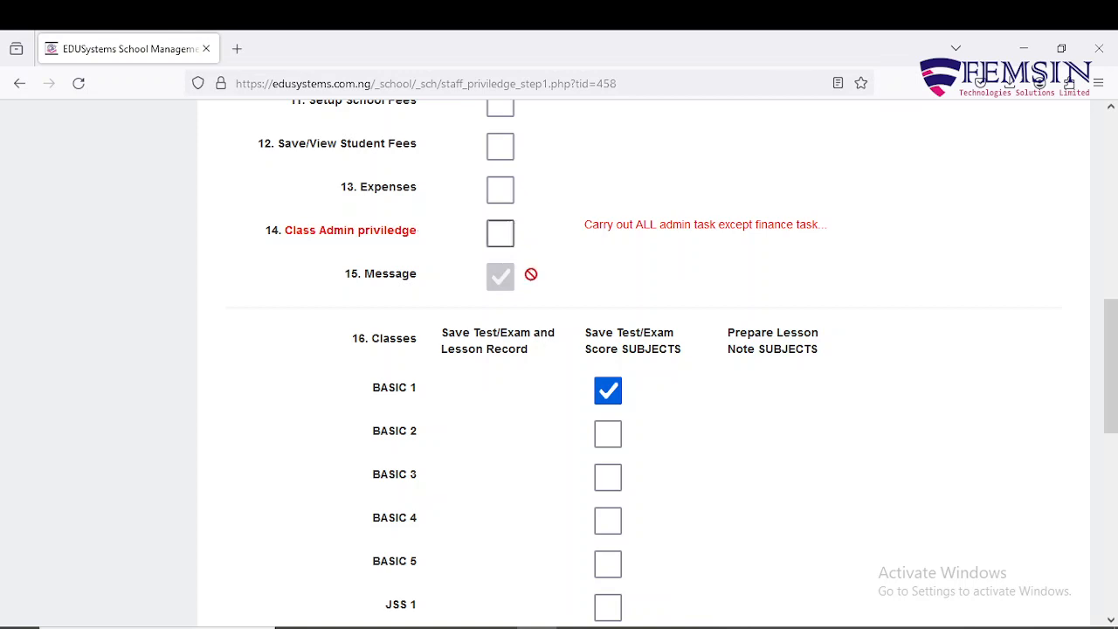
left_click(499, 233)
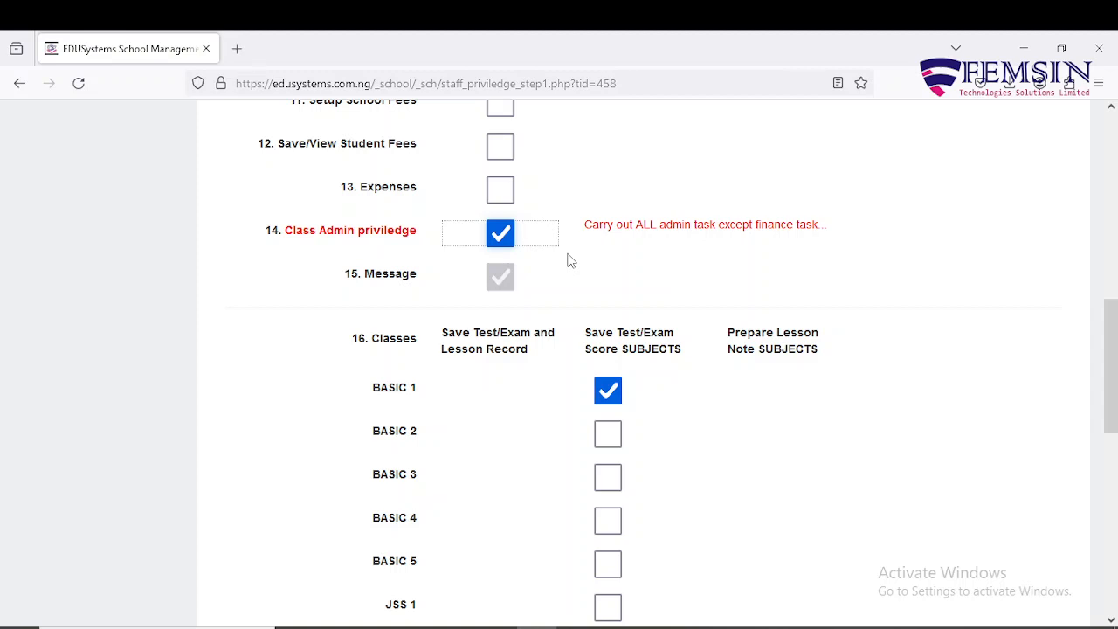
scroll(569, 261, "up", 8)
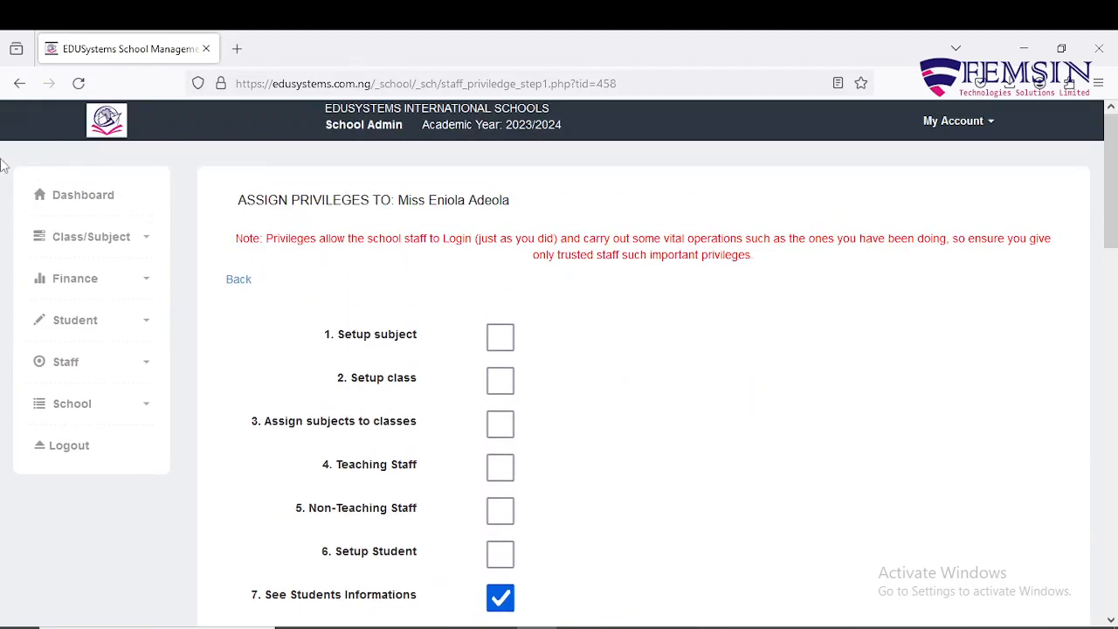
Step: Untick 14 Class Admin priviledge and scroll down to the pre-filled login User ID field
left_click(147, 286)
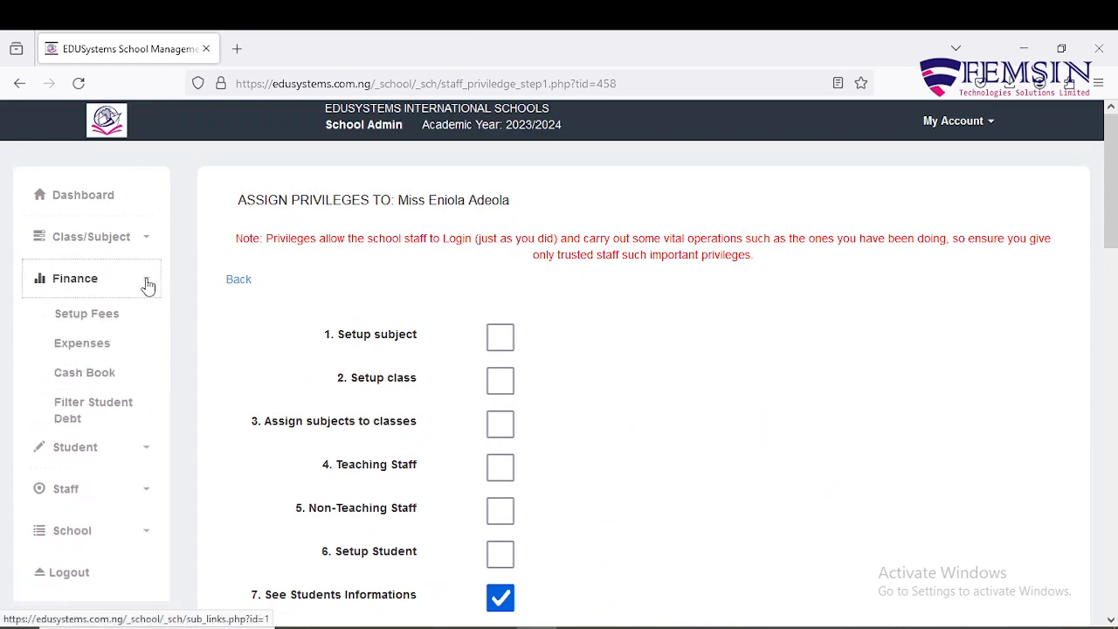
left_click(148, 286)
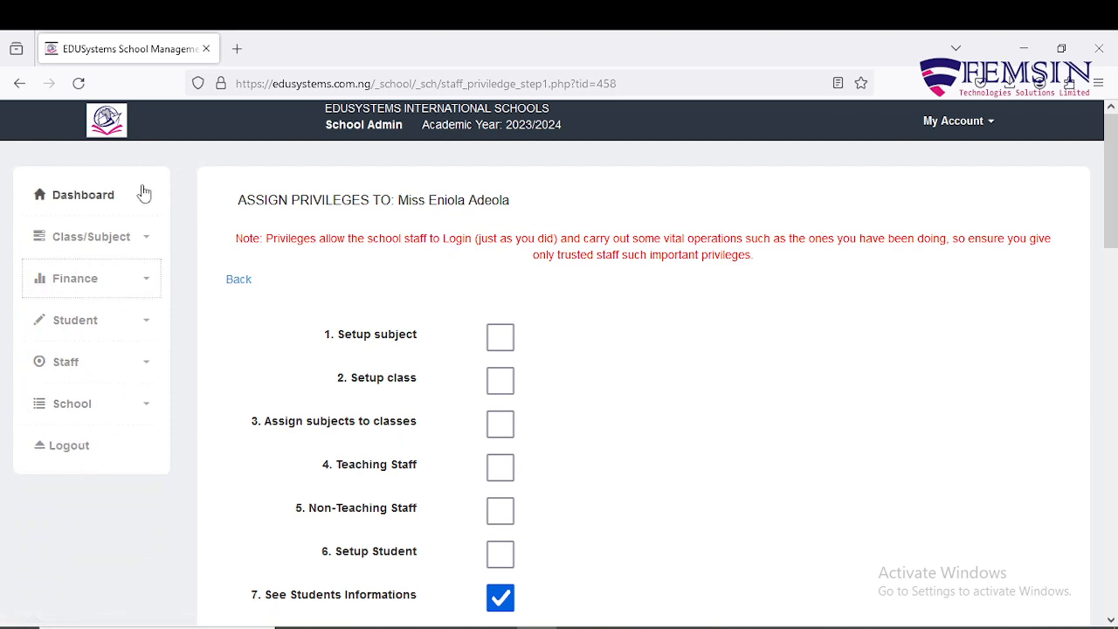
scroll(697, 397, "down", 6)
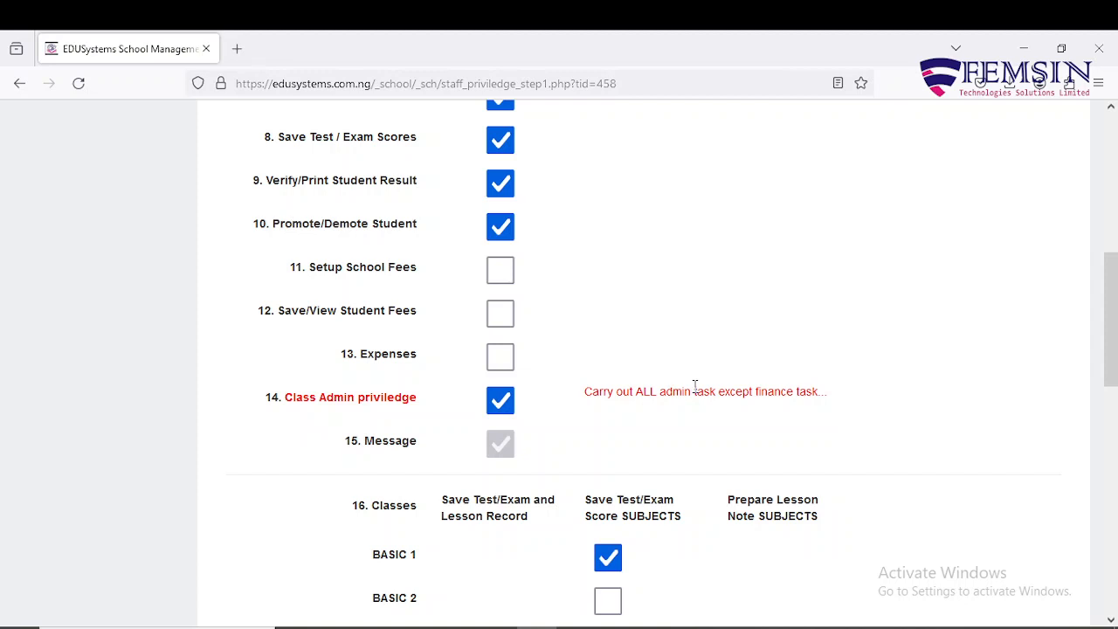
left_click(500, 402)
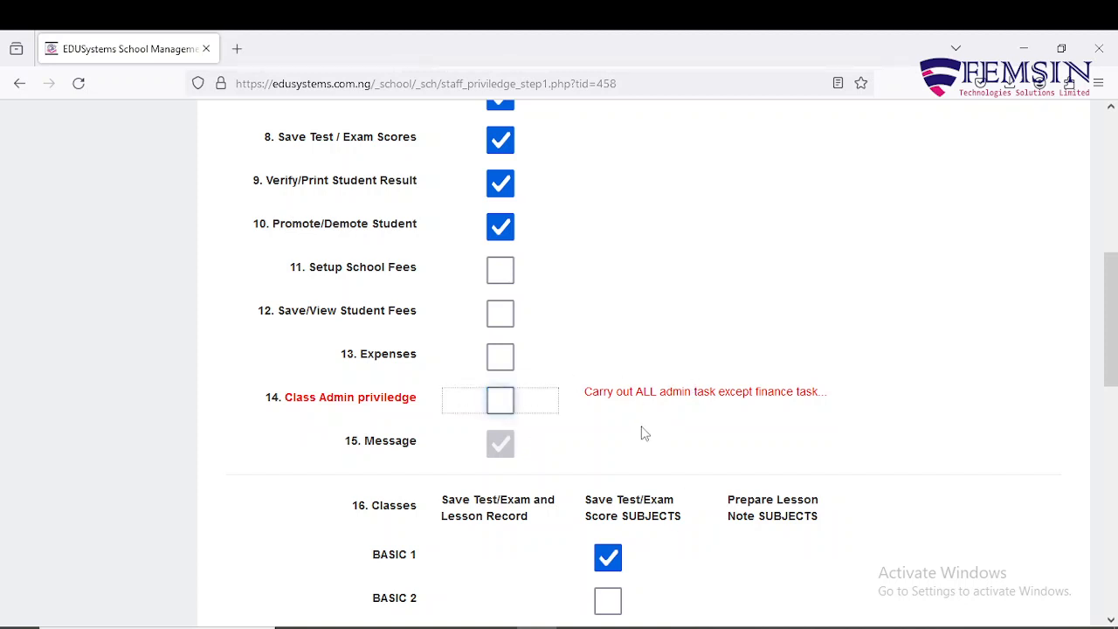
scroll(643, 433, "down", 3)
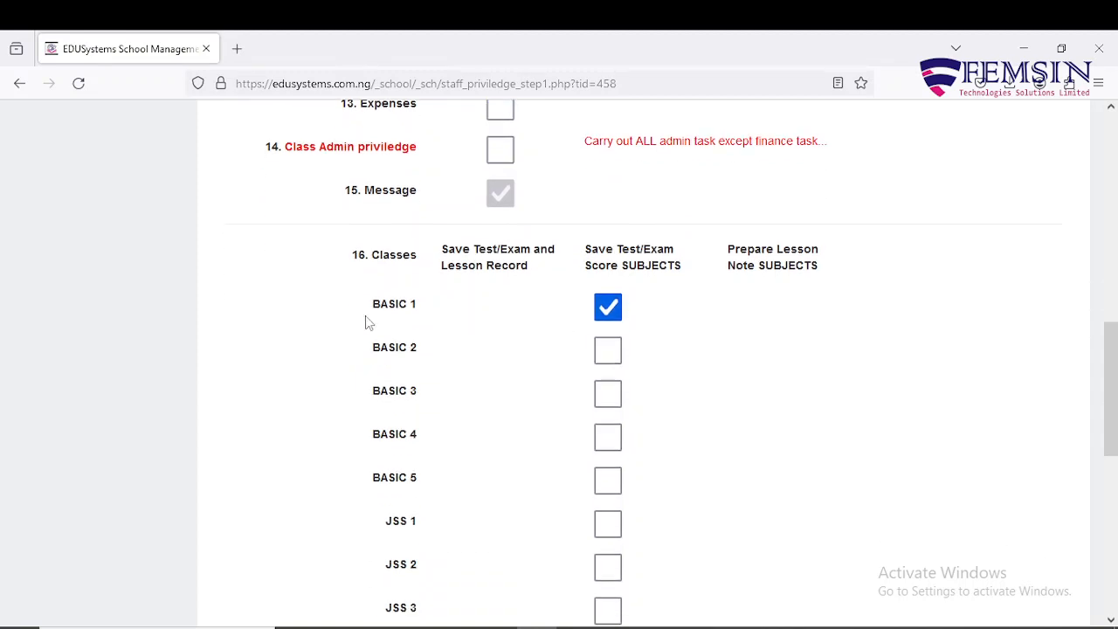
scroll(638, 318, "down", 6)
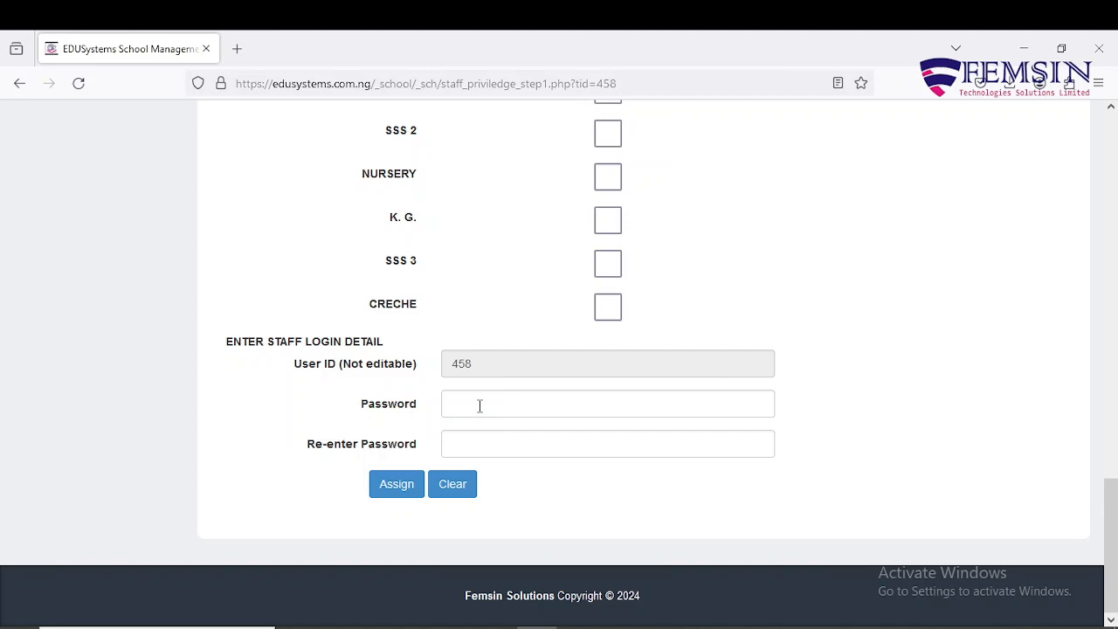
Step: Copy the staff member's surname from the page heading
scroll(480, 406, "up", 20)
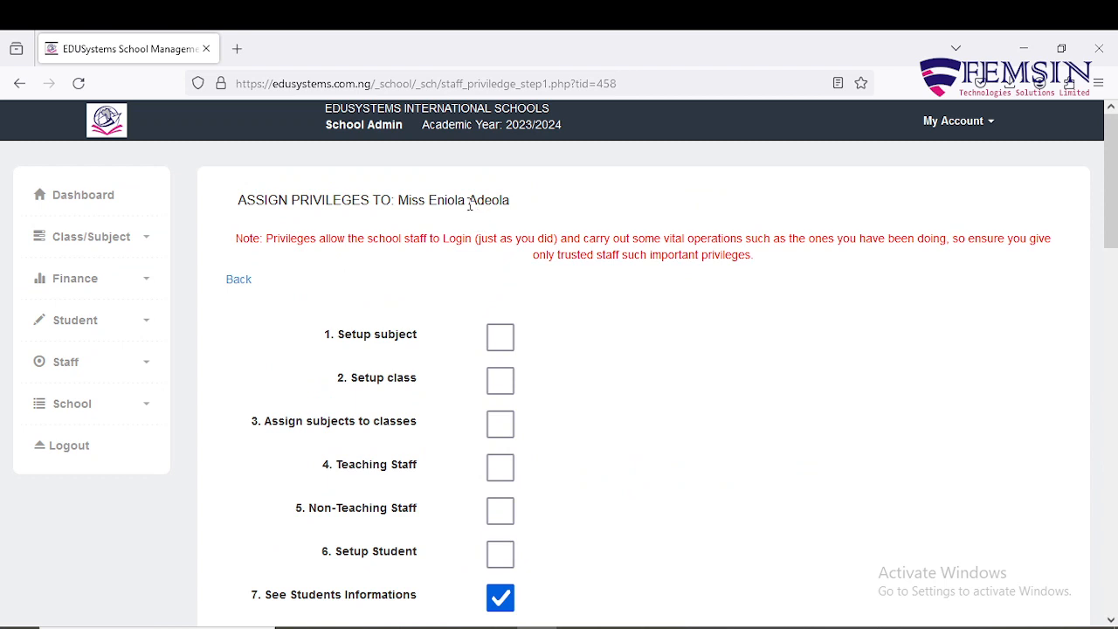
left_click_drag(470, 203, 513, 201)
right_click(495, 201)
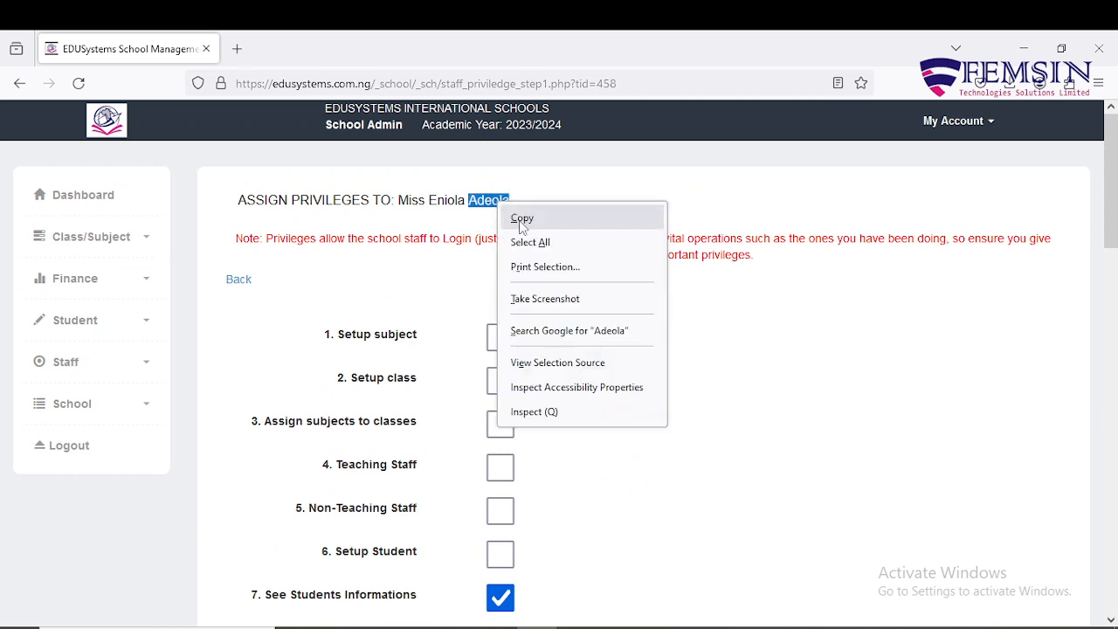
left_click(520, 221)
Step: Paste the surname into Password and Re-enter Password, then save with Assign
scroll(547, 353, "down", 20)
left_click(516, 401)
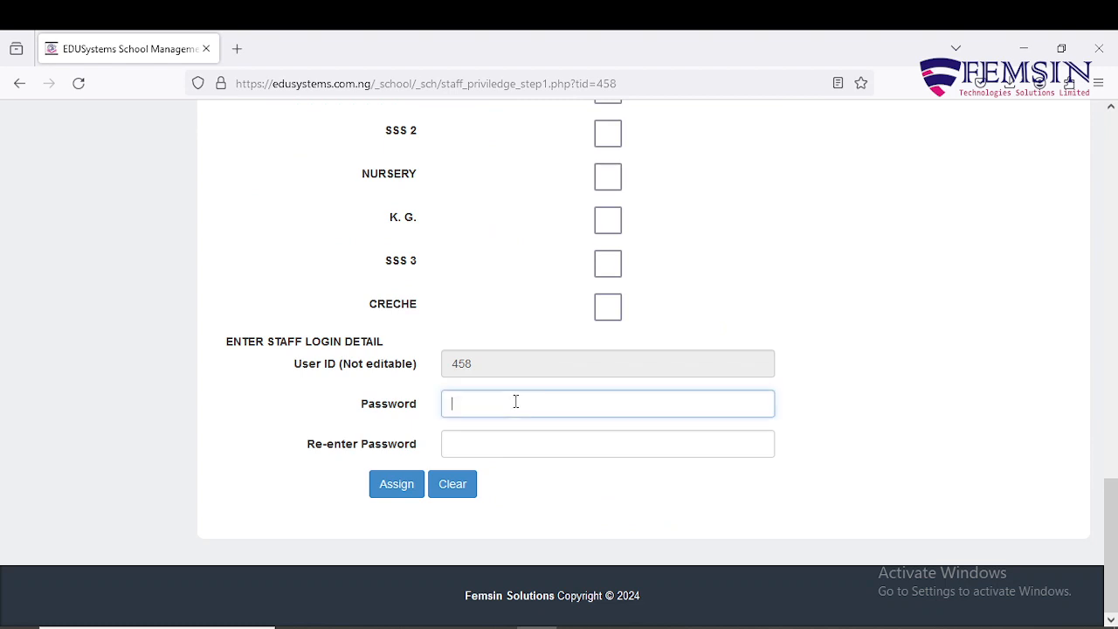
right_click(515, 402)
left_click(567, 218)
left_click(530, 440)
right_click(530, 439)
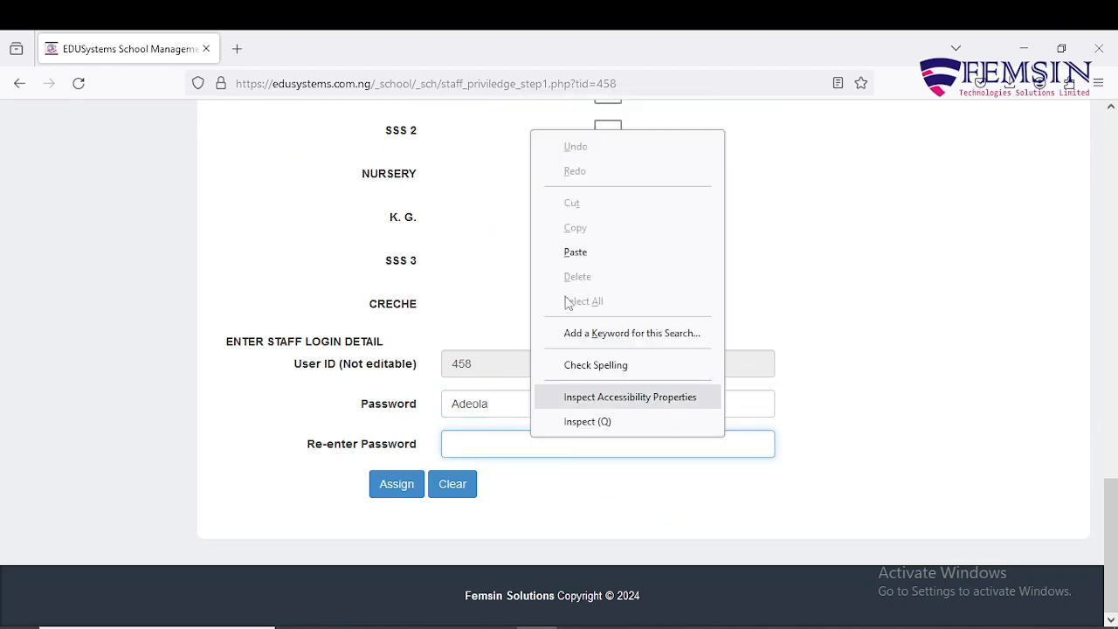
left_click(575, 253)
left_click(571, 500)
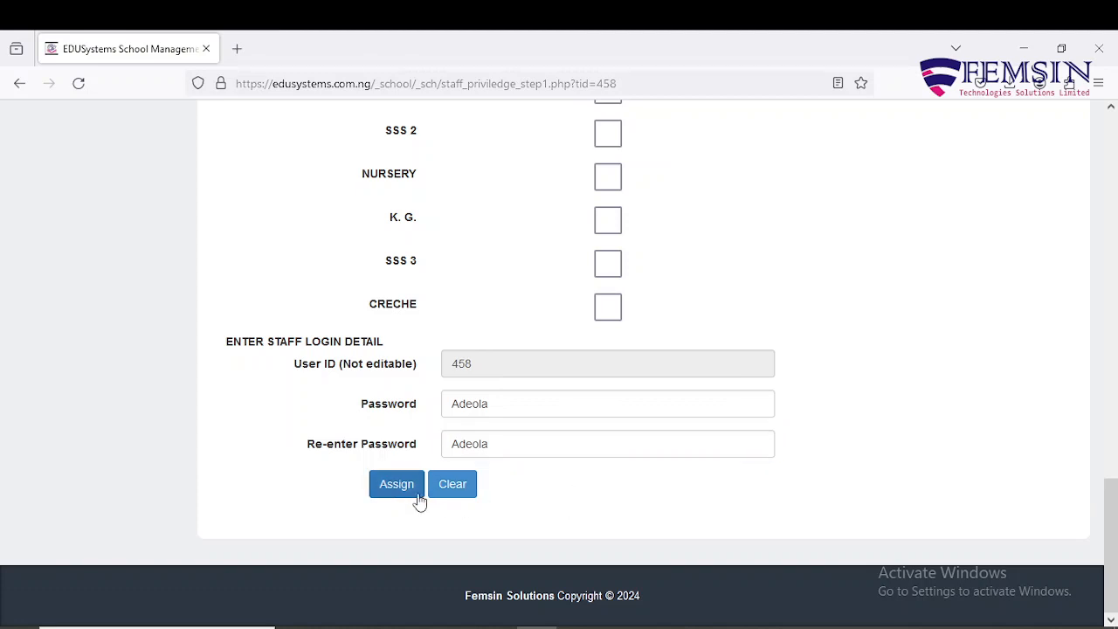
left_click(393, 488)
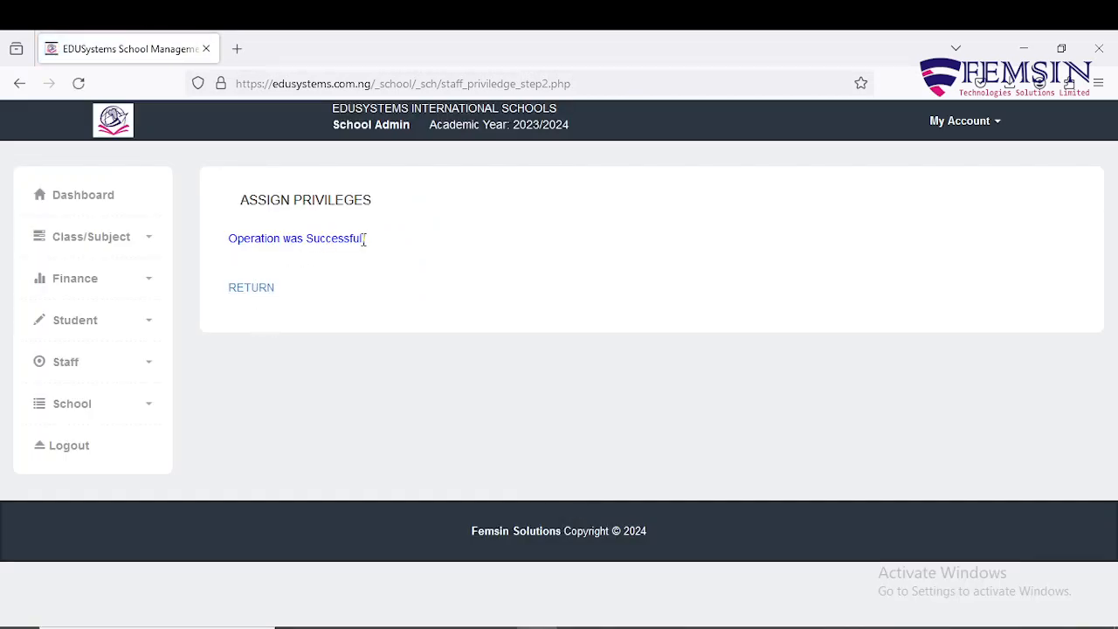
Step: Return from the success page to the privileges checklist and its 16. Classes table
left_click(262, 293)
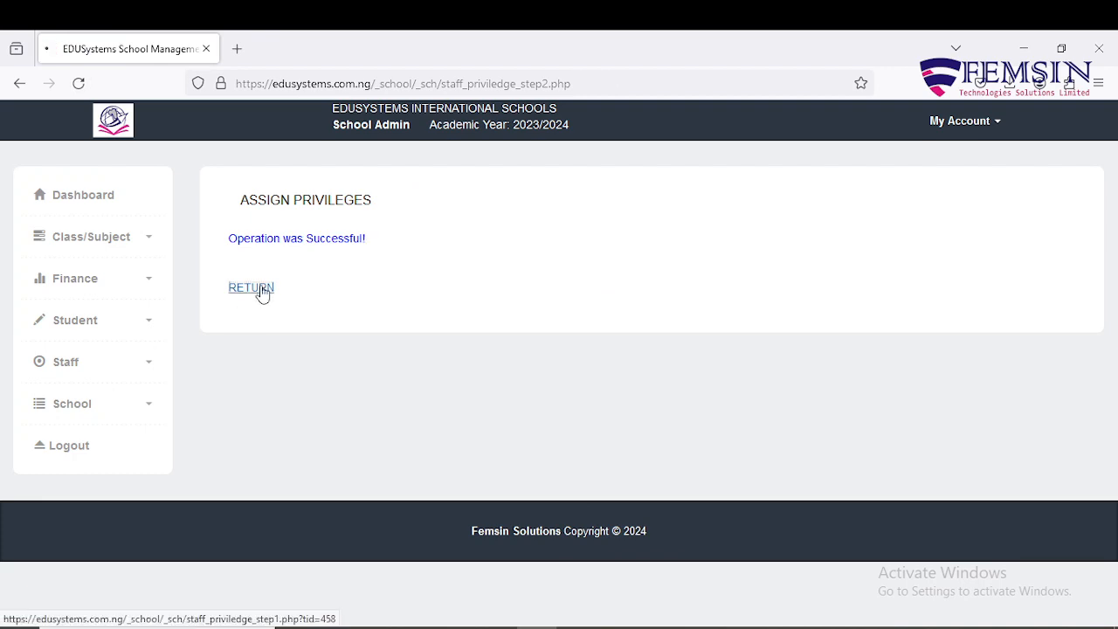
scroll(607, 456, "down", 1)
scroll(608, 456, "down", 10)
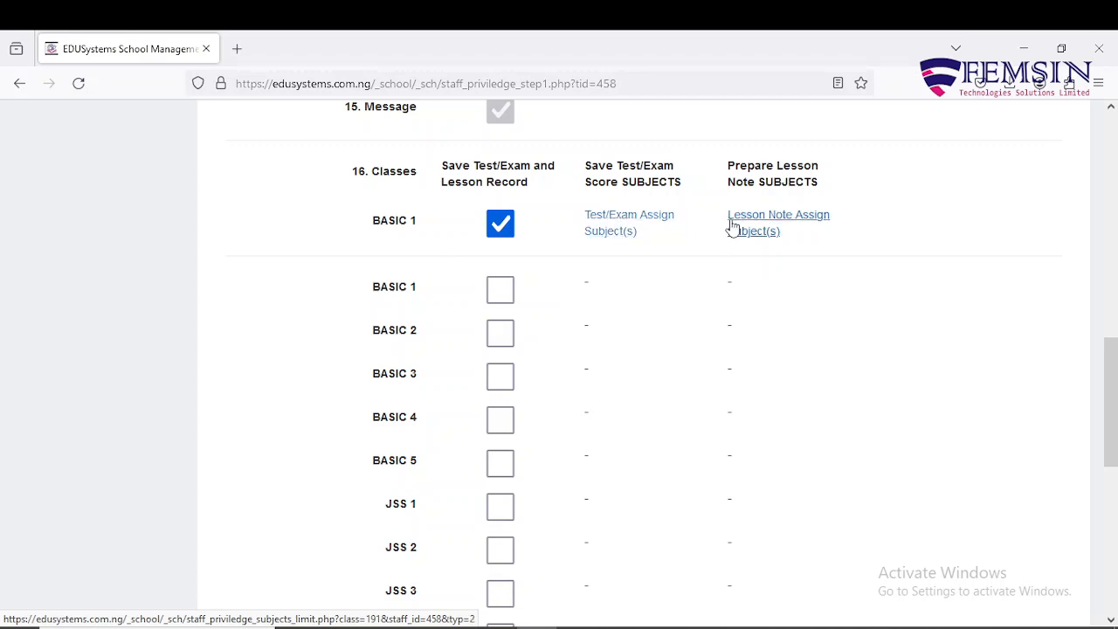
Step: Open BASIC 1 test/exam subject assignment and tick MATHEMATICS through INFORMATION TECHNOLOGY
left_click(638, 224)
scroll(653, 346, "down", 1)
scroll(653, 347, "down", 2)
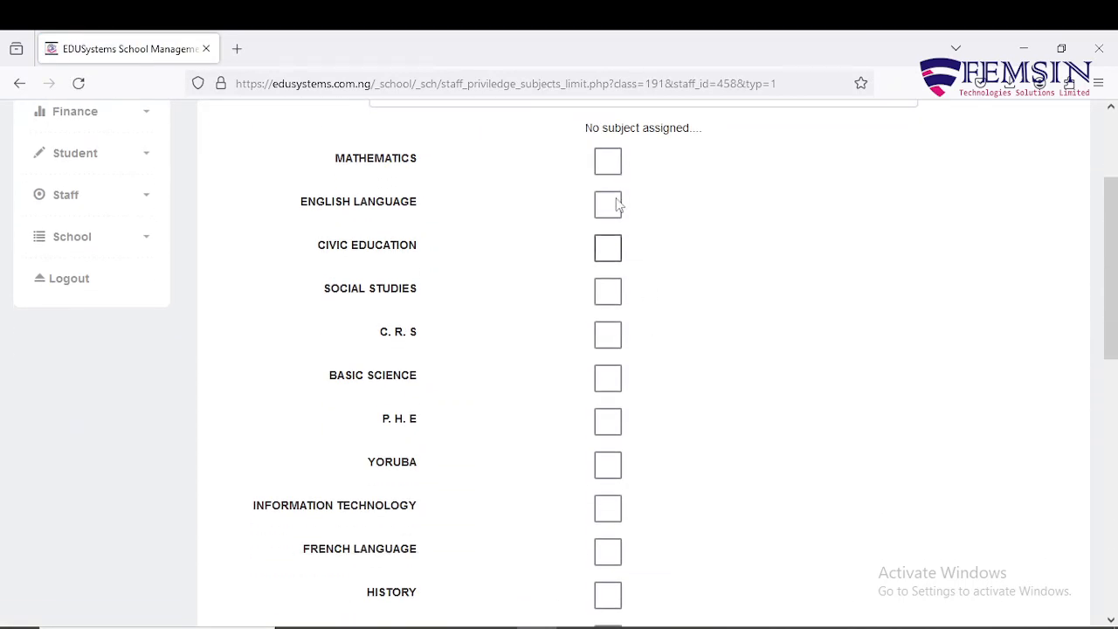
left_click(607, 161)
left_click(609, 210)
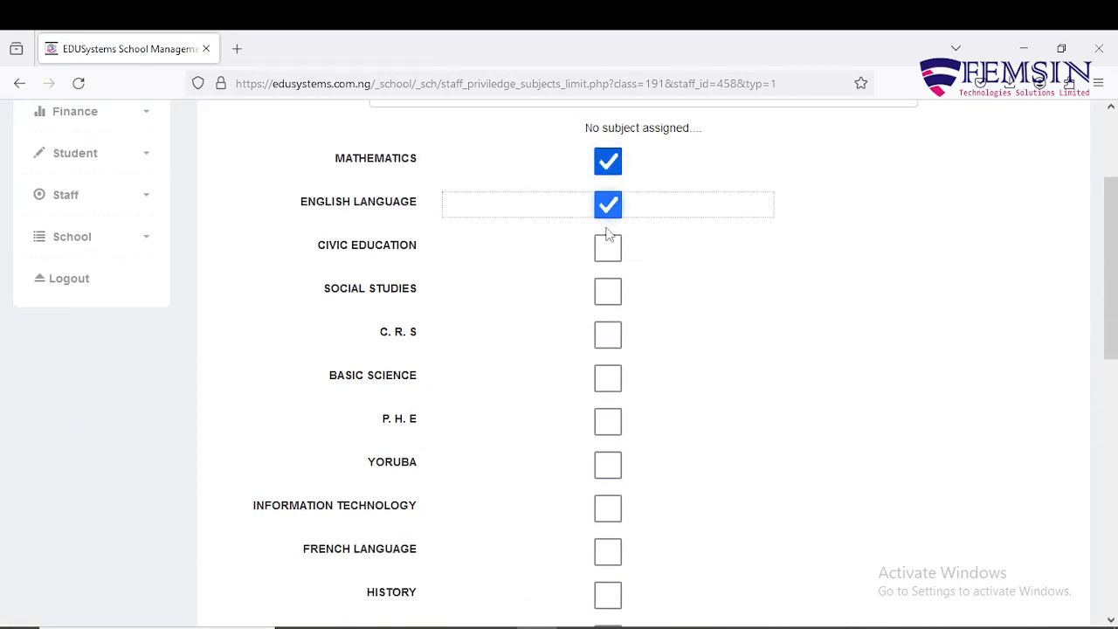
left_click(610, 250)
left_click(610, 293)
left_click(614, 343)
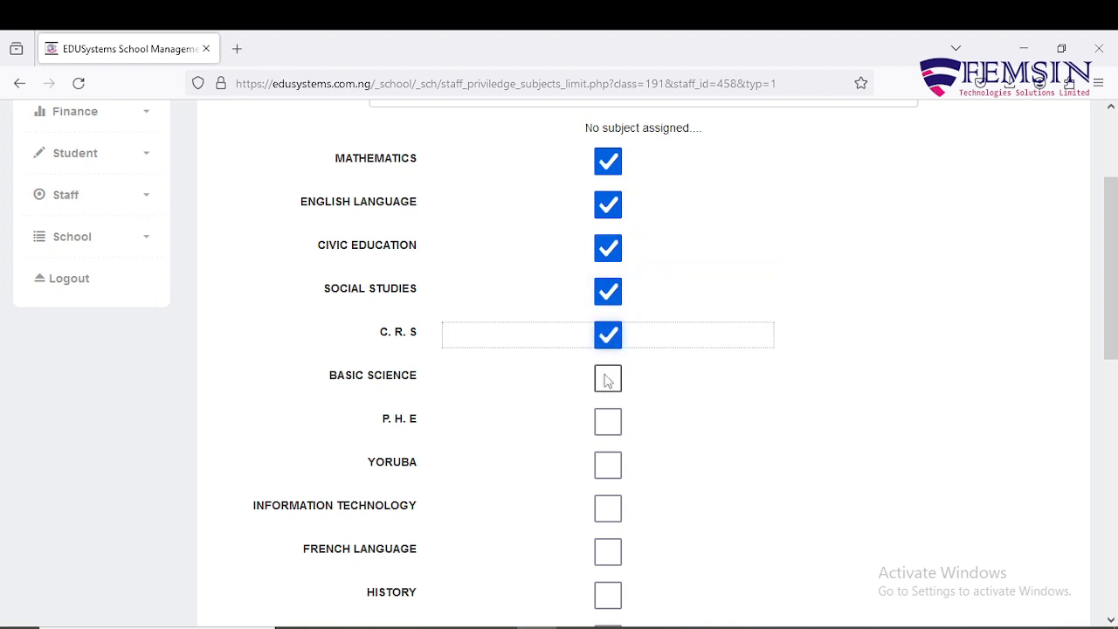
left_click(608, 381)
left_click(609, 424)
left_click(608, 471)
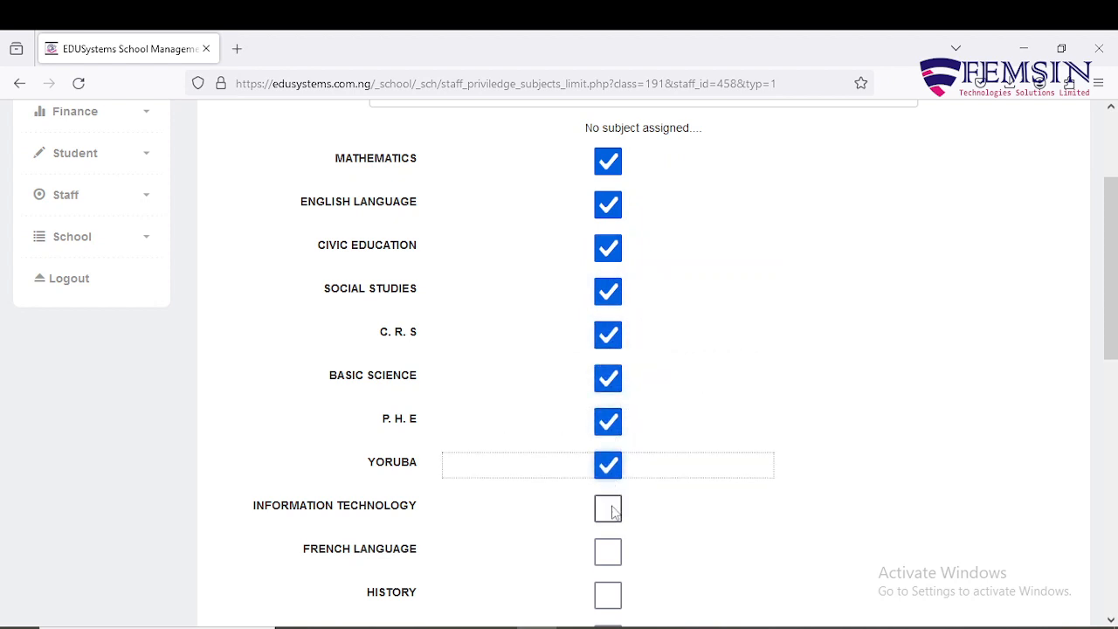
left_click(610, 511)
Step: Tick the remaining subjects from FRENCH LANGUAGE and HISTORY through VERBAL, DRAWING, COMPUTER and DICTION
scroll(612, 498, "down", 2)
left_click(613, 393)
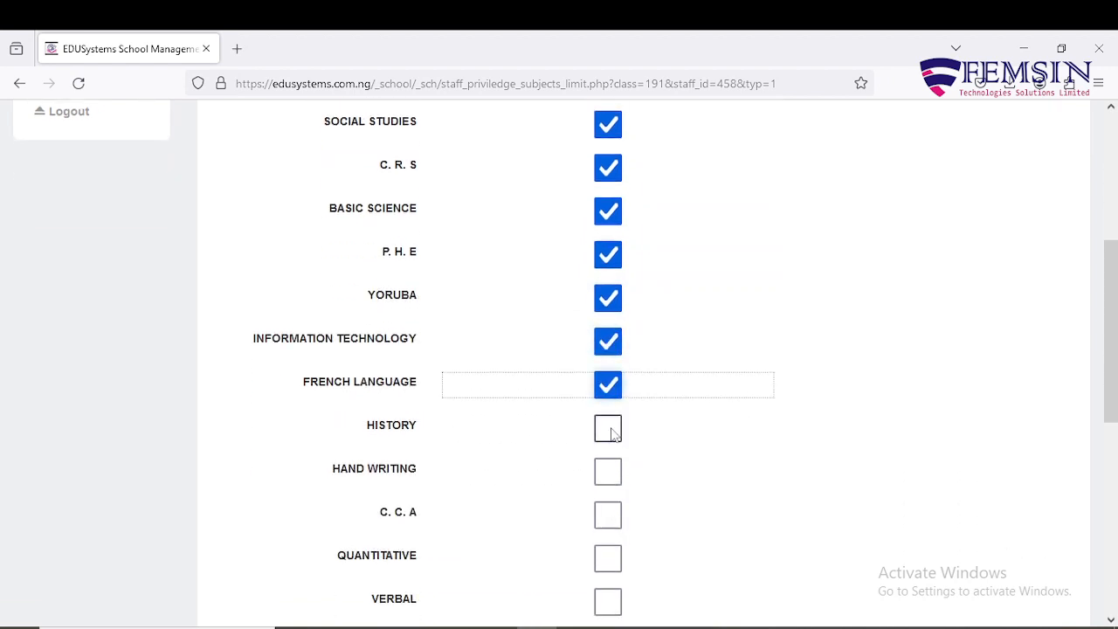
left_click(609, 427)
scroll(609, 469, "down", 2)
left_click(607, 306)
left_click(608, 349)
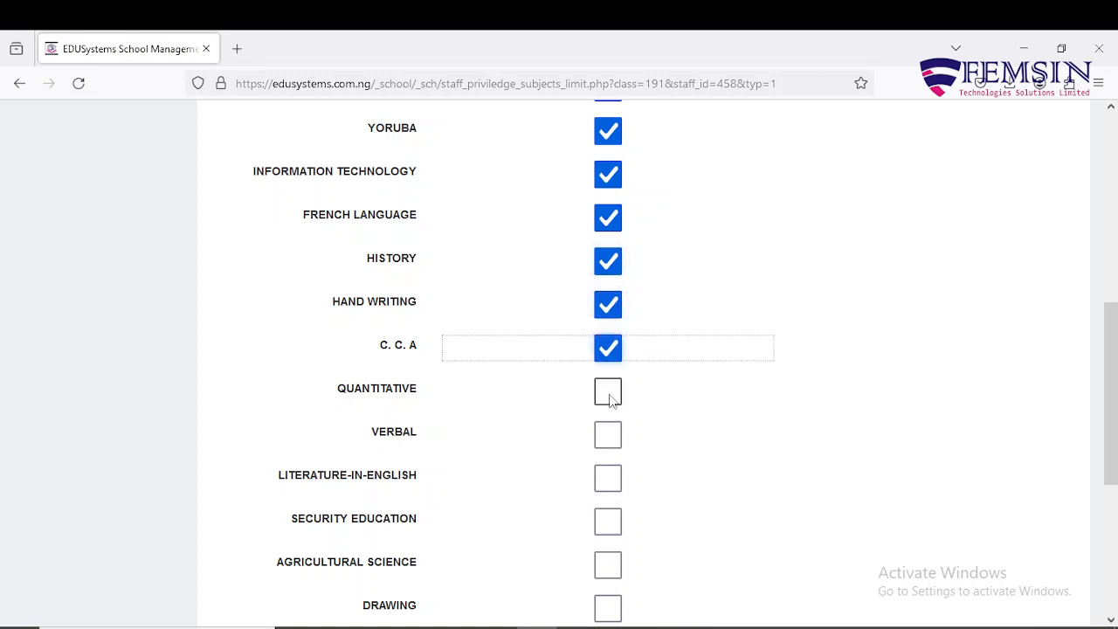
left_click(609, 393)
scroll(609, 432, "down", 2)
left_click(609, 273)
left_click(609, 311)
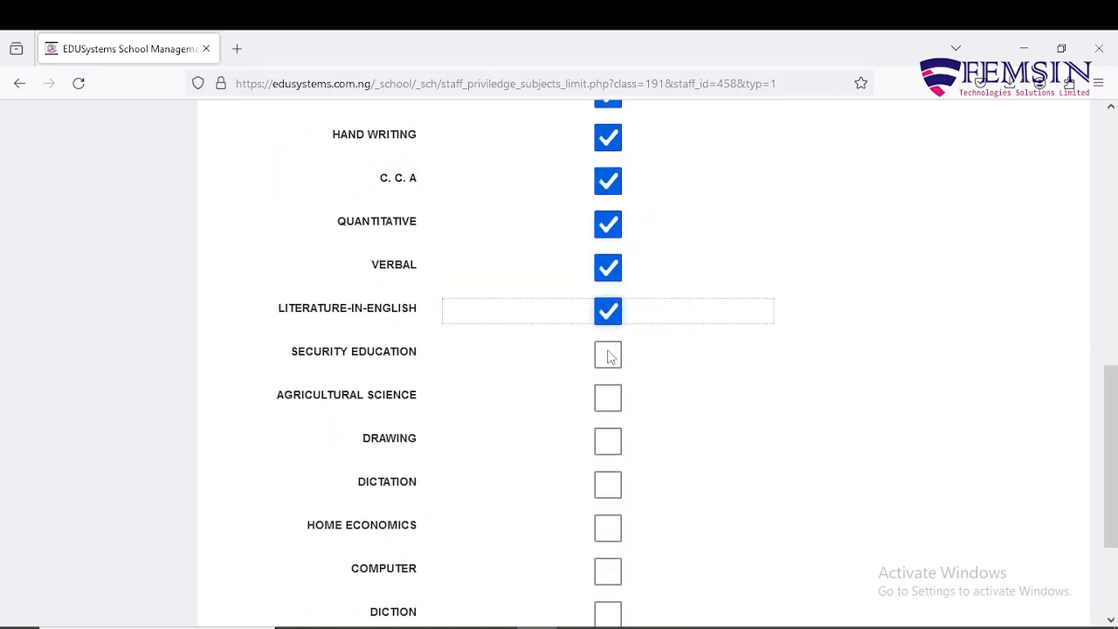
left_click(609, 354)
left_click(609, 398)
left_click(609, 441)
scroll(608, 441, "down", 2)
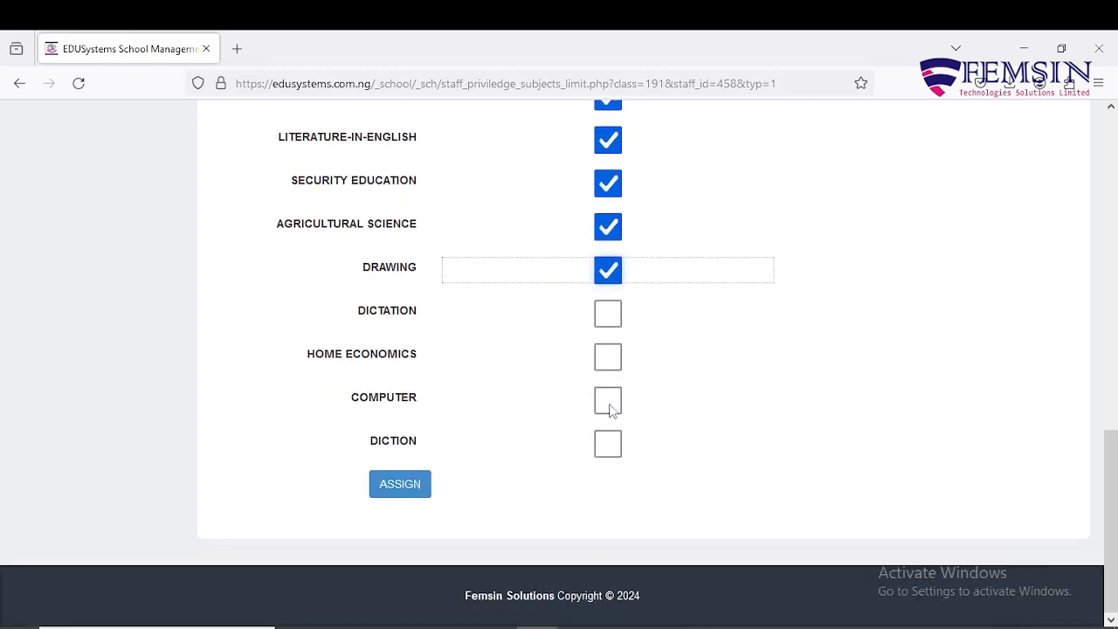
left_click(609, 313)
left_click(609, 356)
left_click(609, 400)
left_click(609, 444)
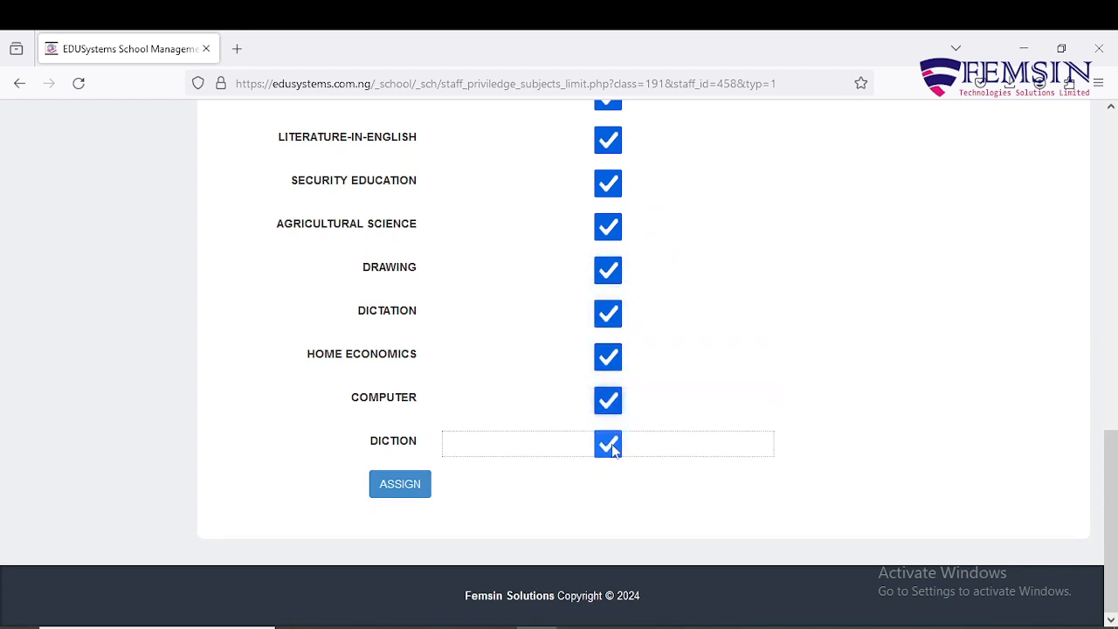
Step: Submit the BASIC 1 test/exam subject assignment with ASSIGN
scroll(508, 444, "up", 10)
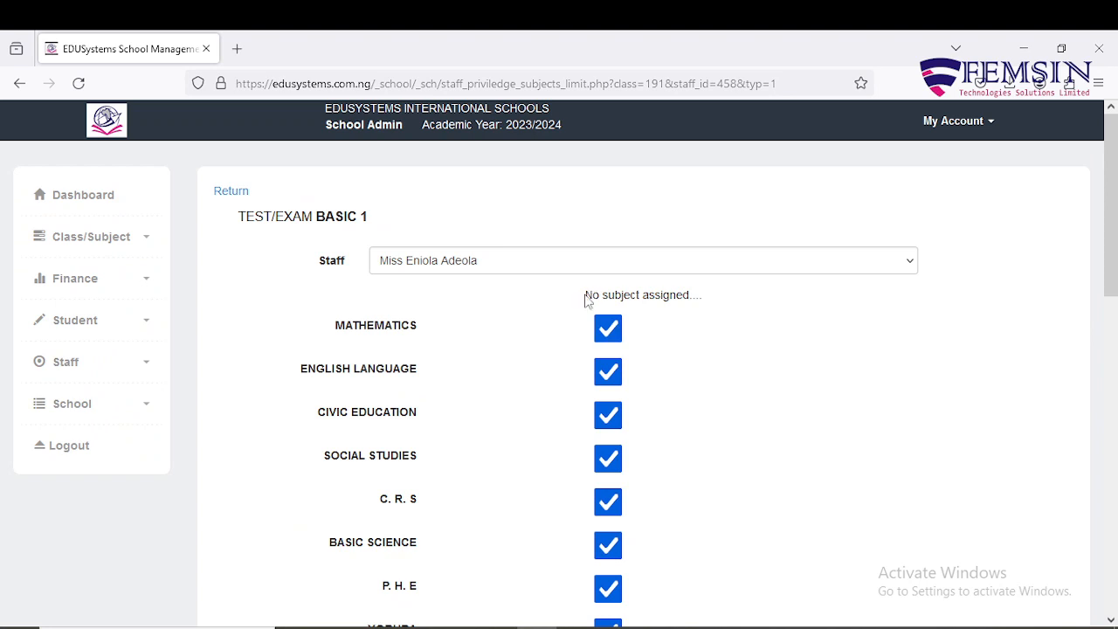
left_click_drag(586, 299, 704, 307)
left_click(704, 302)
scroll(704, 301, "down", 10)
scroll(704, 300, "up", 2)
scroll(705, 306, "down", 2)
left_click(405, 489)
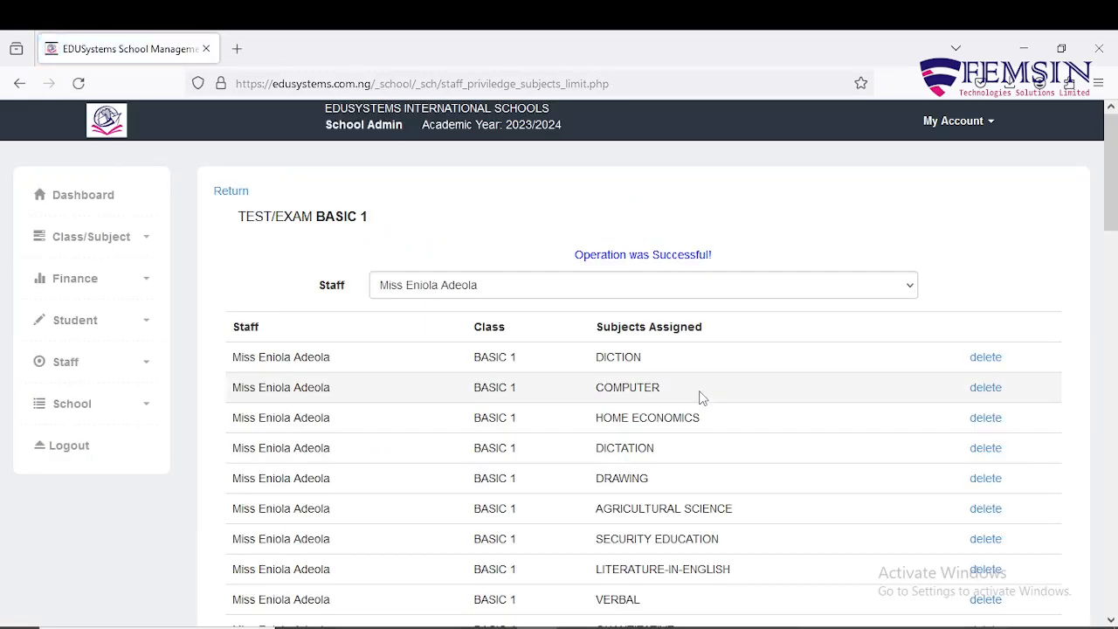
Step: Check the assigned test/exam subjects list and confirm the same staff member is selected
scroll(674, 362, "down", 6)
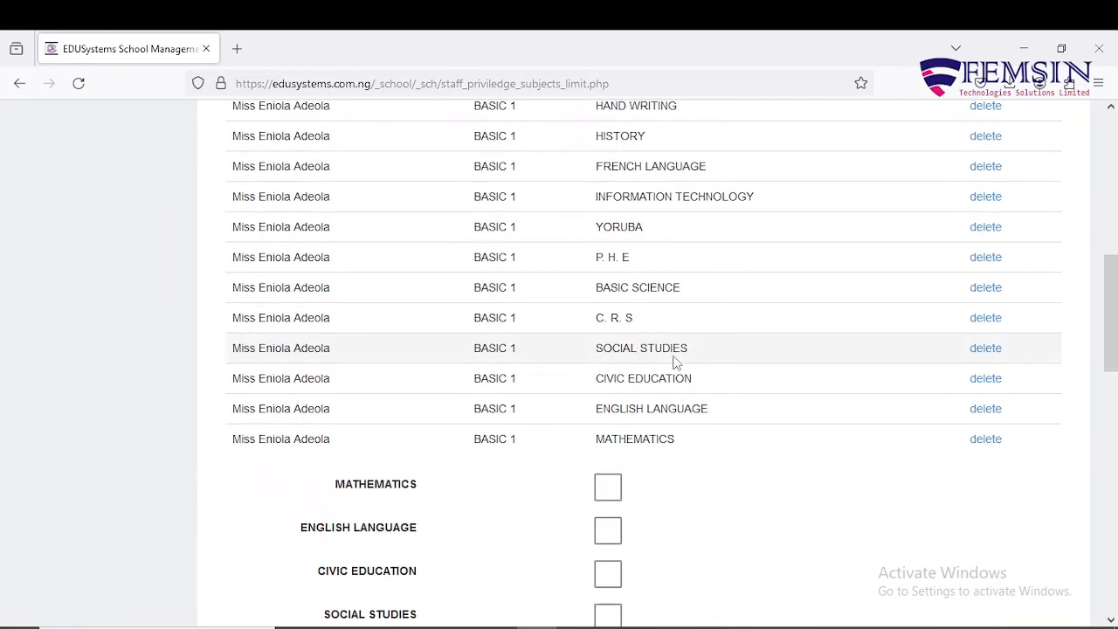
scroll(674, 362, "down", 2)
scroll(673, 362, "up", 10)
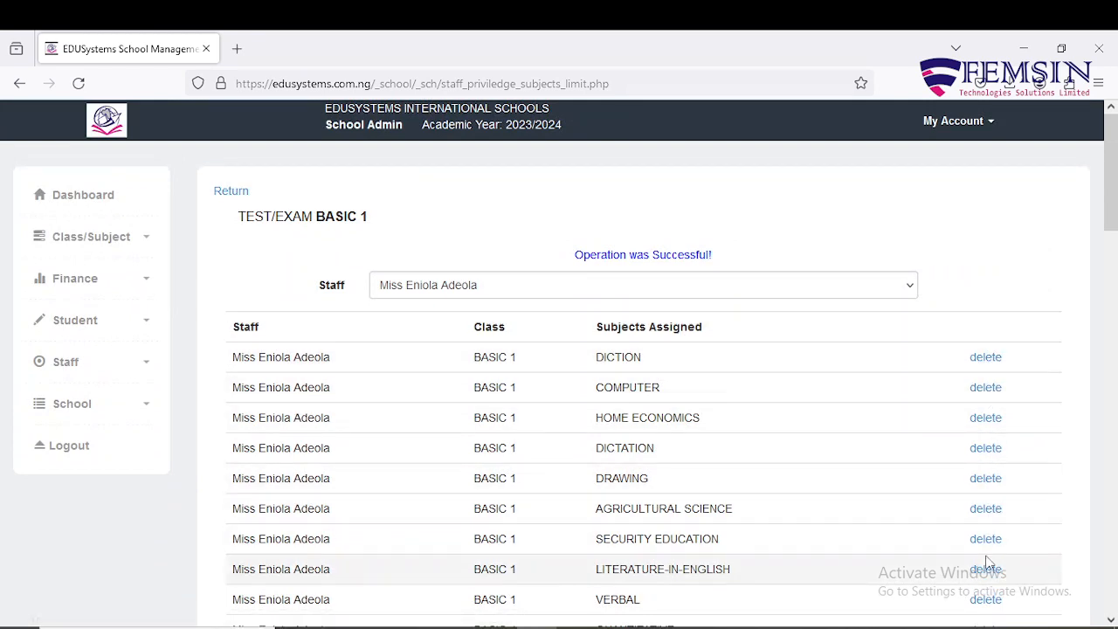
left_click(905, 290)
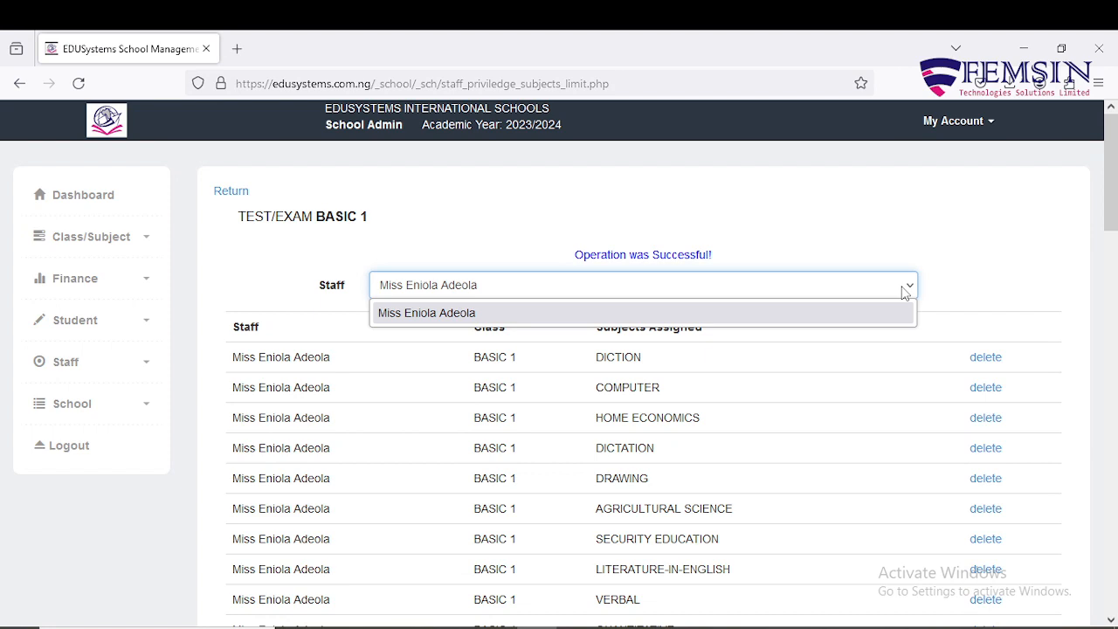
left_click(905, 290)
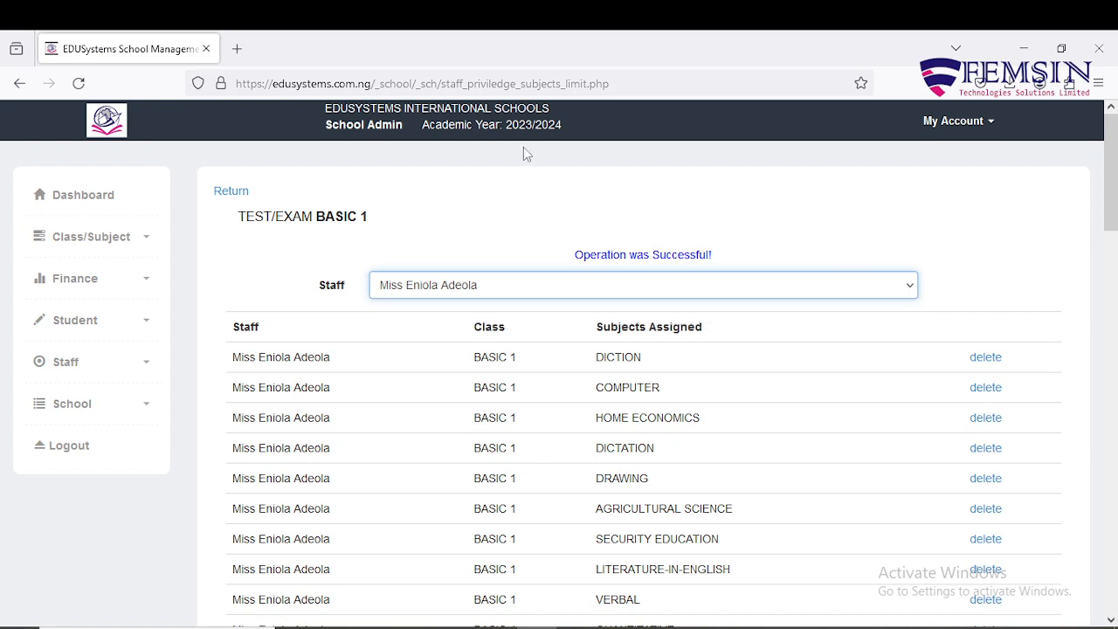
Step: Go back to the privileges page and open BASIC 1 Lesson Note Assign Subject(s)
left_click(236, 200)
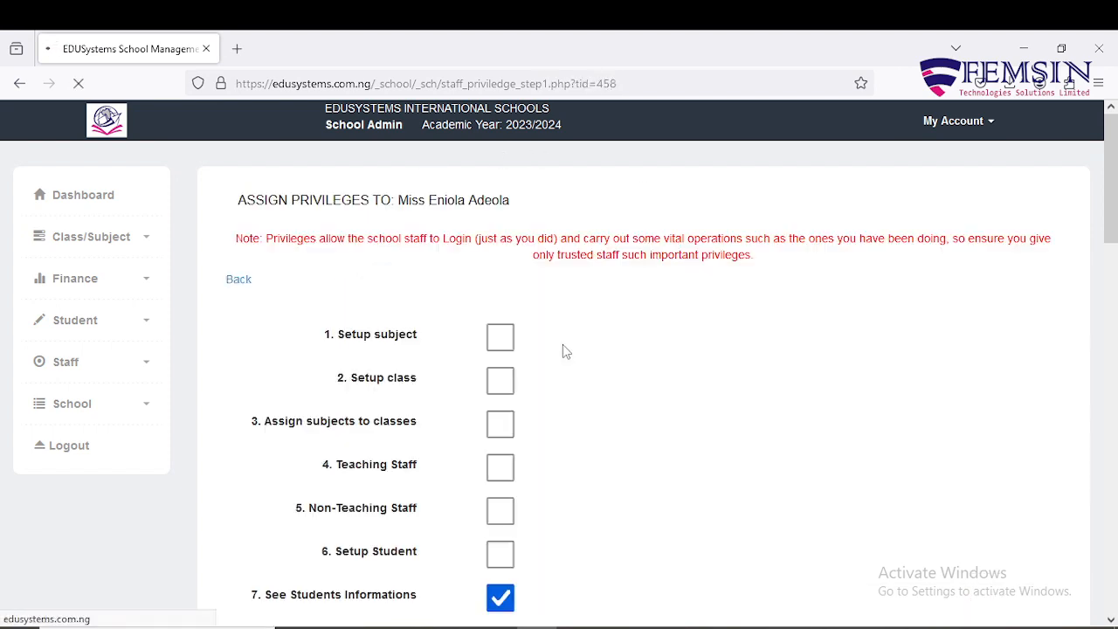
scroll(564, 349, "down", 6)
scroll(564, 346, "down", 3)
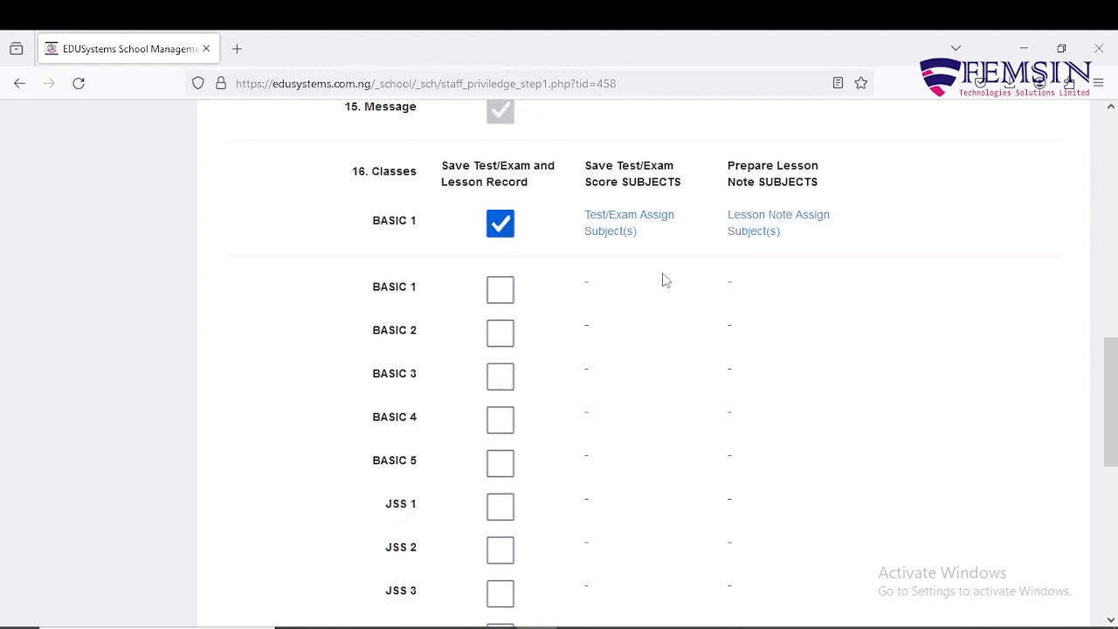
scroll(662, 280, "up", 2)
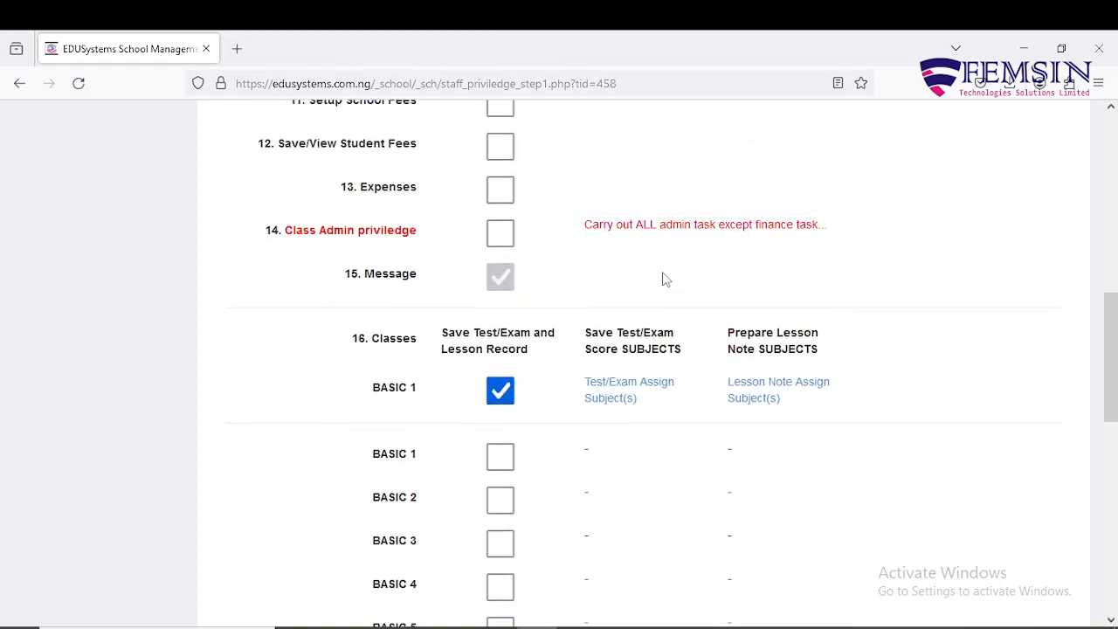
left_click(748, 395)
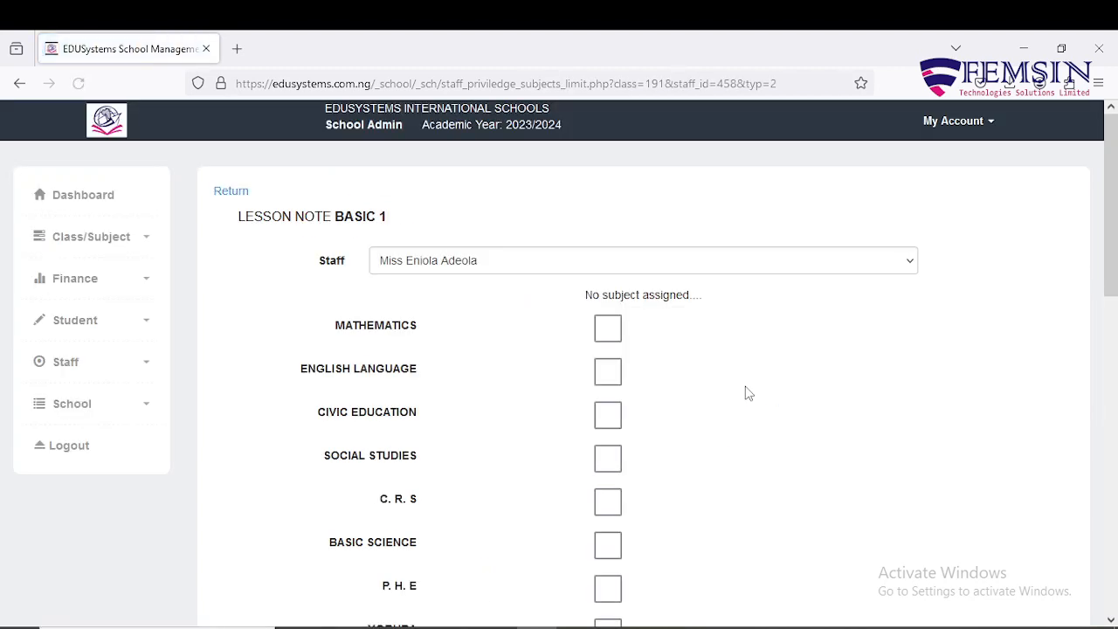
Step: Tick MATHEMATICS through INFORMATION TECHNOLOGY for BASIC 1 lesson notes
scroll(624, 346, "down", 10)
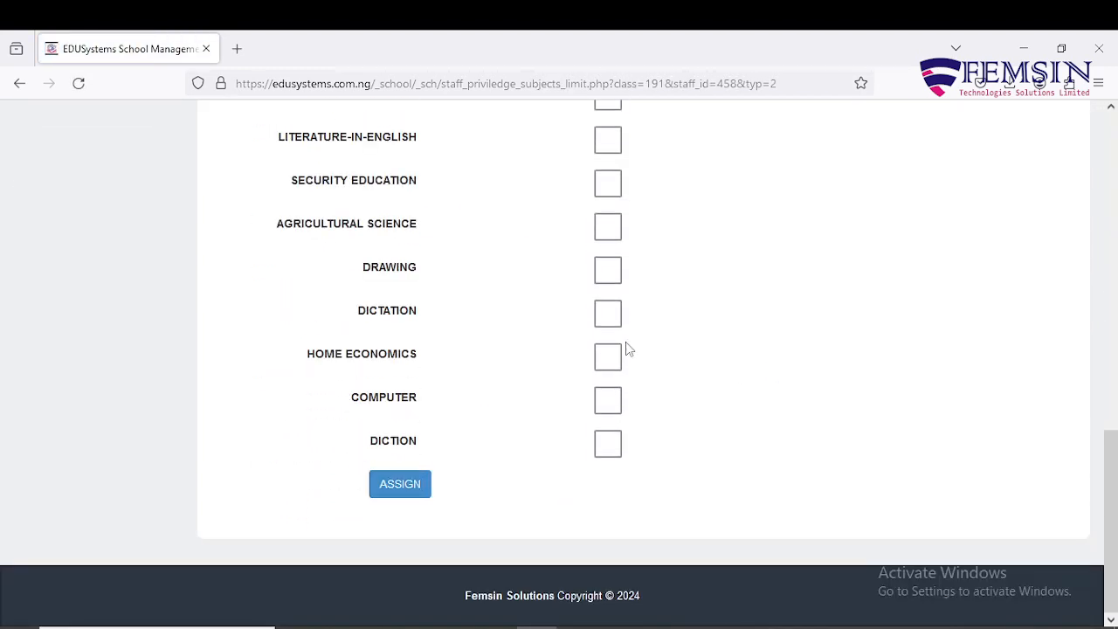
scroll(625, 345, "up", 6)
scroll(627, 347, "up", 3)
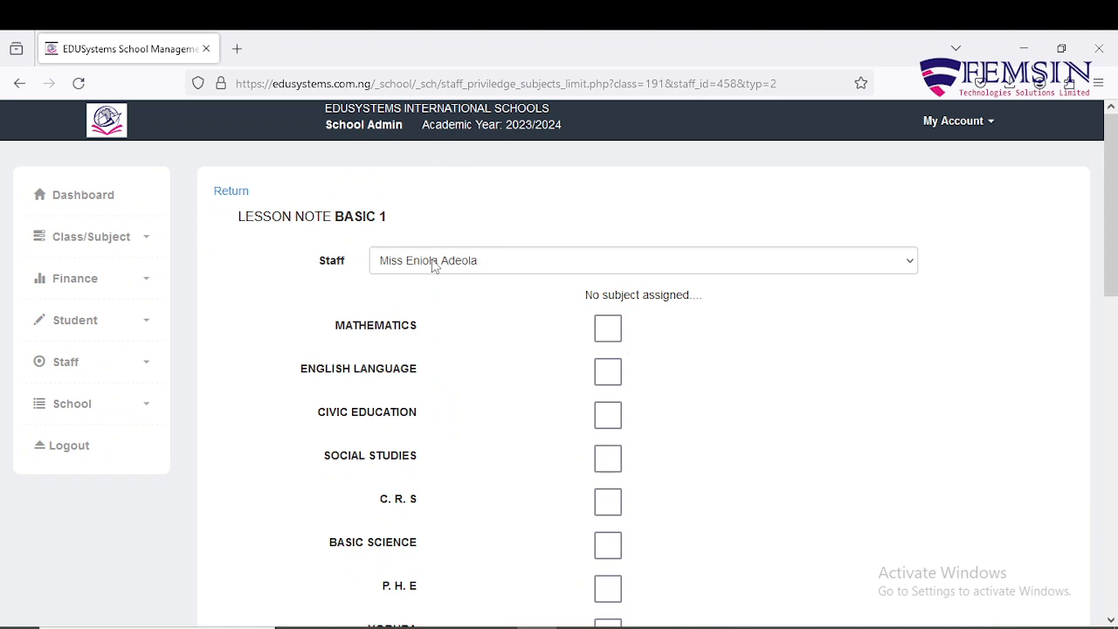
left_click(608, 329)
left_click(608, 371)
left_click(608, 415)
scroll(608, 415, "down", 3)
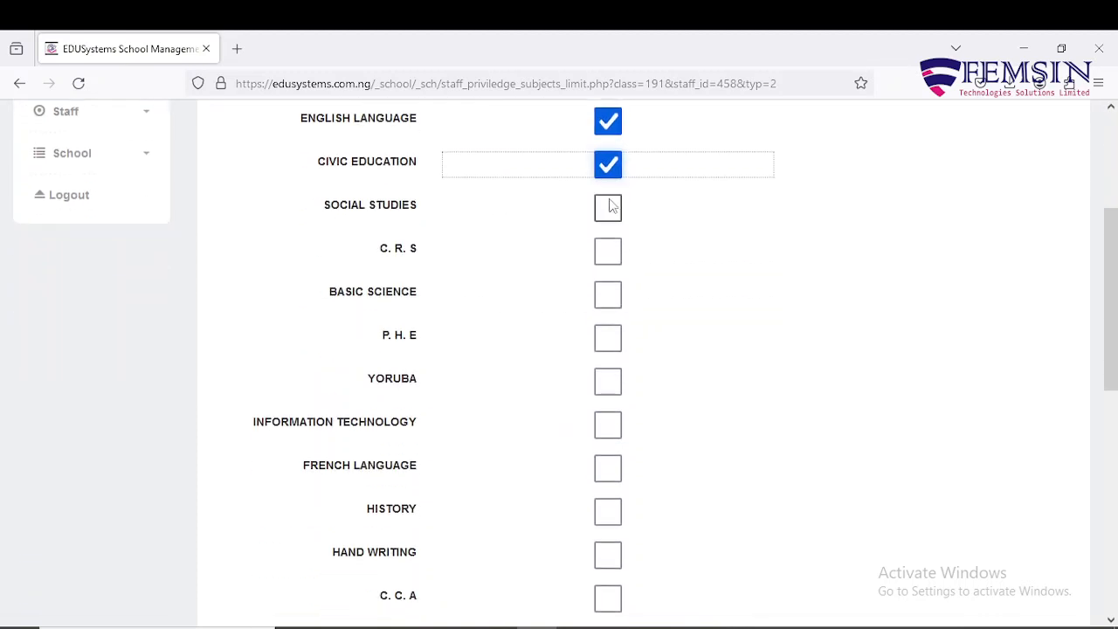
left_click(610, 207)
left_click(609, 251)
left_click(609, 294)
left_click(609, 338)
left_click(609, 381)
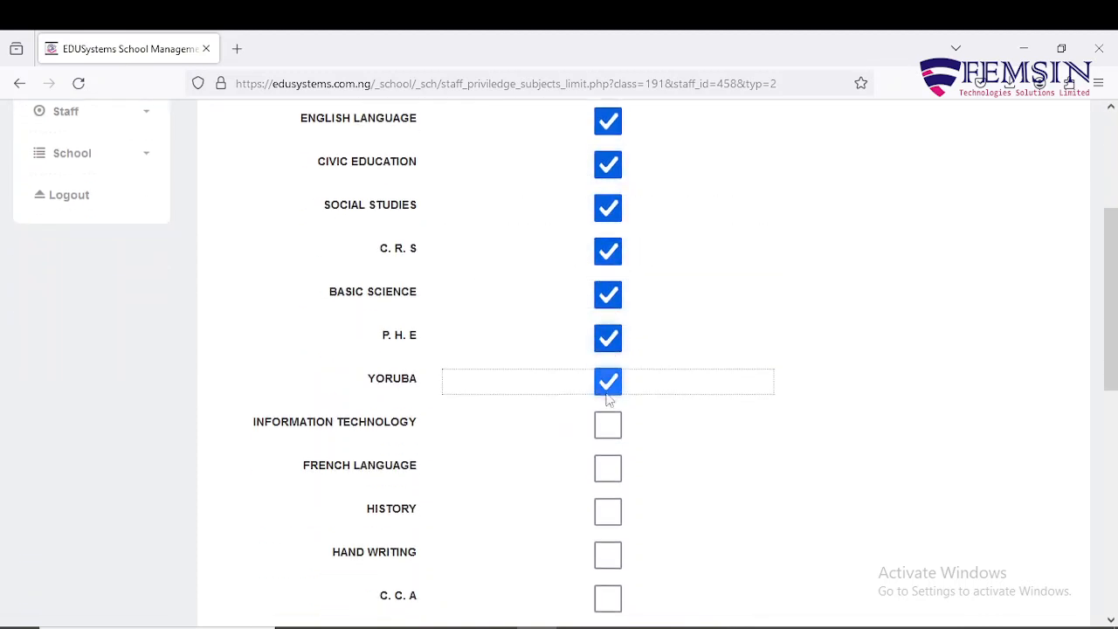
left_click(608, 425)
Step: Tick FRENCH LANGUAGE through DICTION, assign the lesson-note subjects, and return to privileges
scroll(612, 410, "down", 3)
left_click(608, 218)
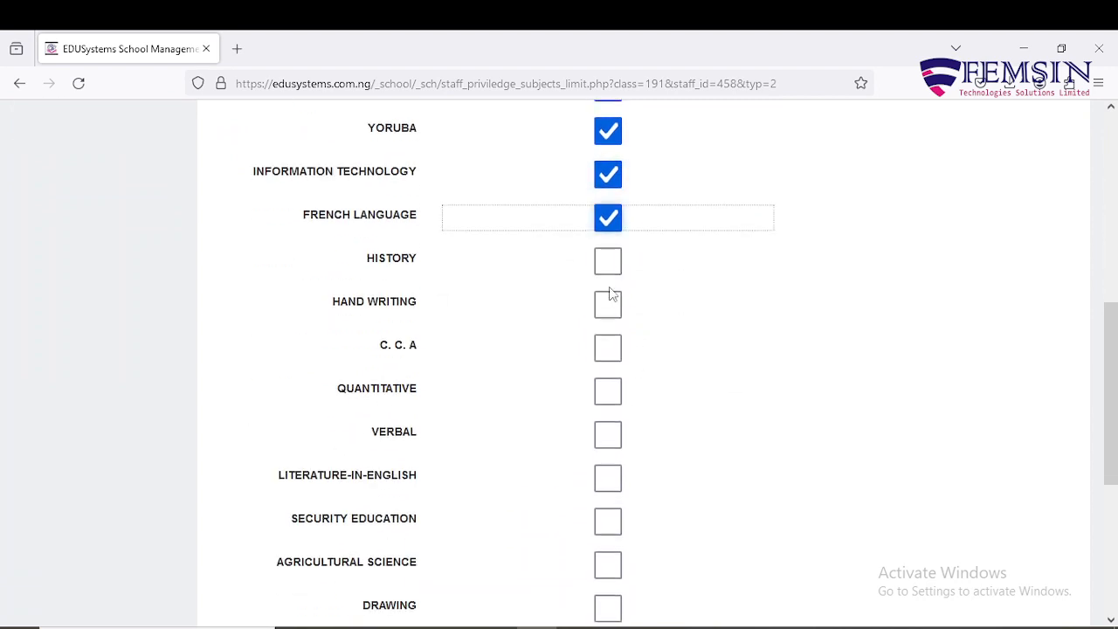
left_click(608, 261)
left_click(608, 304)
left_click(608, 348)
left_click(608, 391)
scroll(613, 388, "down", 3)
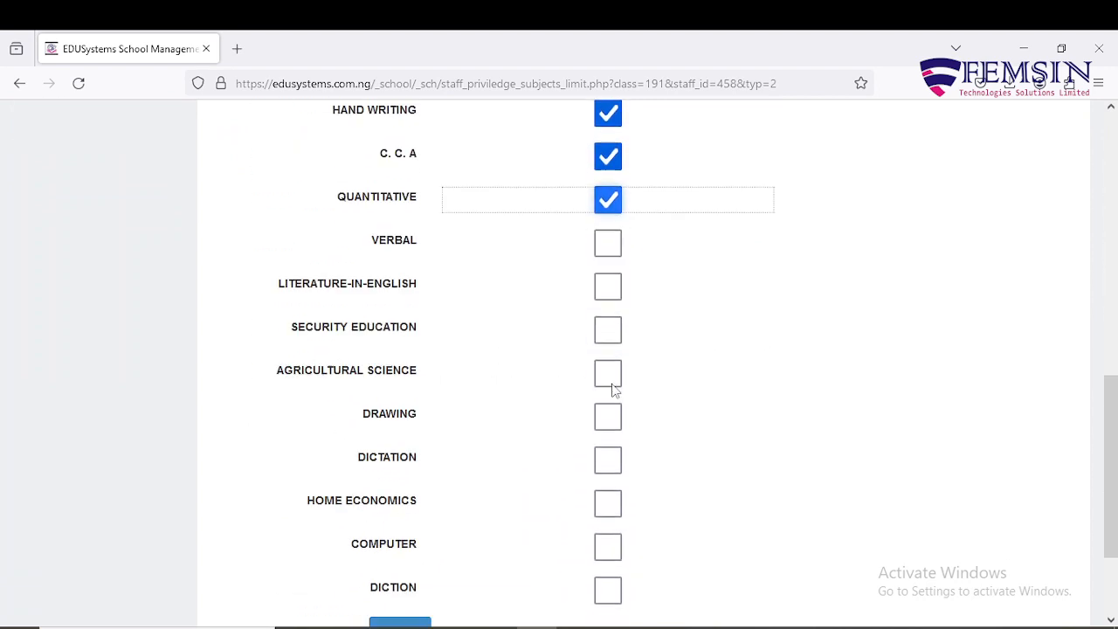
scroll(614, 388, "down", 2)
scroll(608, 144, "up", 2)
left_click(609, 266)
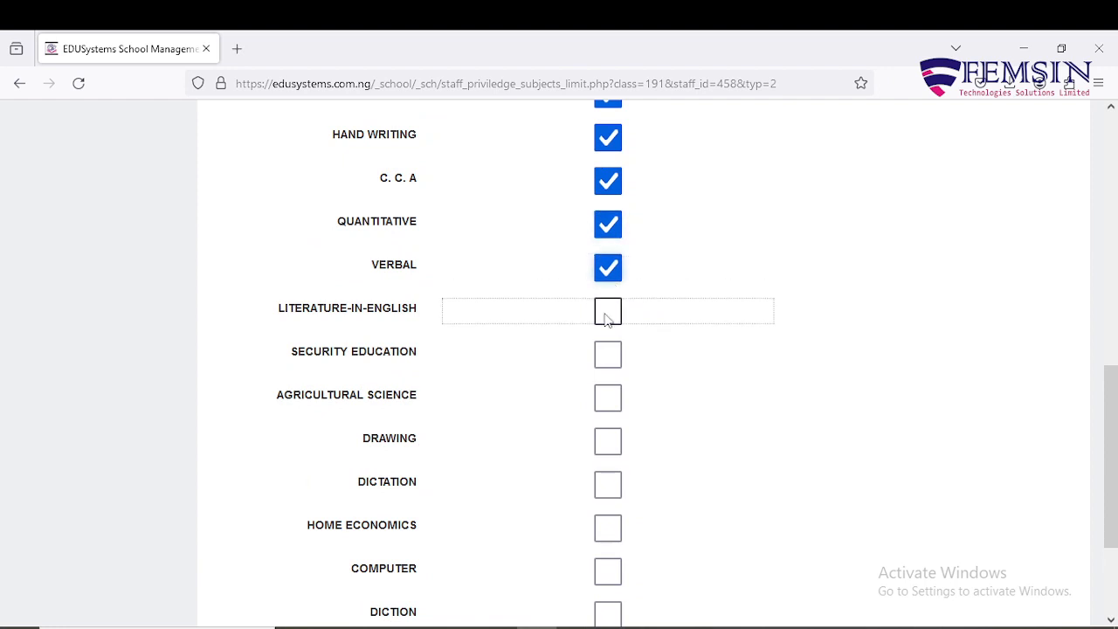
left_click(608, 312)
left_click(608, 354)
scroll(614, 359, "down", 2)
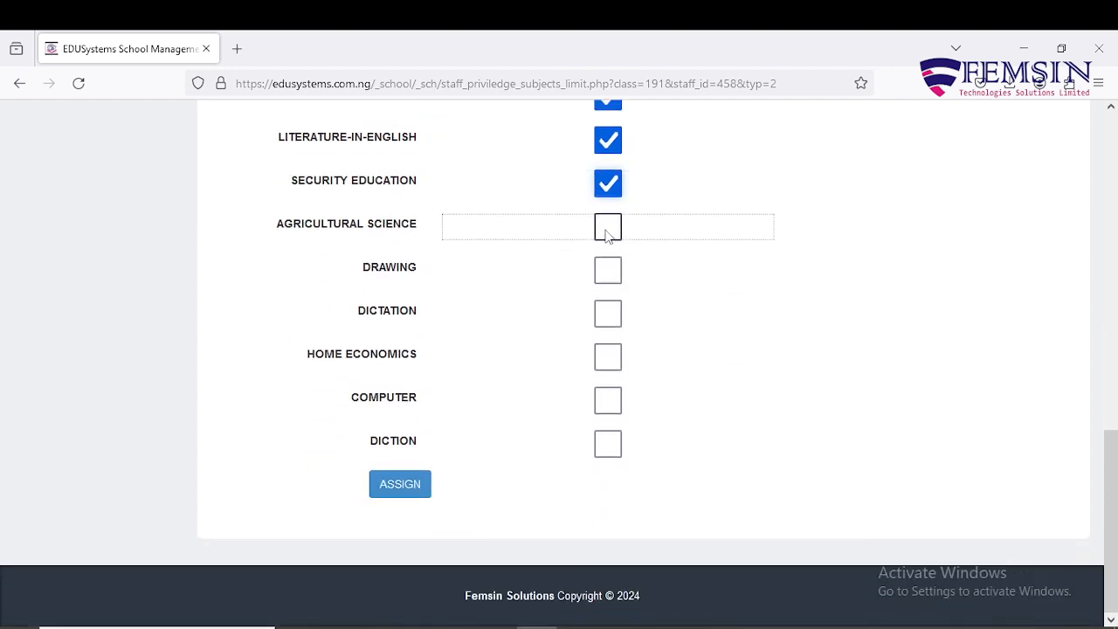
left_click(608, 232)
left_click(608, 273)
left_click(608, 314)
left_click(608, 357)
left_click(608, 401)
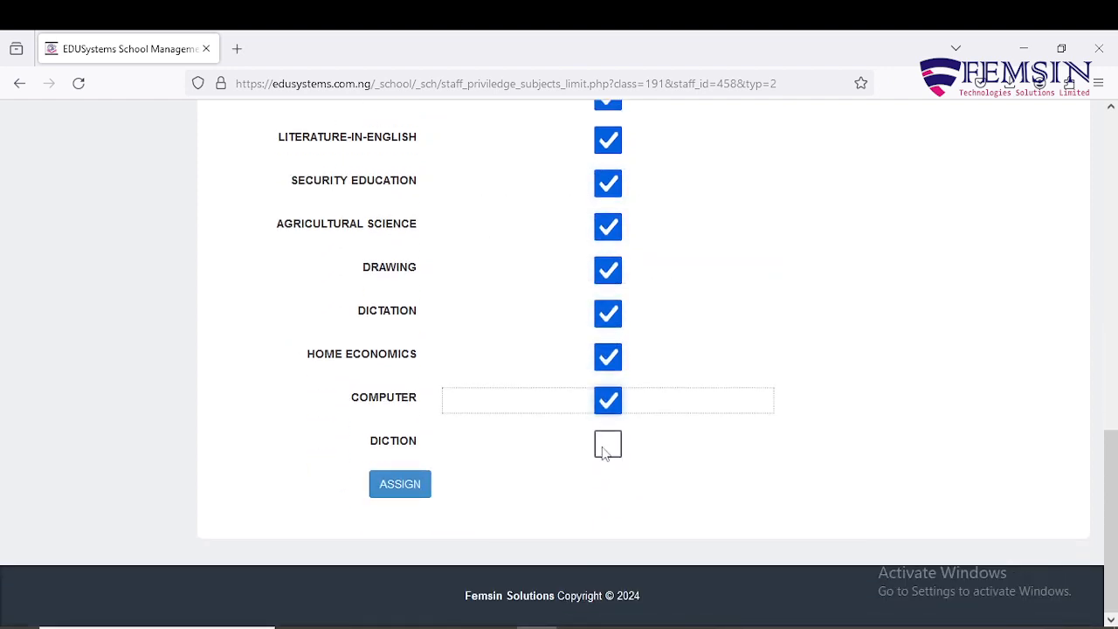
left_click(608, 446)
left_click(397, 486)
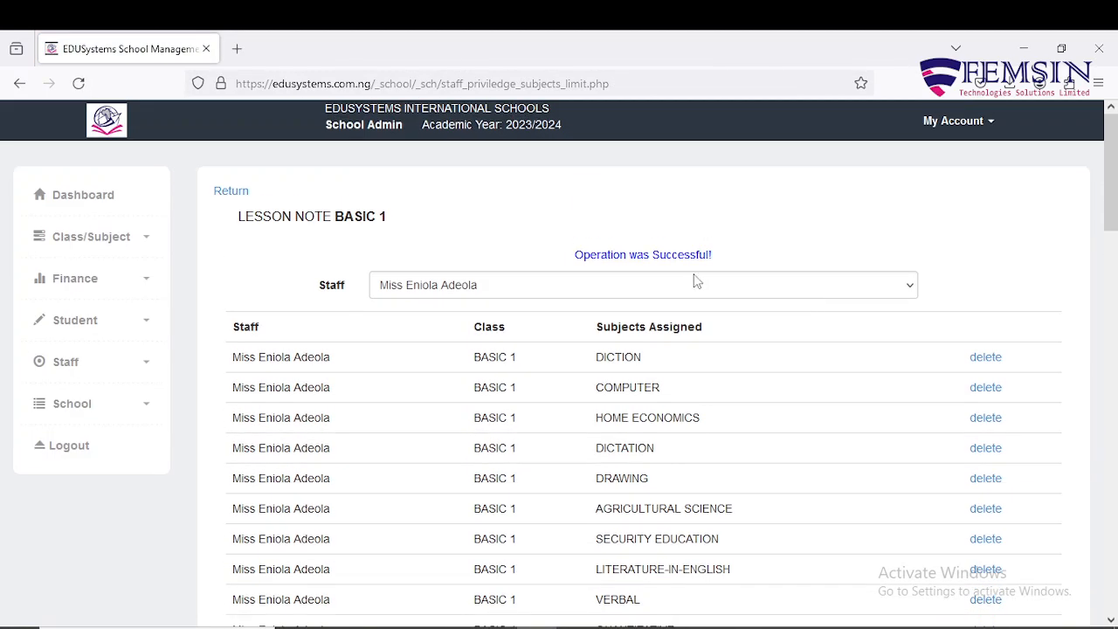
left_click(230, 192)
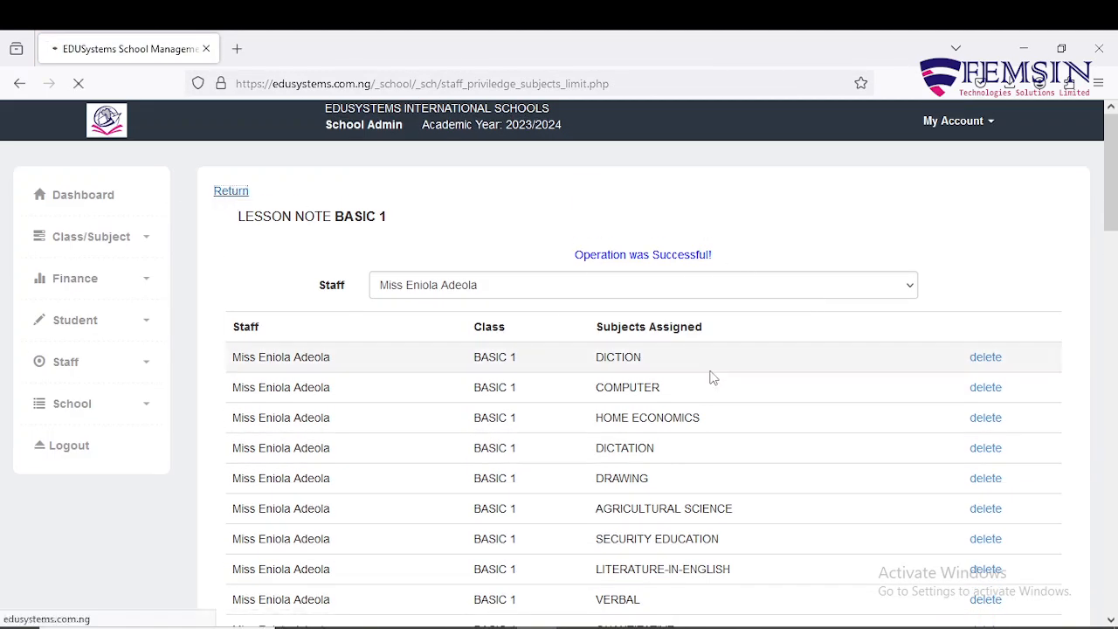
Step: Untick Promote/Demote Student and Verify/Print Student Result, then save the privileges with Assign
scroll(760, 349, "down", 12)
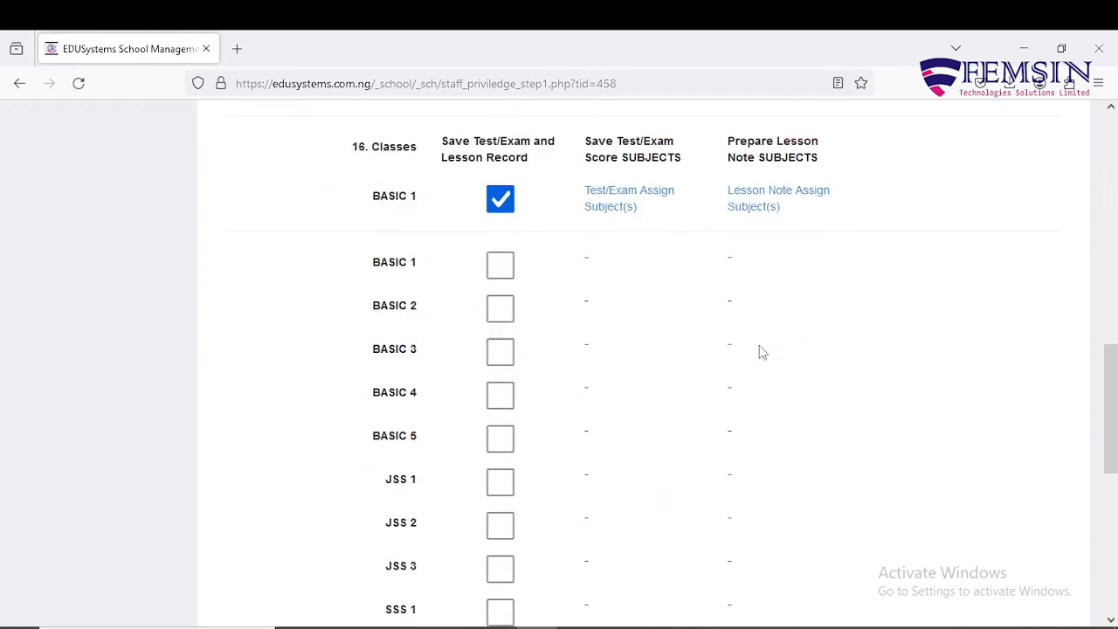
scroll(760, 352, "down", 4)
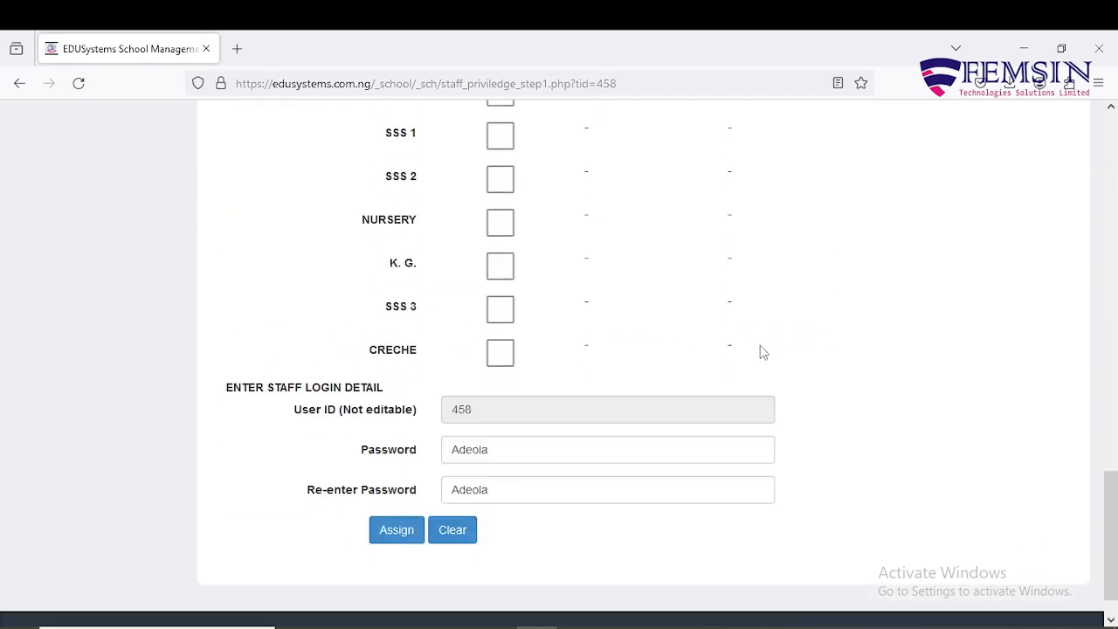
scroll(760, 352, "up", 15)
scroll(760, 352, "down", 4)
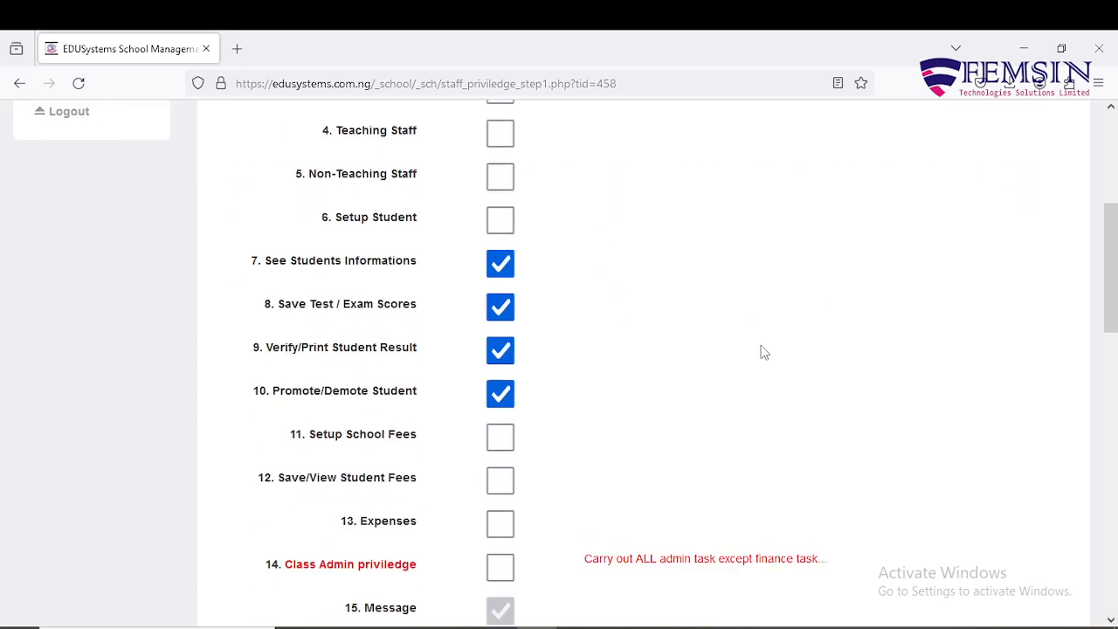
scroll(761, 352, "up", 4)
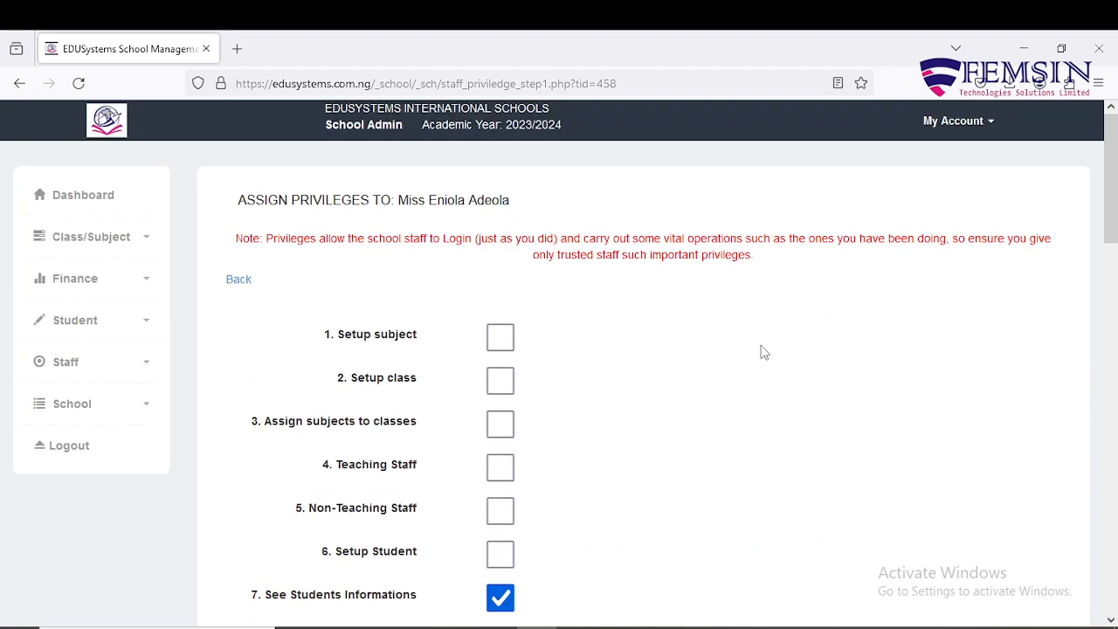
scroll(753, 358, "down", 6)
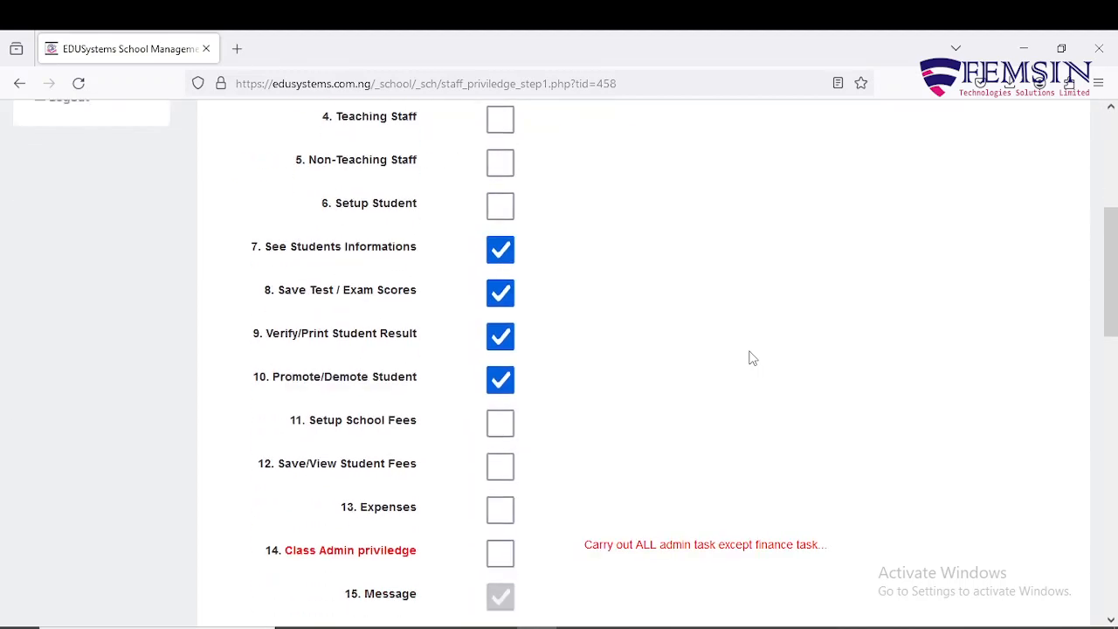
scroll(750, 357, "up", 2)
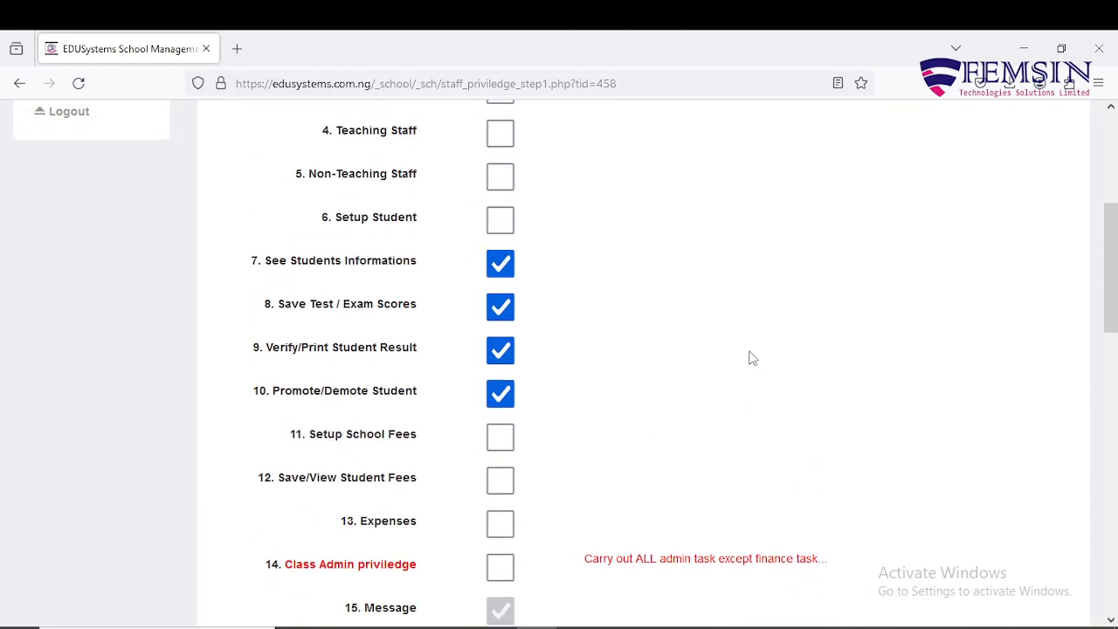
left_click(495, 398)
left_click(494, 361)
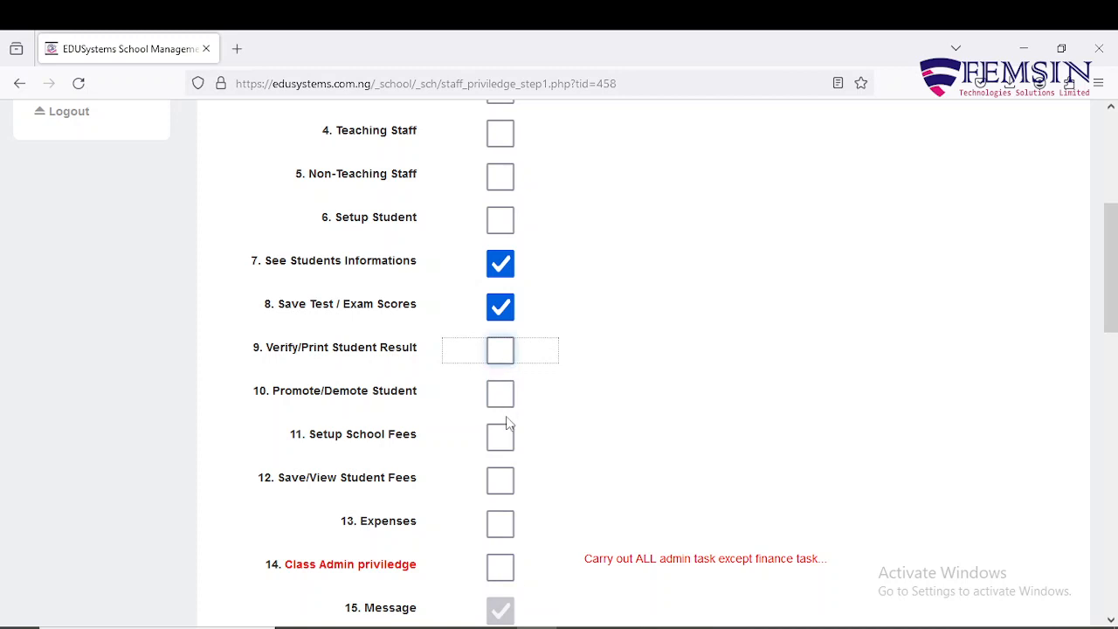
scroll(522, 511, "down", 10)
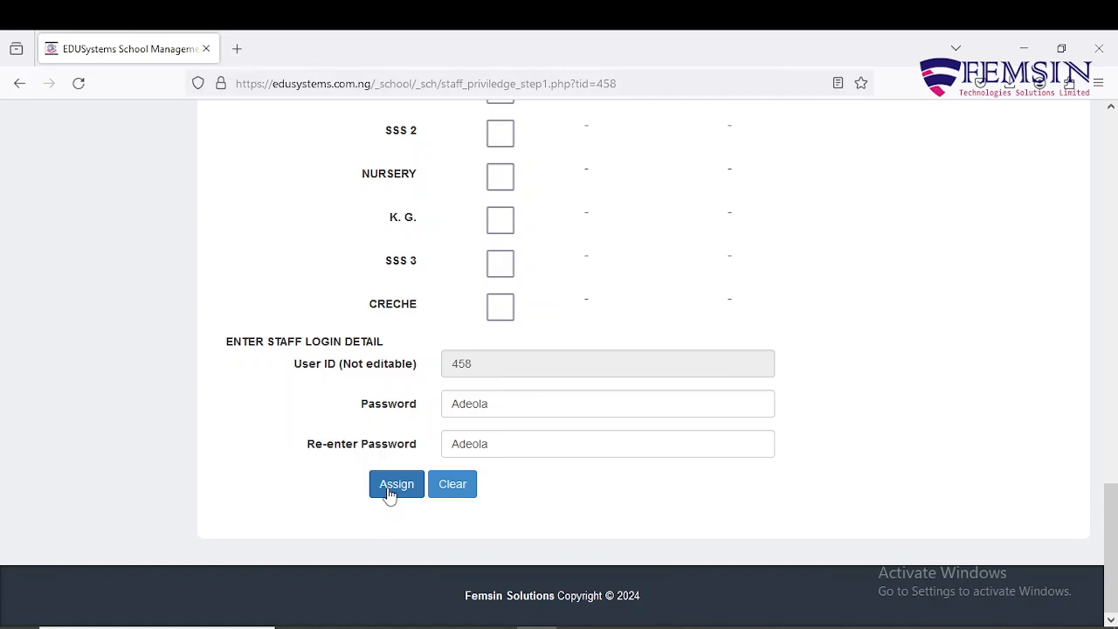
left_click(390, 495)
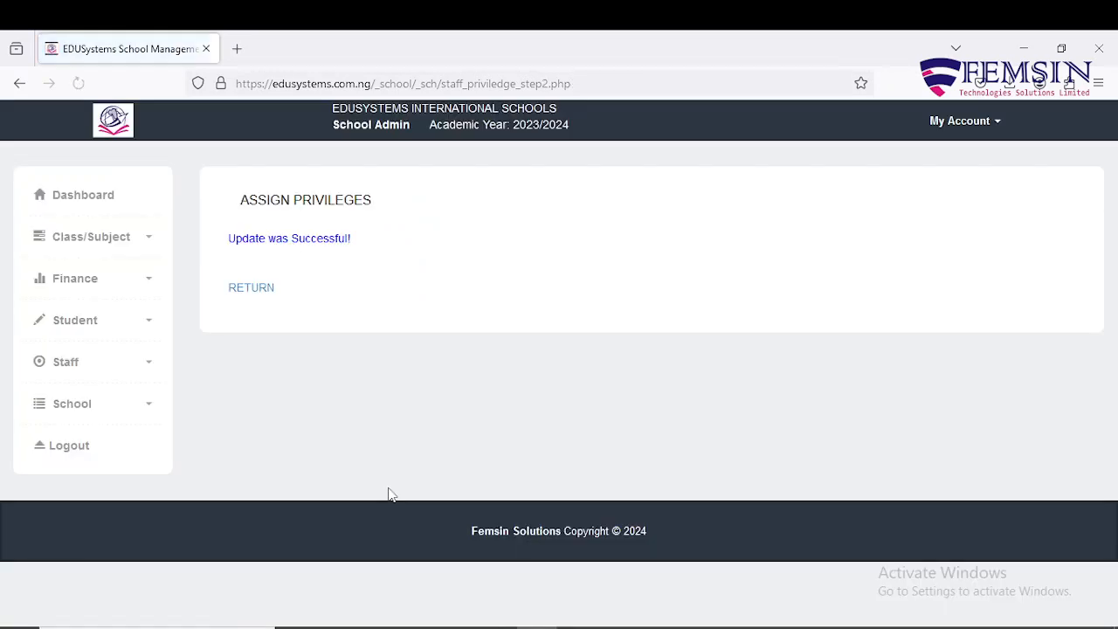
Step: Re-grant Verify/Print Student Result and Promote/Demote Student, save, and return to the privileges form
left_click(257, 294)
scroll(408, 339, "down", 5)
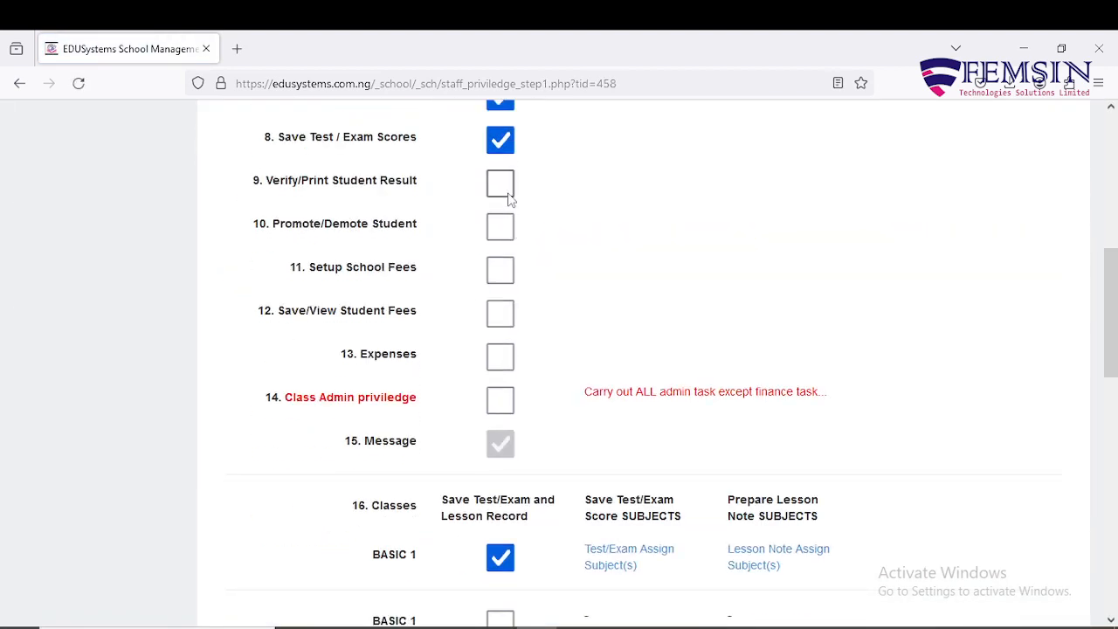
left_click(511, 184)
left_click(500, 227)
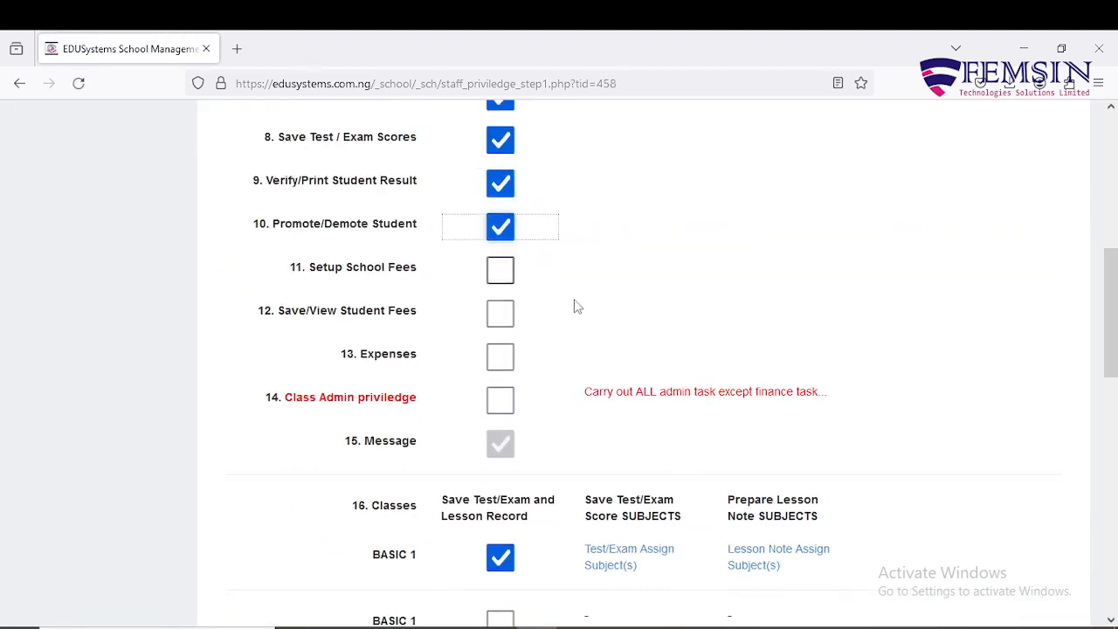
scroll(575, 316, "down", 10)
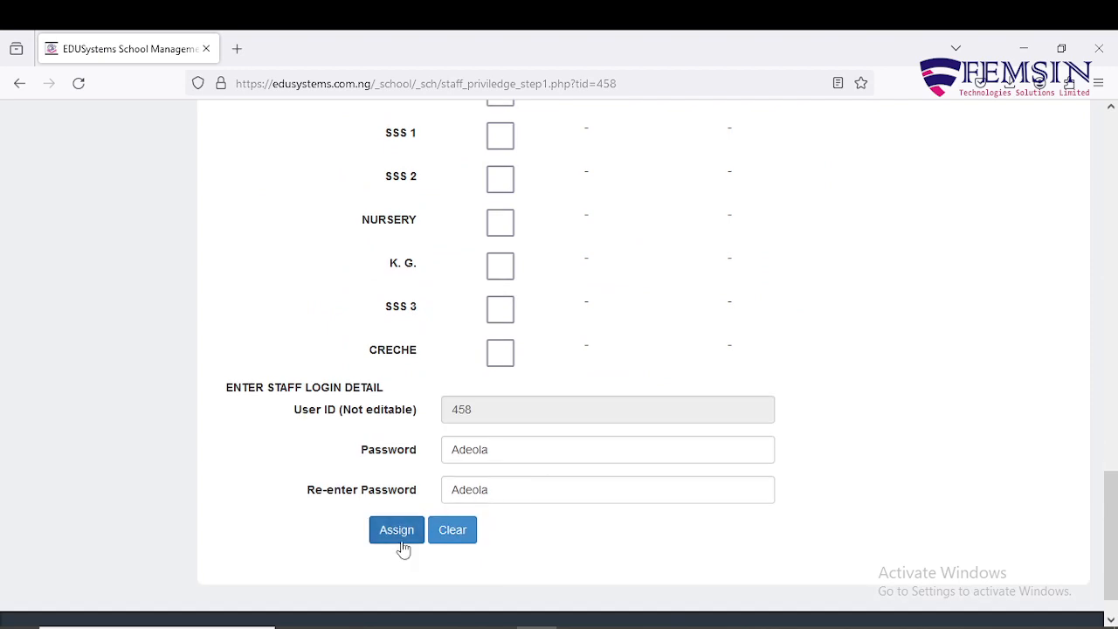
left_click(399, 537)
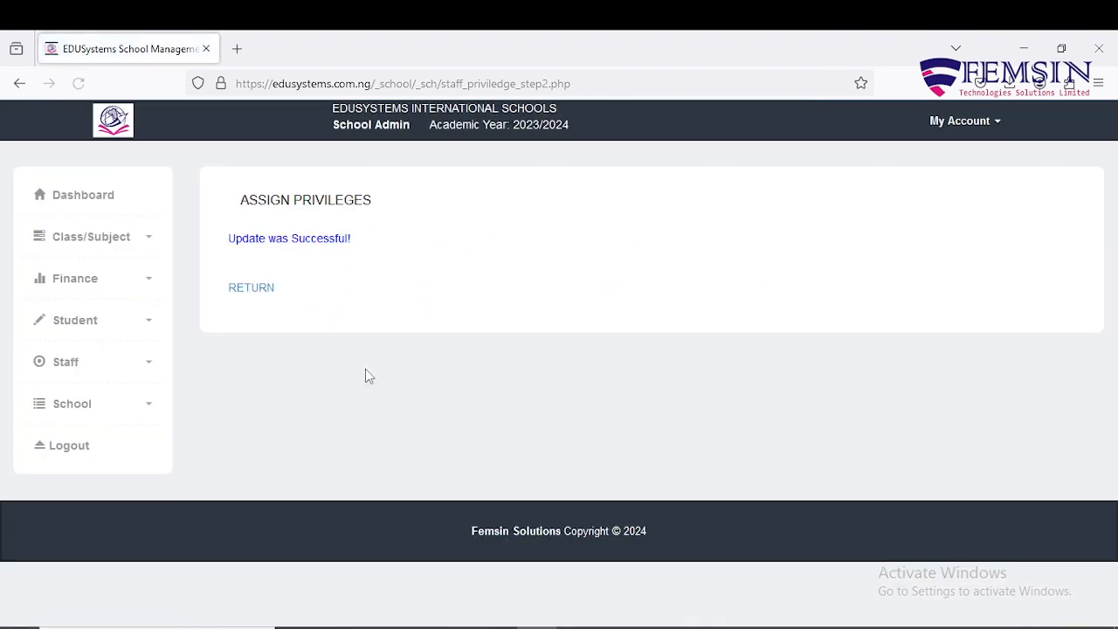
left_click(253, 292)
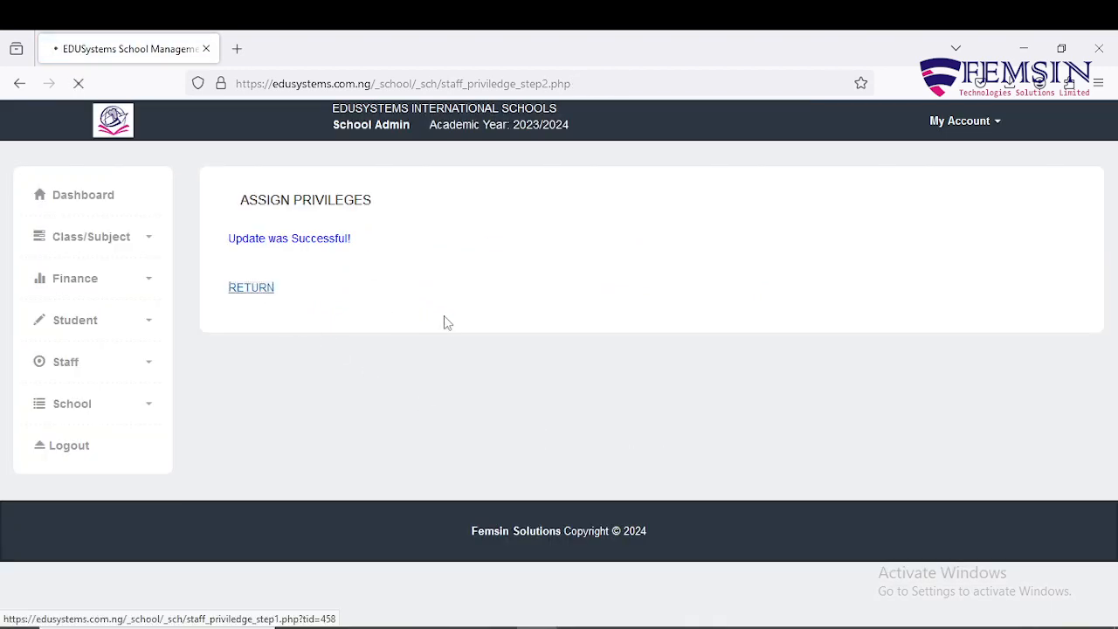
scroll(447, 321, "down", 5)
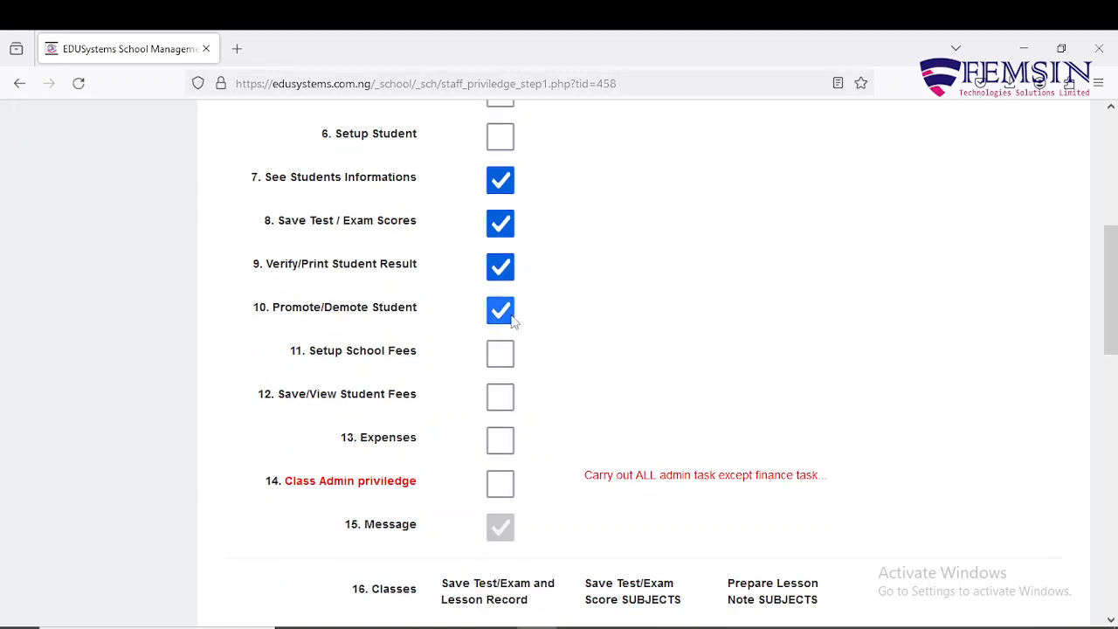
scroll(514, 314, "up", 5)
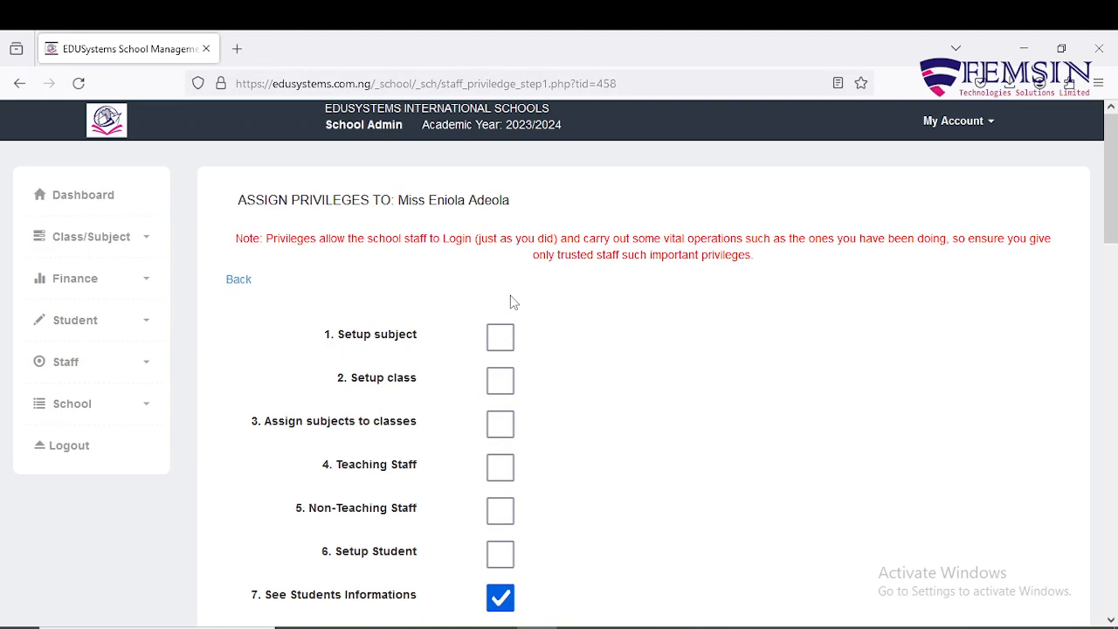
Step: Go back to the staff privileges list, look over the bursar, secretary and teaching staff, then open Students Result
left_click(239, 281)
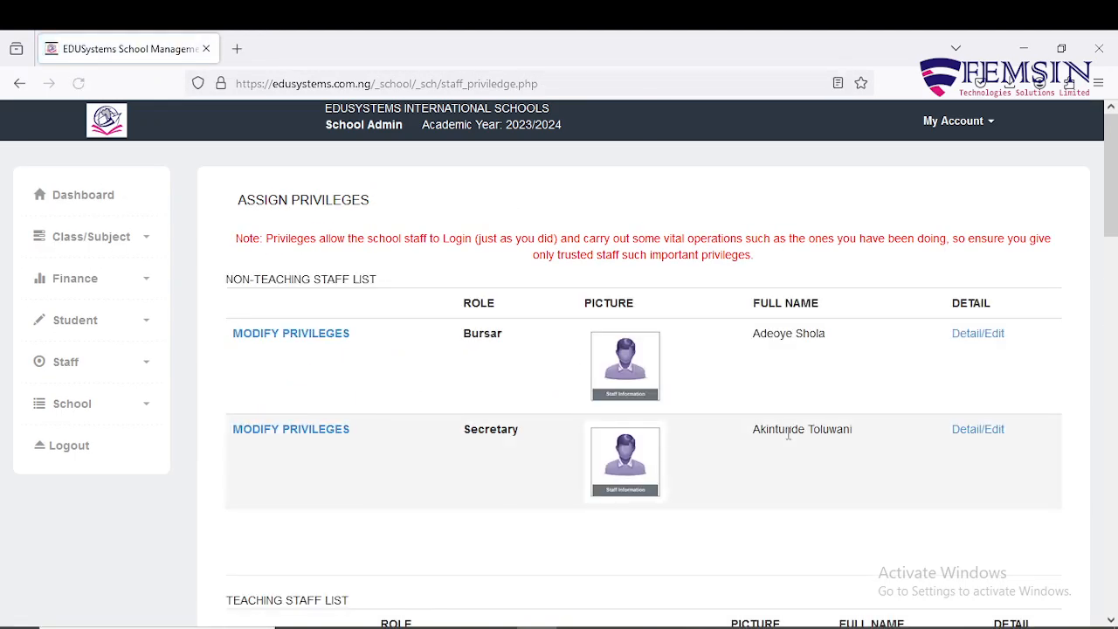
scroll(789, 437, "down", 5)
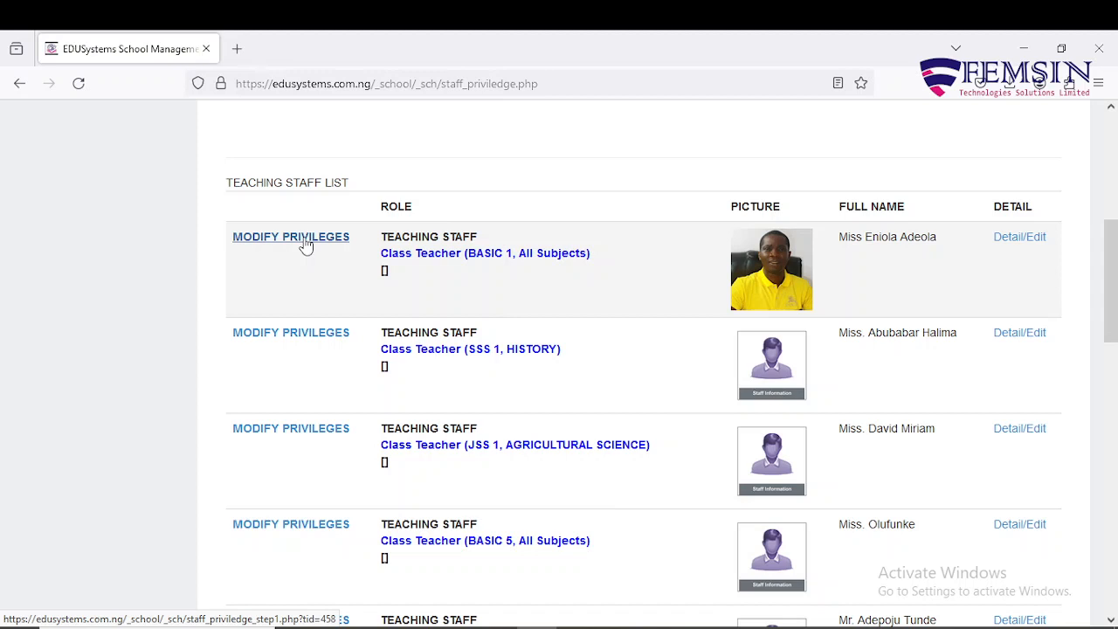
scroll(530, 556, "up", 5)
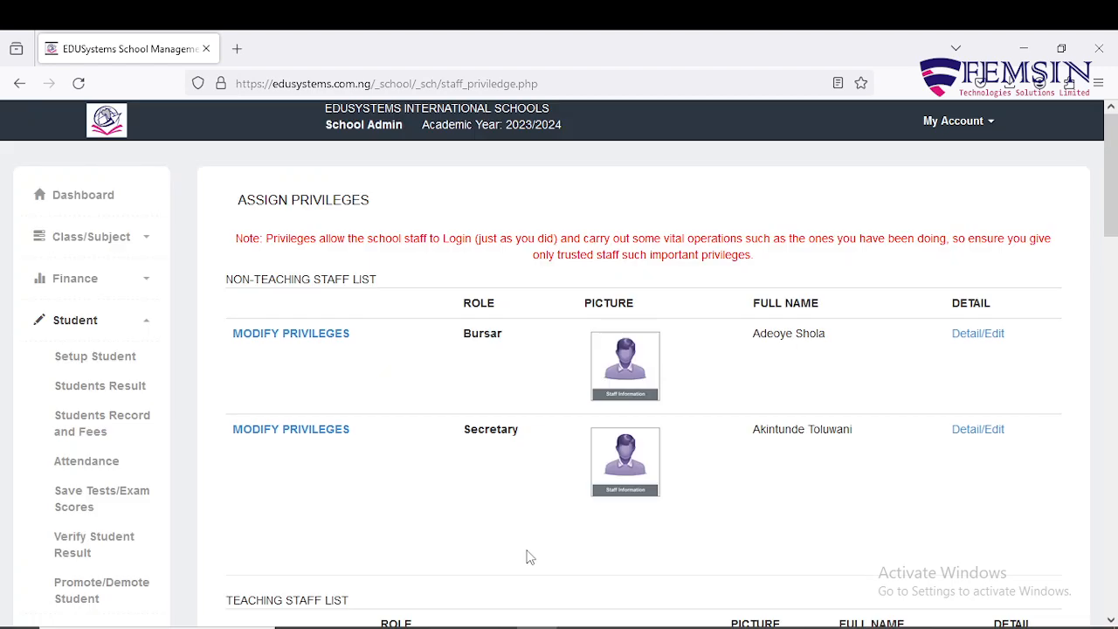
scroll(524, 542, "down", 2)
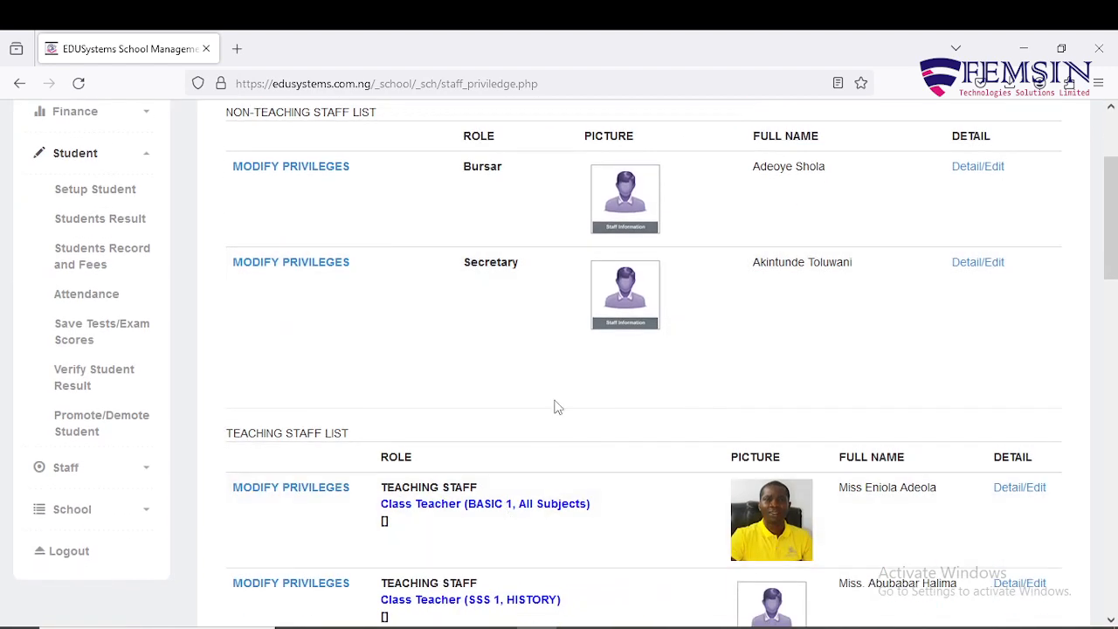
scroll(557, 407, "up", 1)
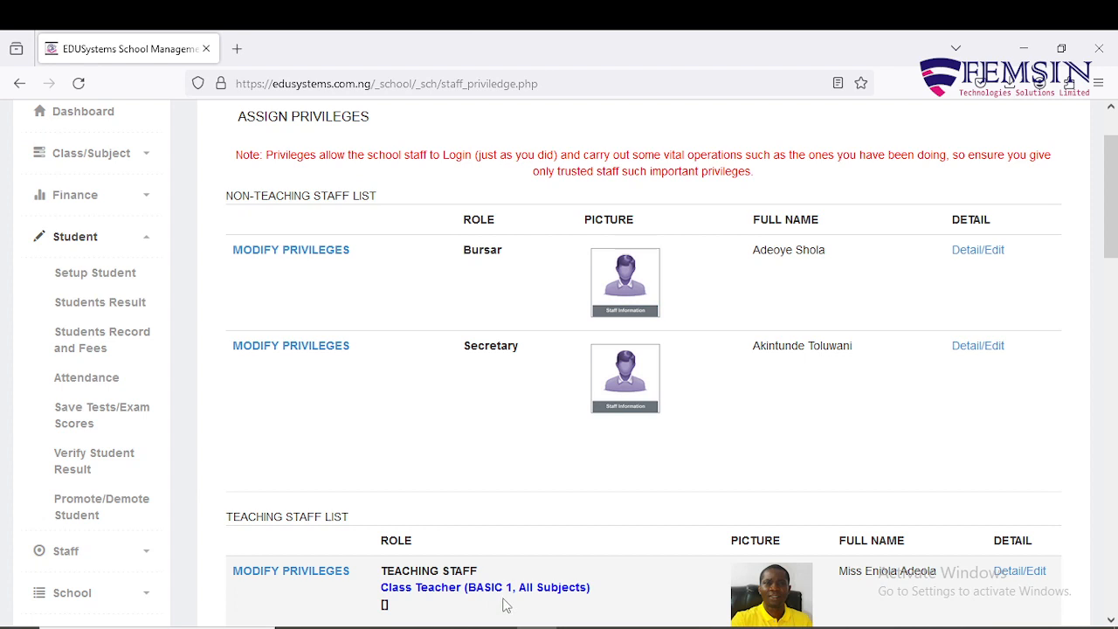
left_click(125, 310)
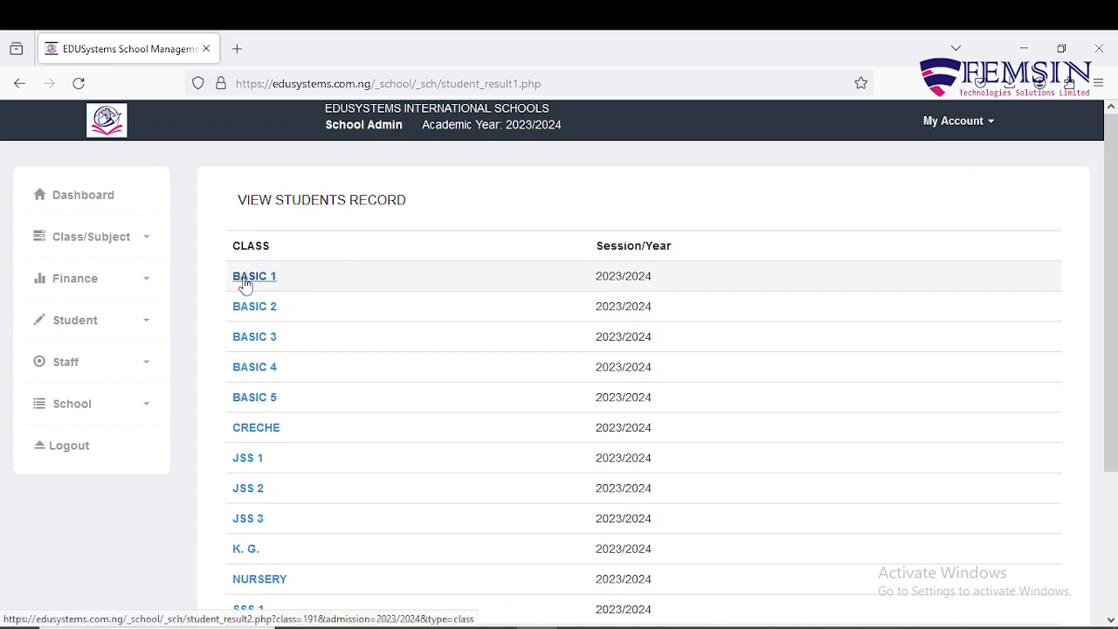
Step: Open the first BASIC 1 pupil's 3rd Term report card (87%) and highlight the Class Teacher's Name
left_click(246, 277)
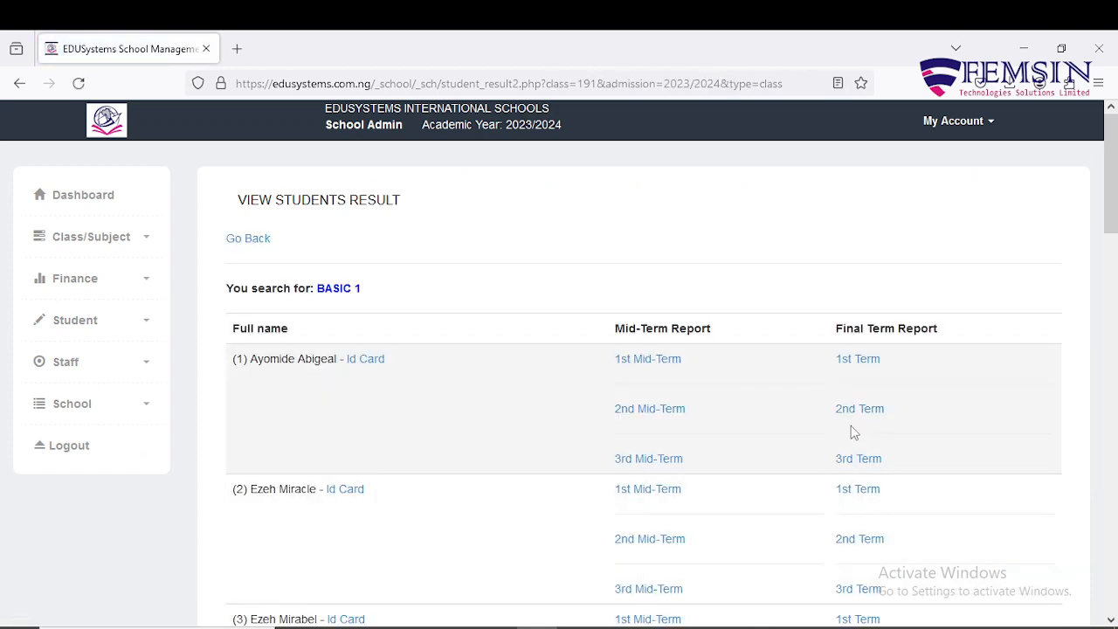
scroll(964, 467, "down", 2)
left_click(861, 295)
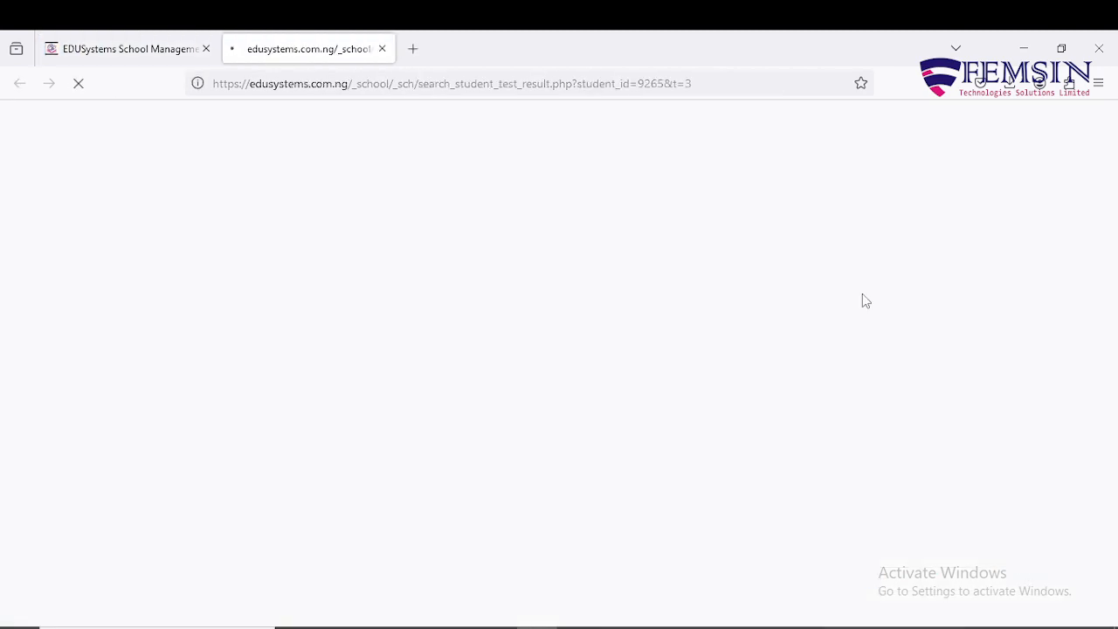
scroll(91, 522, "down", 2)
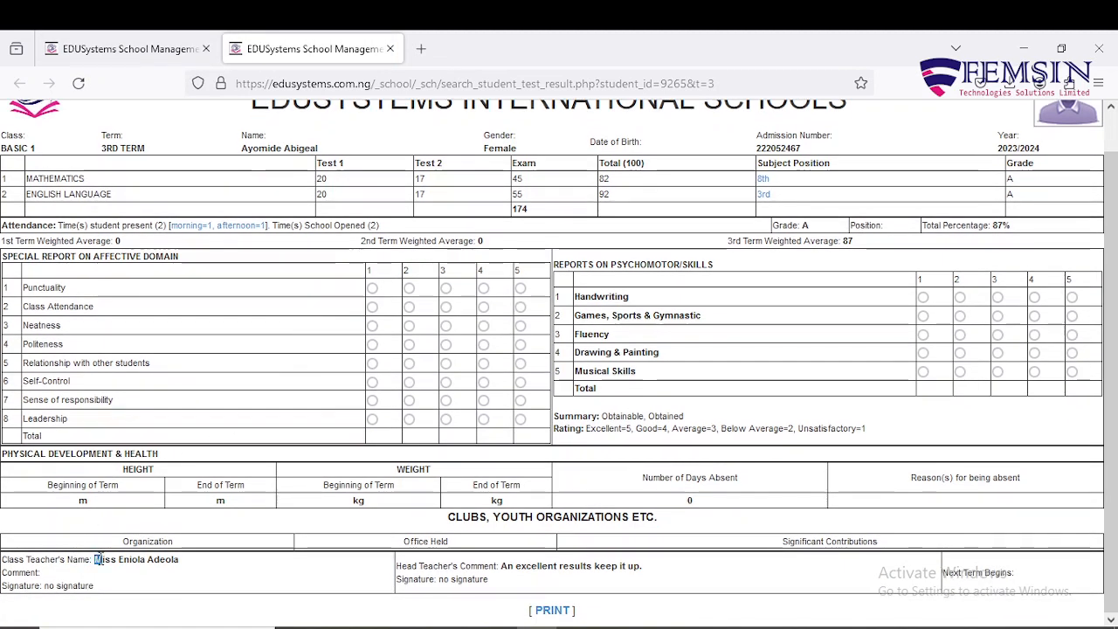
left_click_drag(96, 559, 183, 568)
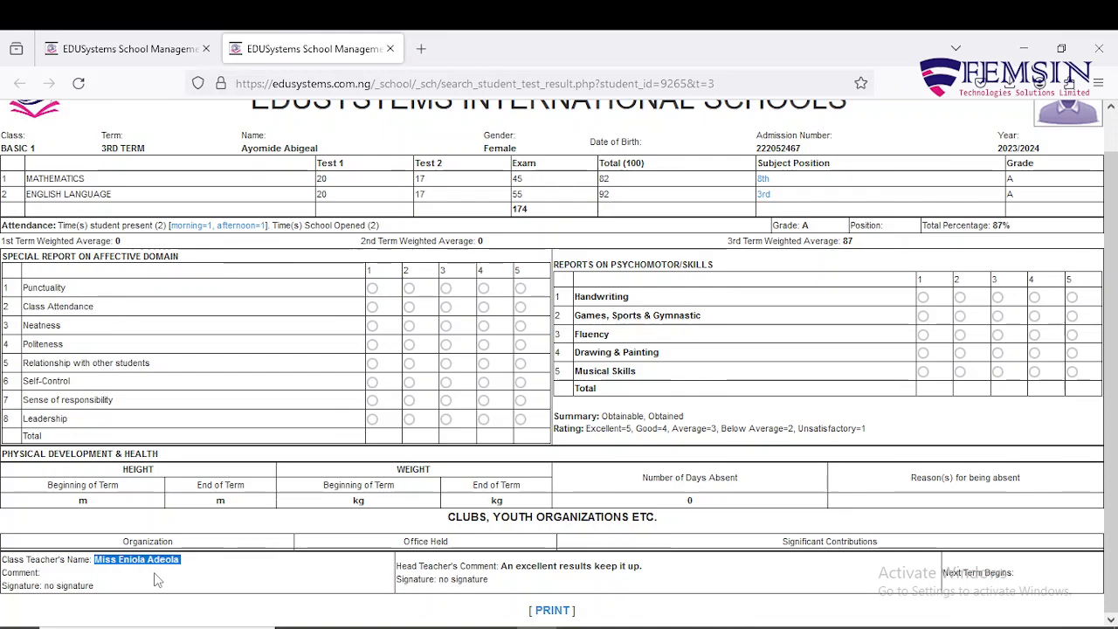
scroll(155, 580, "up", 1)
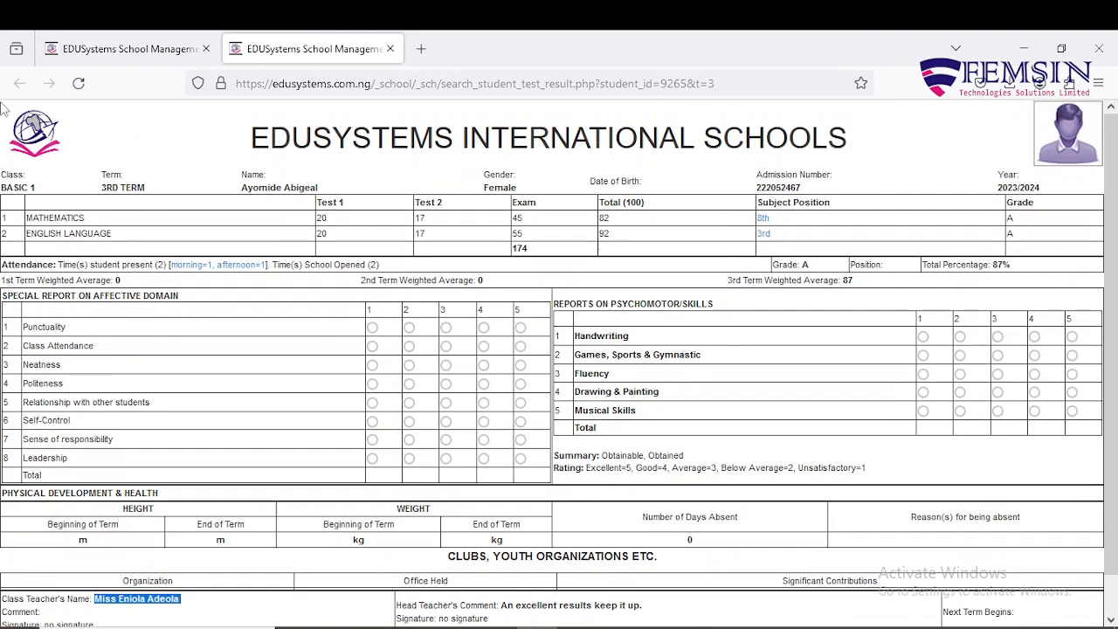
Step: Open another BASIC 1 pupil's 3rd Term report card (92.5%) and highlight the class teacher's name, comment and signature
left_click(390, 49)
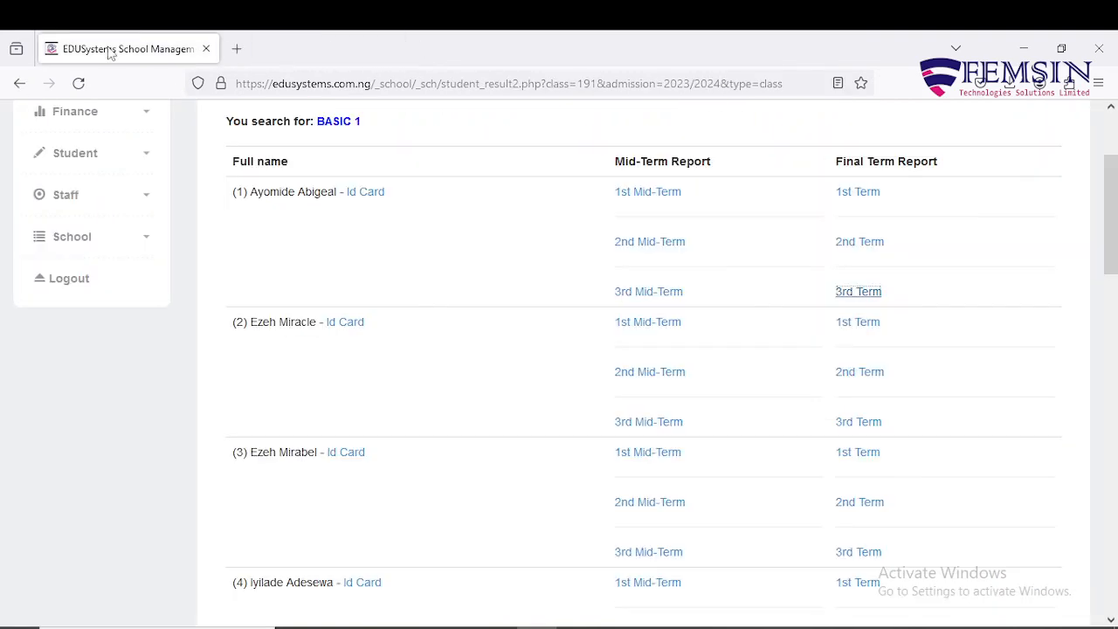
scroll(876, 425, "down", 5)
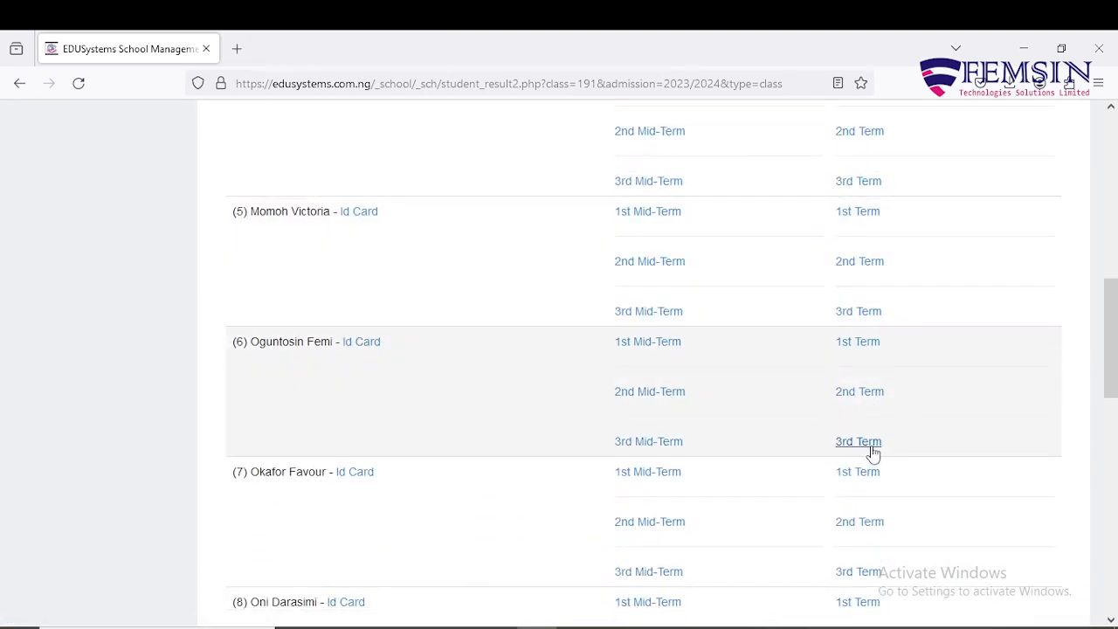
left_click(858, 441)
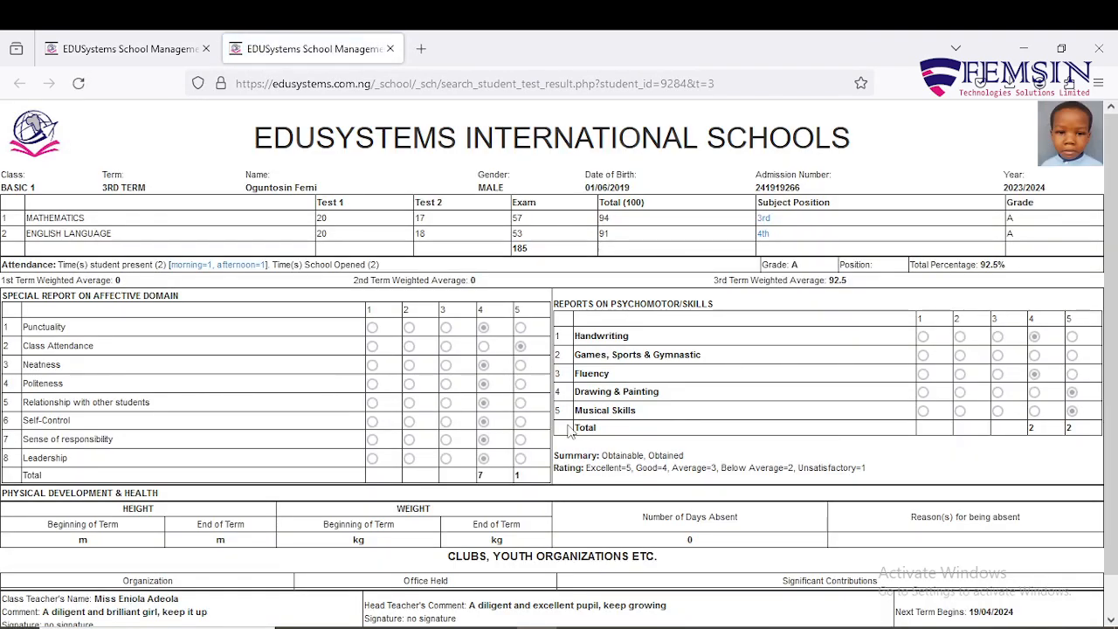
scroll(569, 431, "down", 1)
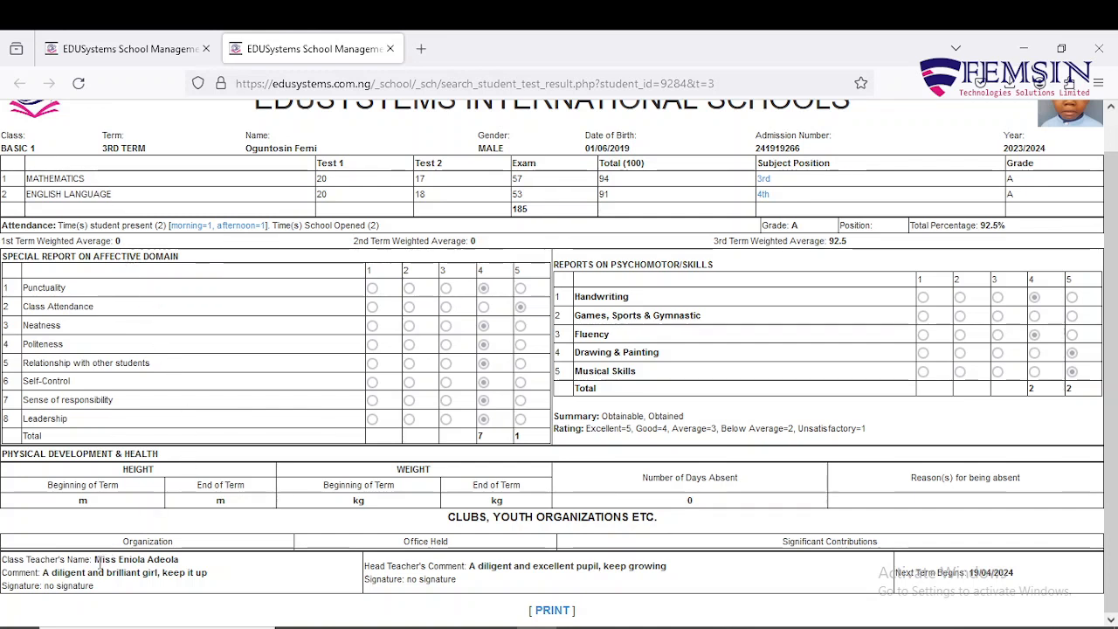
left_click_drag(92, 561, 185, 568)
left_click_drag(43, 572, 209, 574)
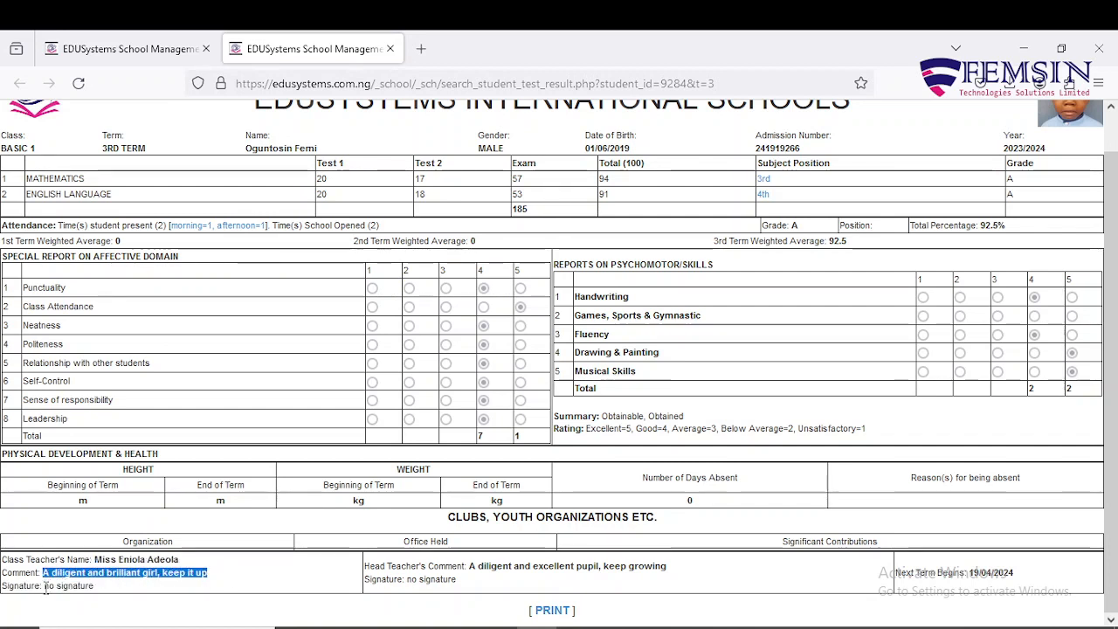
left_click_drag(45, 587, 101, 595)
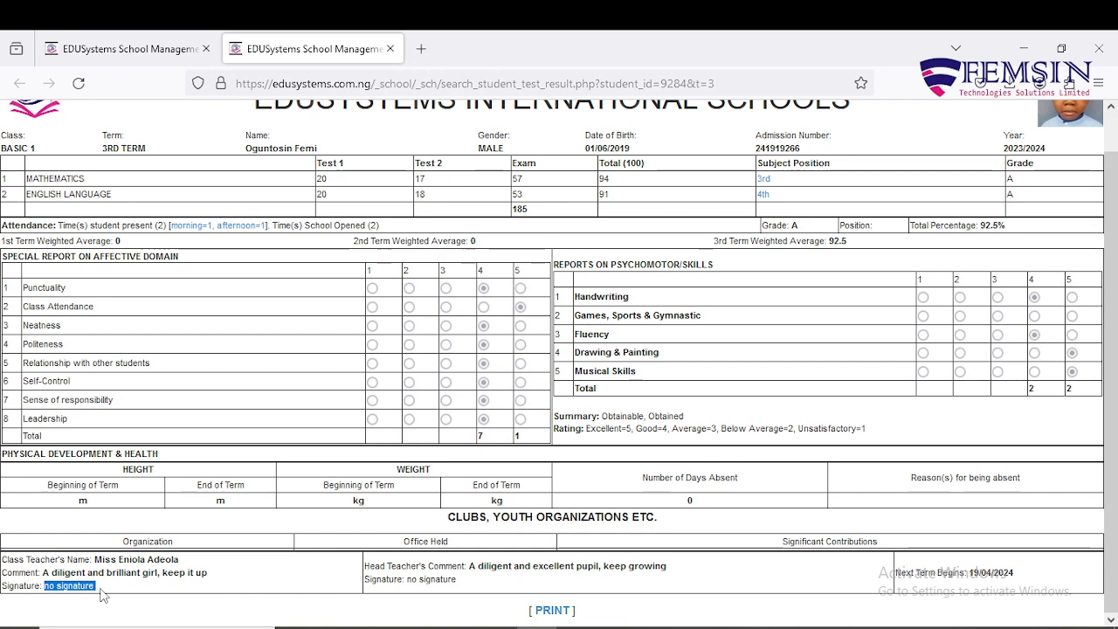
left_click(104, 593)
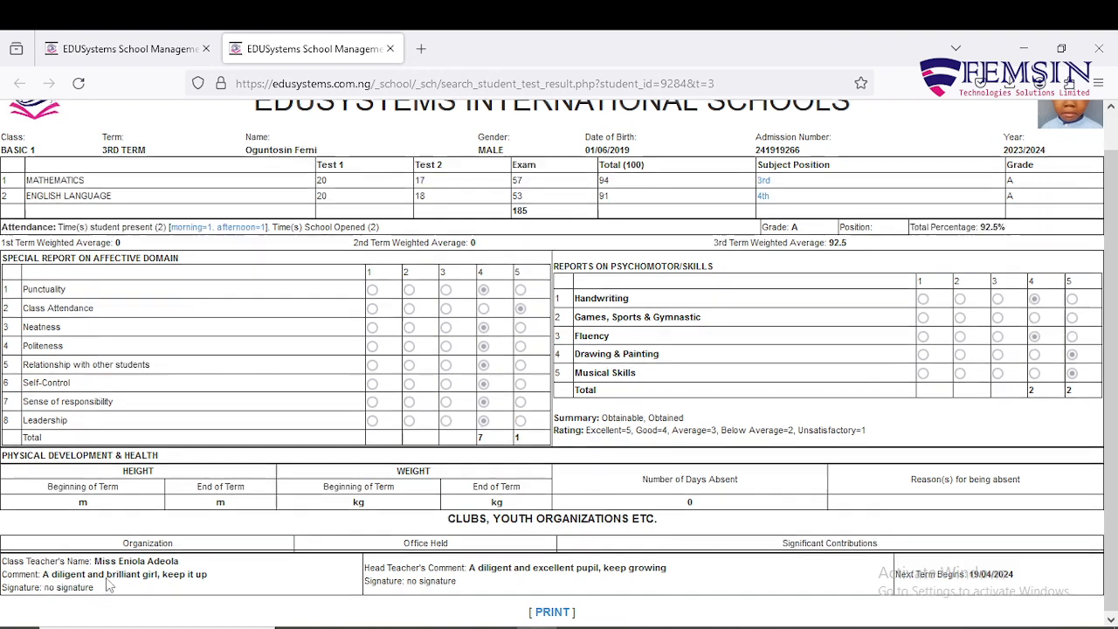
Step: Look at the BASIC 1 results list, check the report card again, then close the report card tab
scroll(107, 583, "up", 1)
left_click(162, 49)
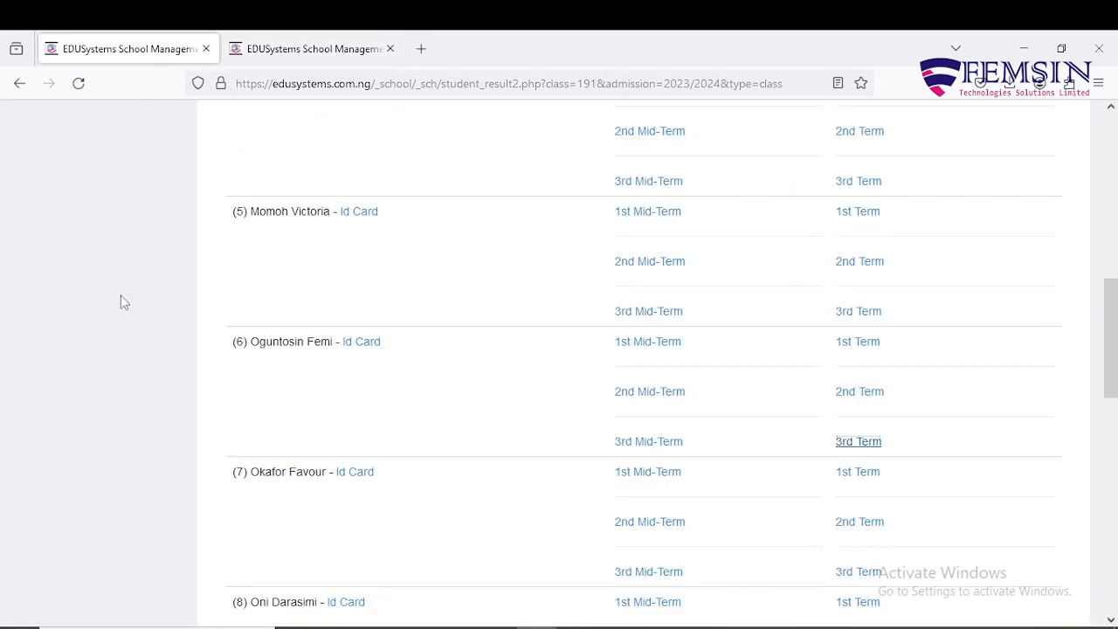
scroll(157, 279, "up", 8)
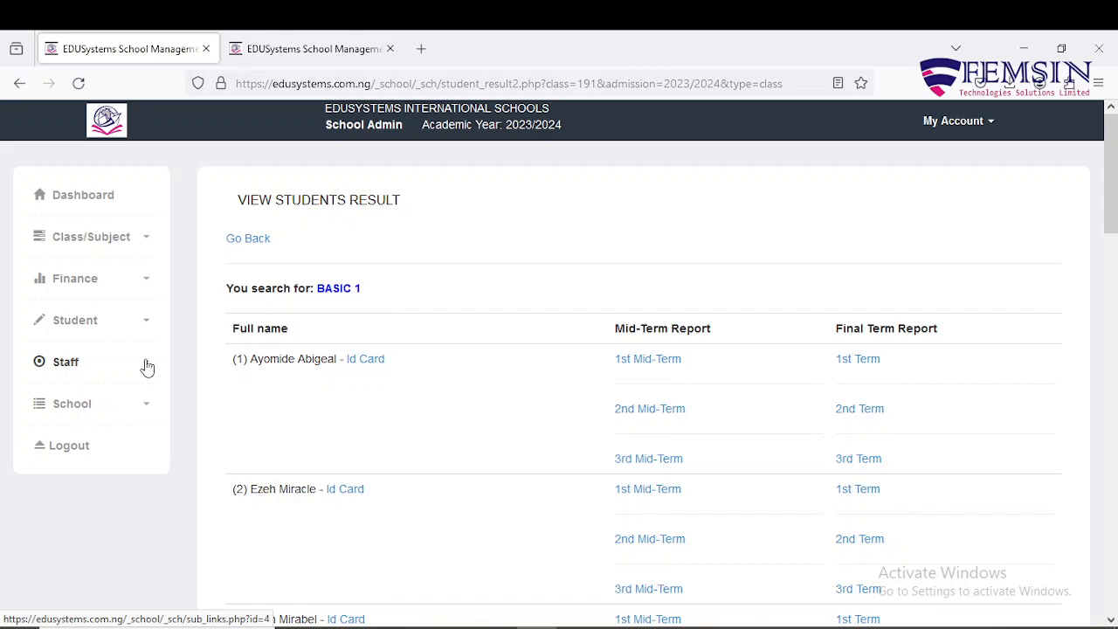
left_click(310, 49)
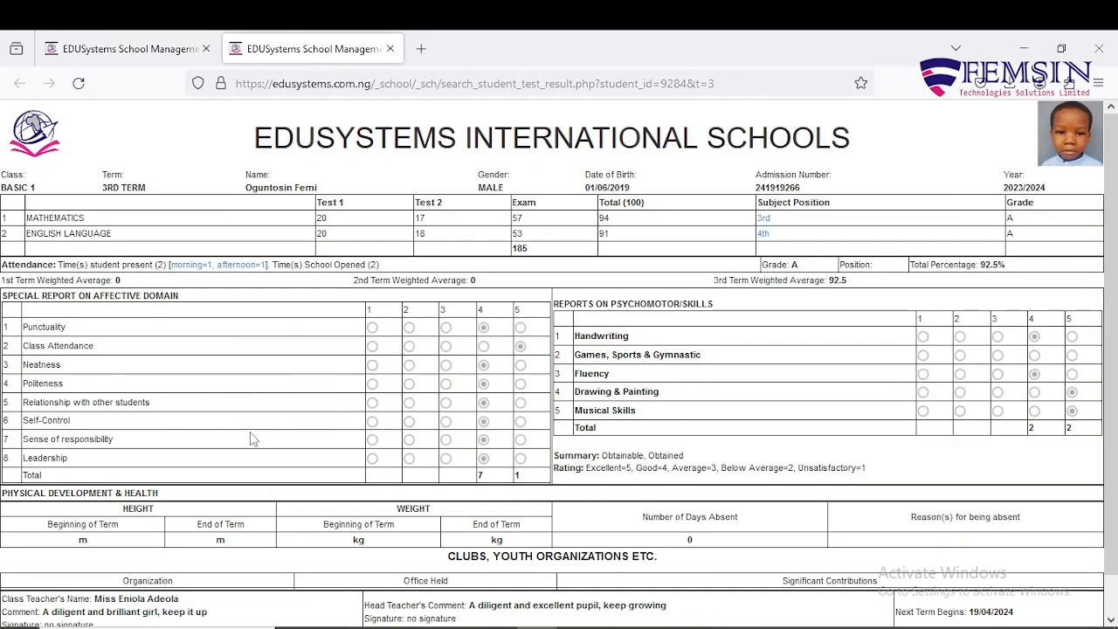
scroll(250, 439, "down", 1)
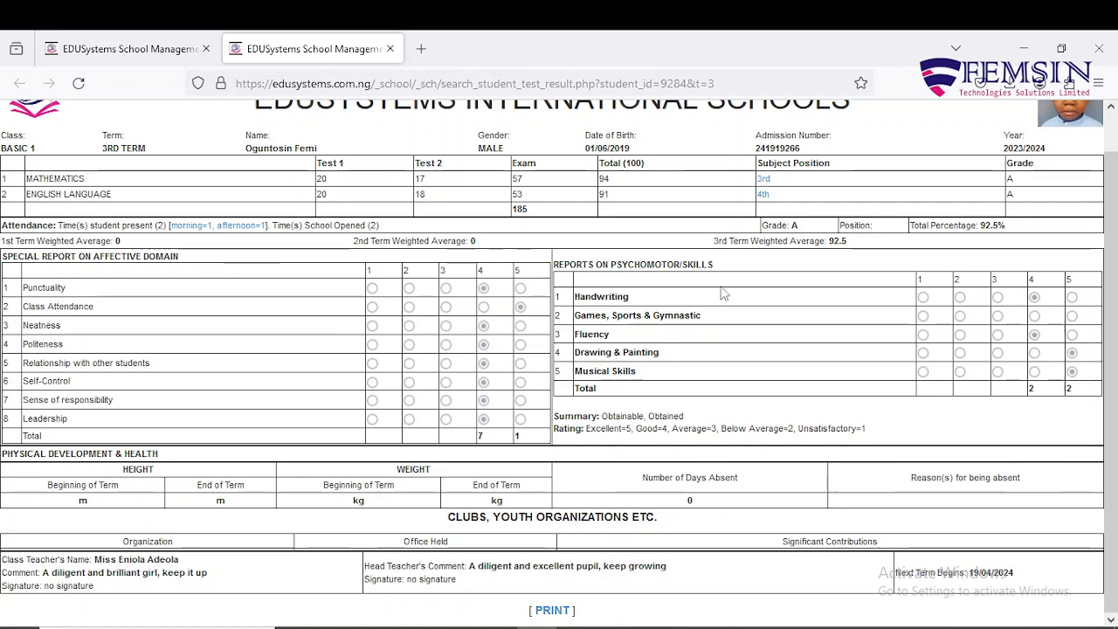
scroll(754, 428, "up", 1)
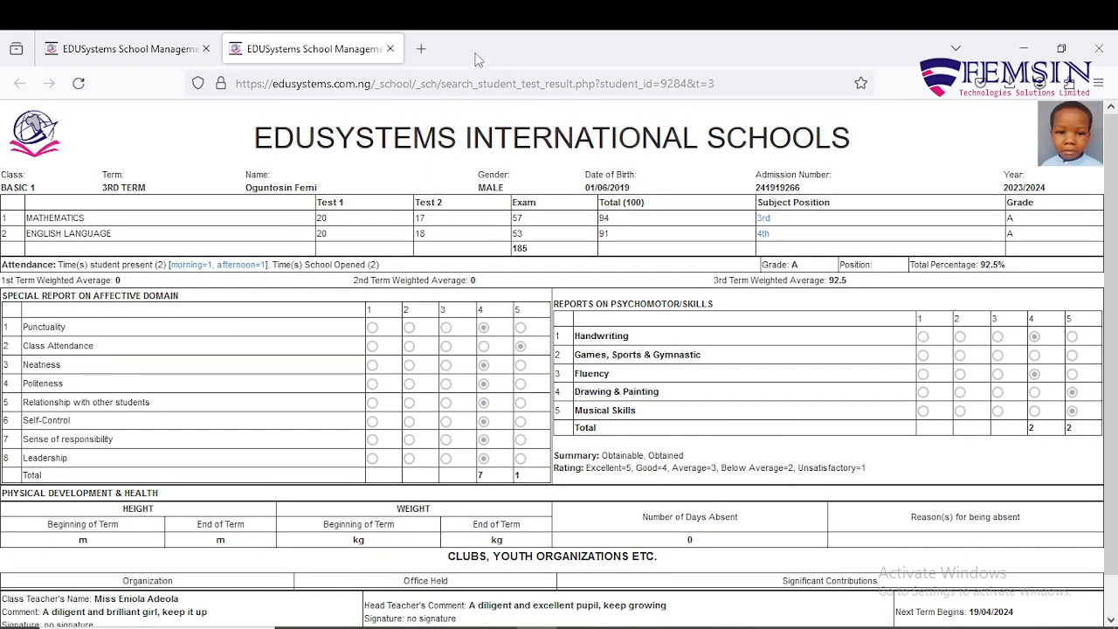
left_click(389, 48)
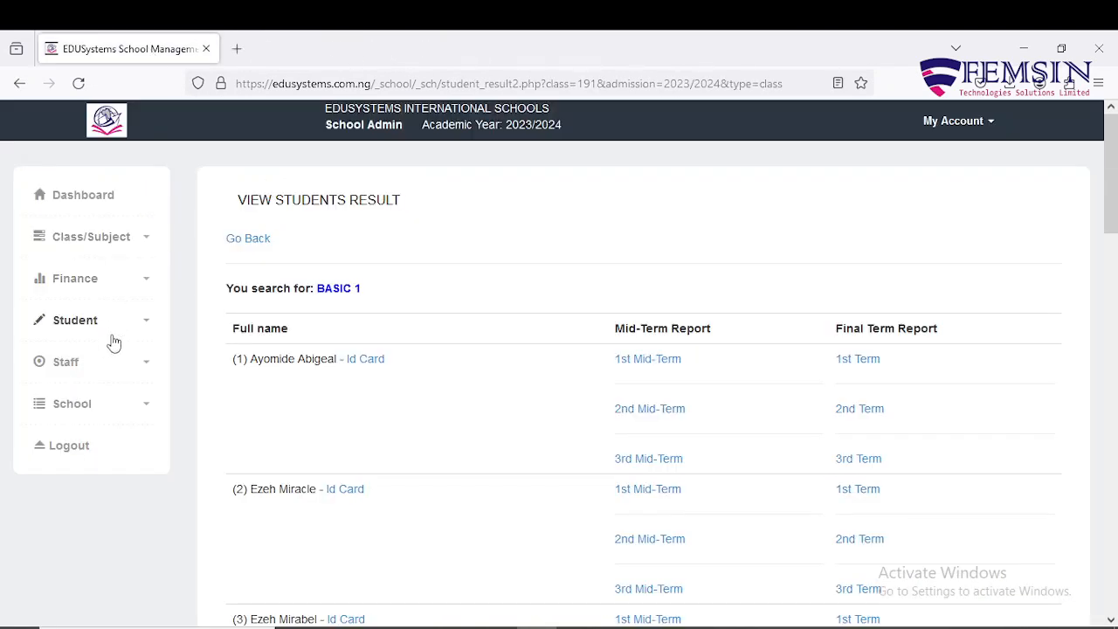
Step: Open the Non-Teaching Staff page and check the Gender options, leaving it set to Male
left_click(151, 369)
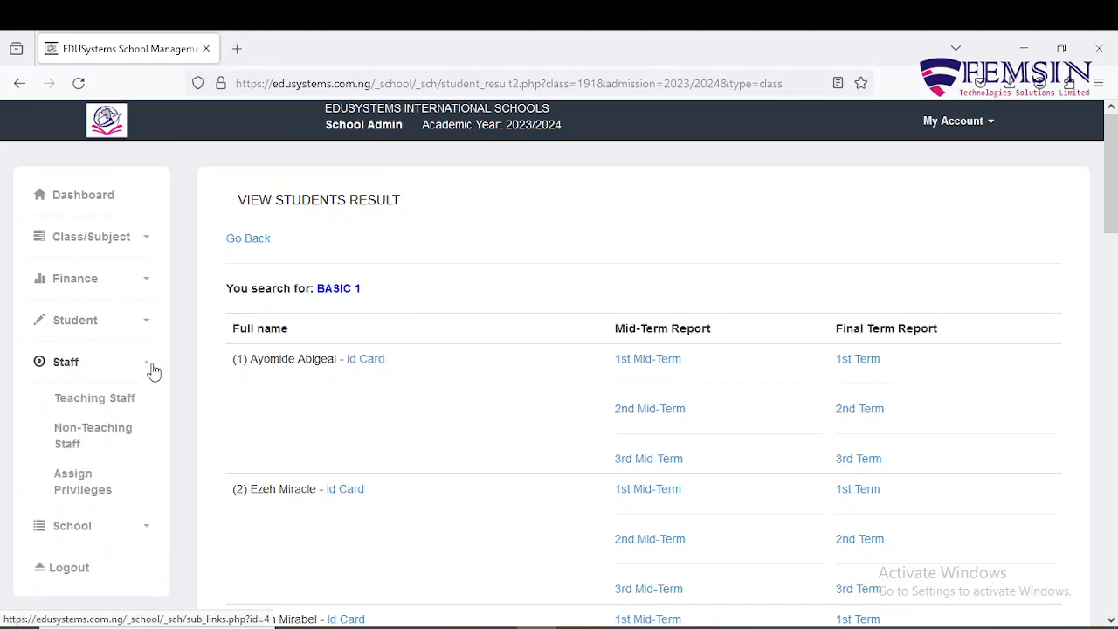
scroll(152, 371, "down", 1)
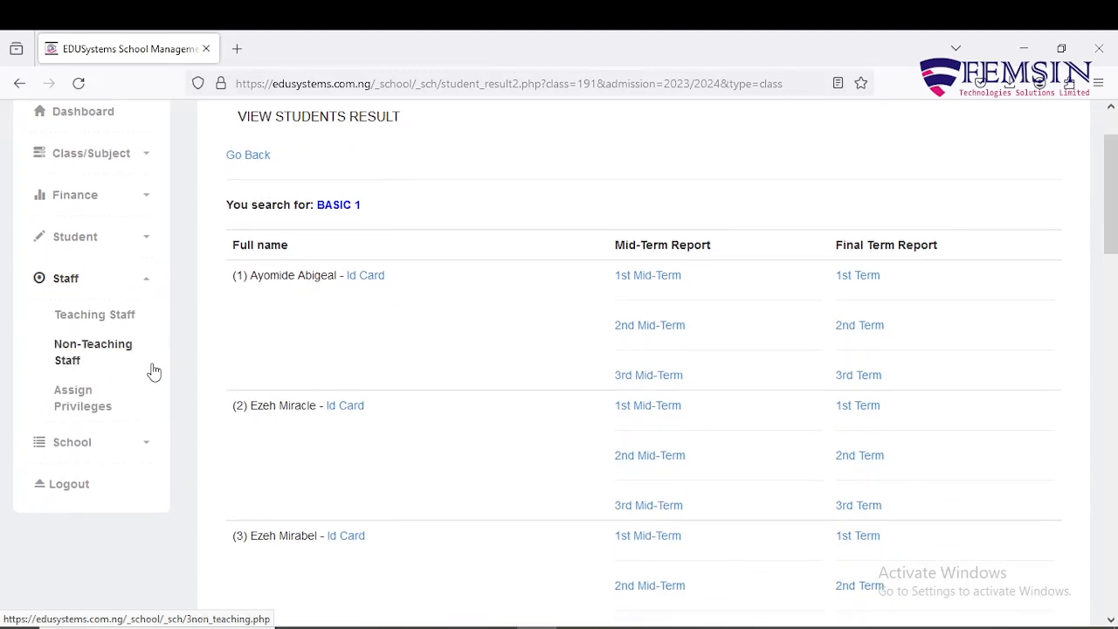
left_click(105, 351)
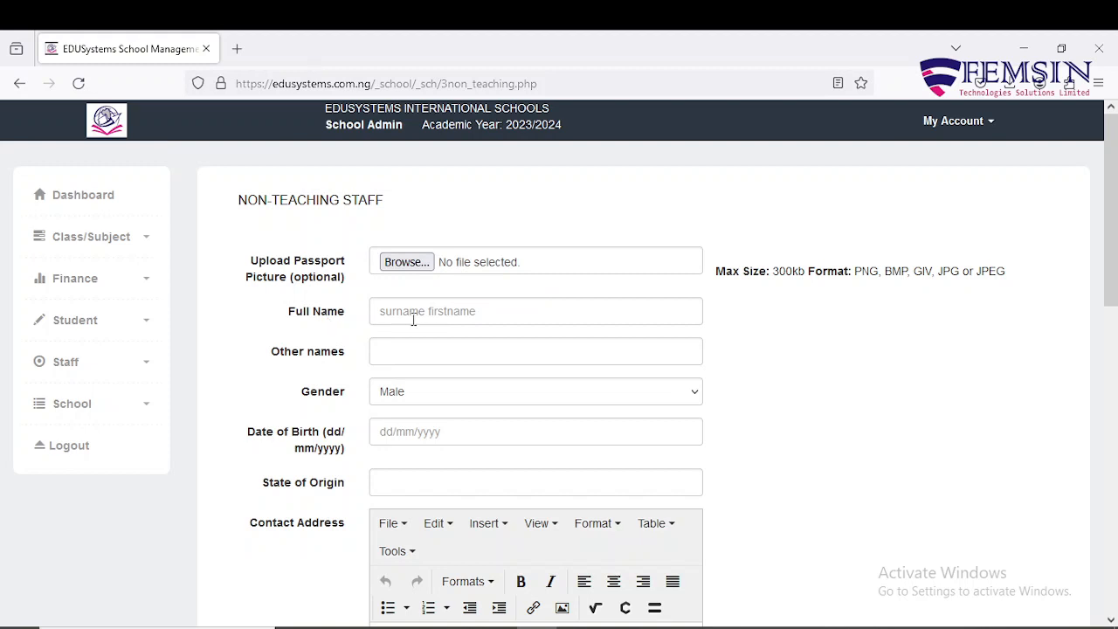
scroll(407, 361, "down", 2)
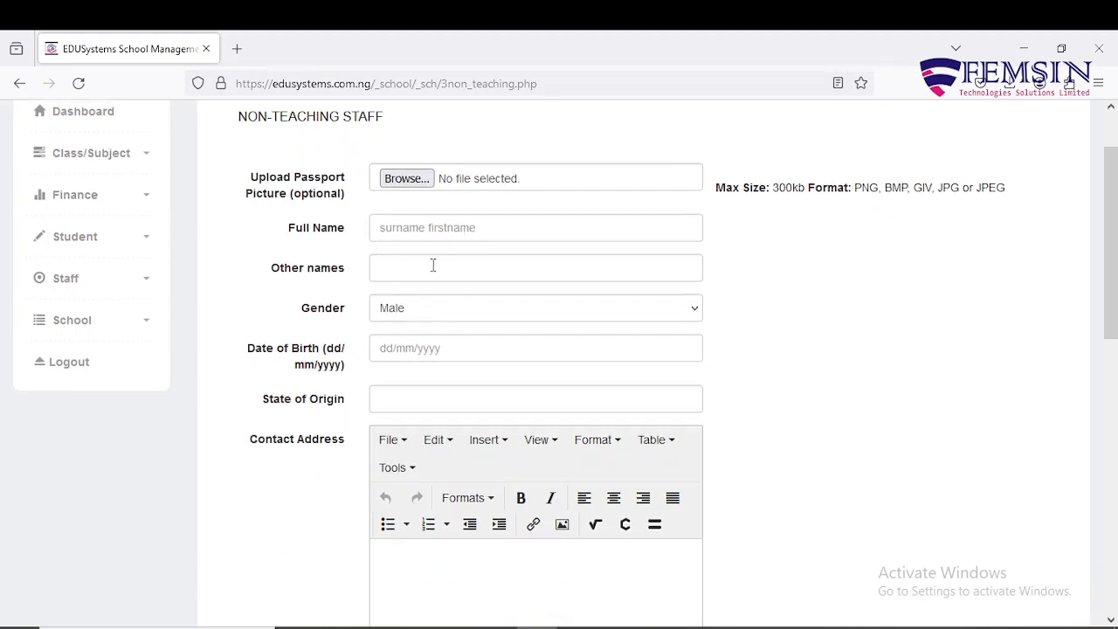
left_click(452, 312)
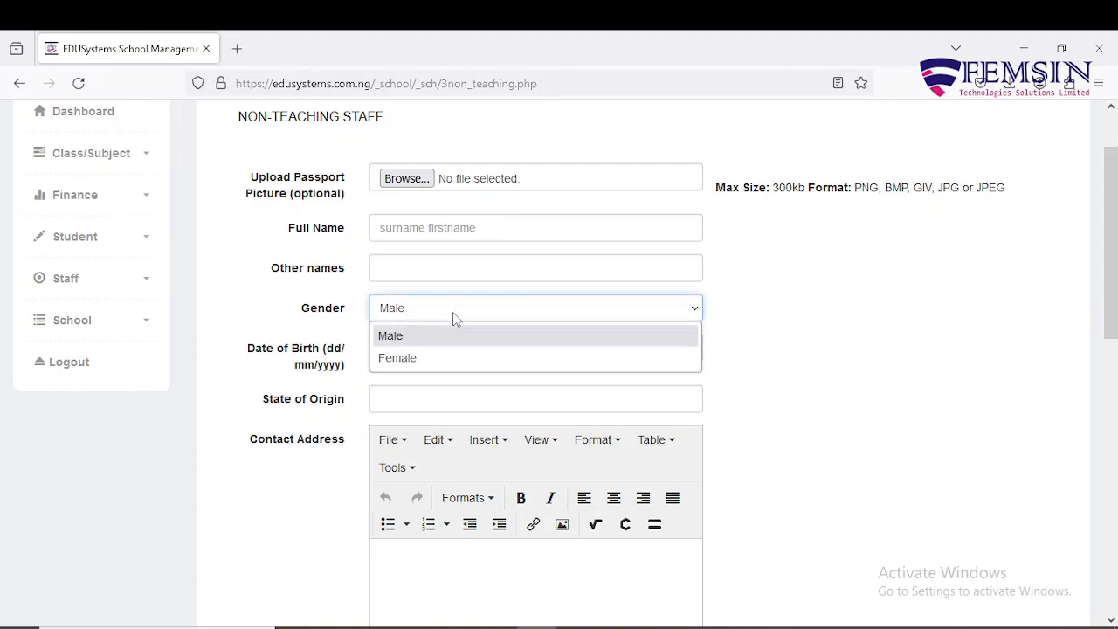
left_click(452, 312)
Step: Look through the blank registration form and the existing Bursar and Secretary entries
scroll(455, 317, "down", 4)
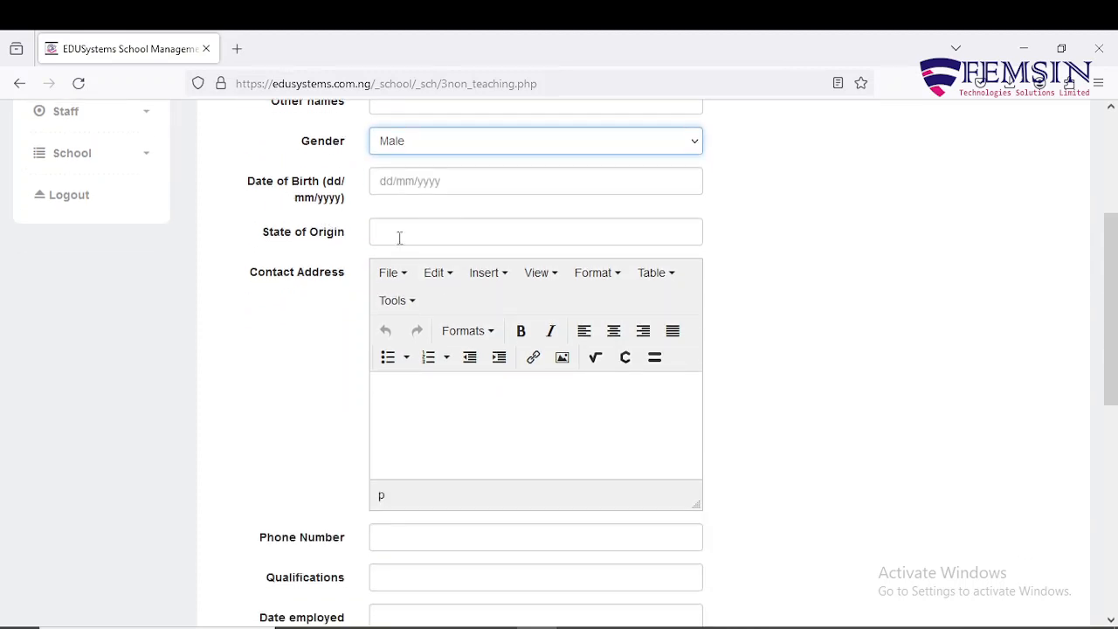
scroll(449, 394, "down", 4)
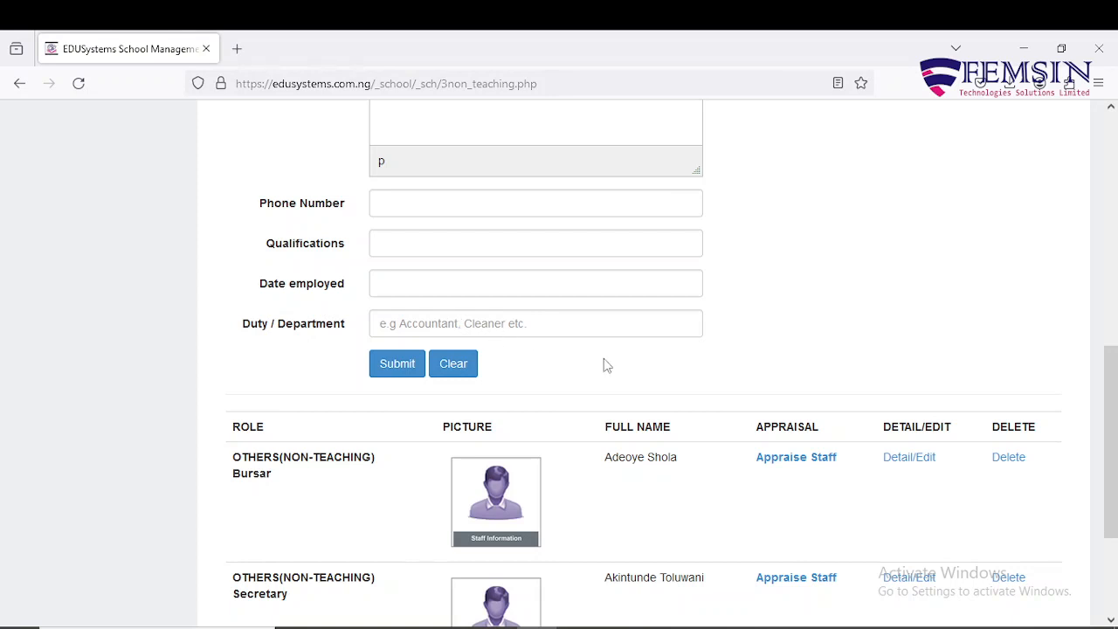
scroll(604, 365, "down", 3)
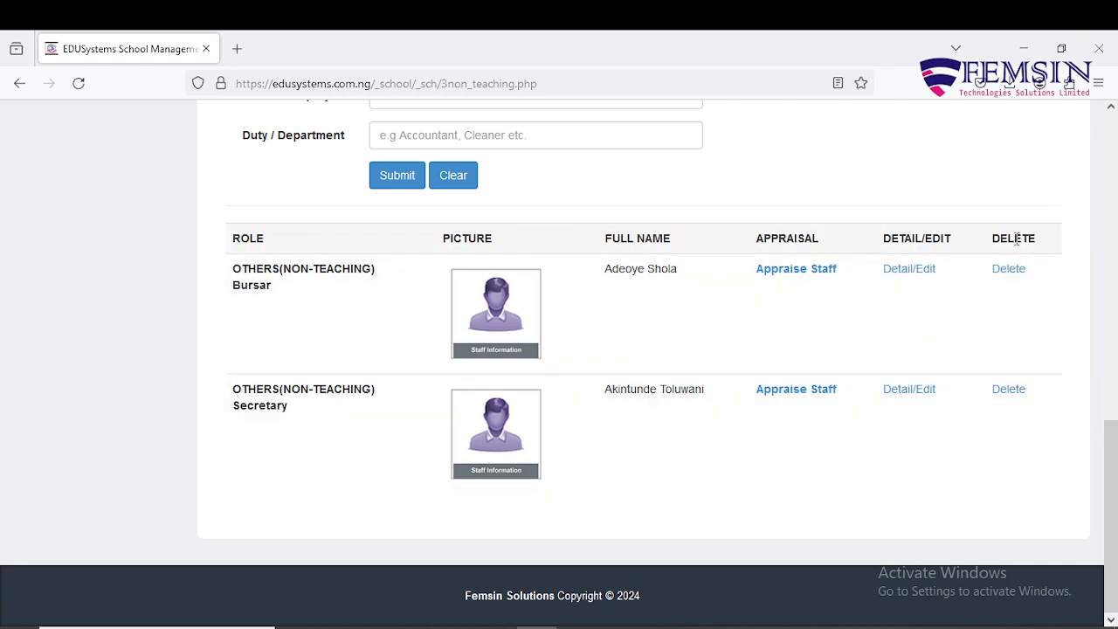
scroll(996, 453, "up", 15)
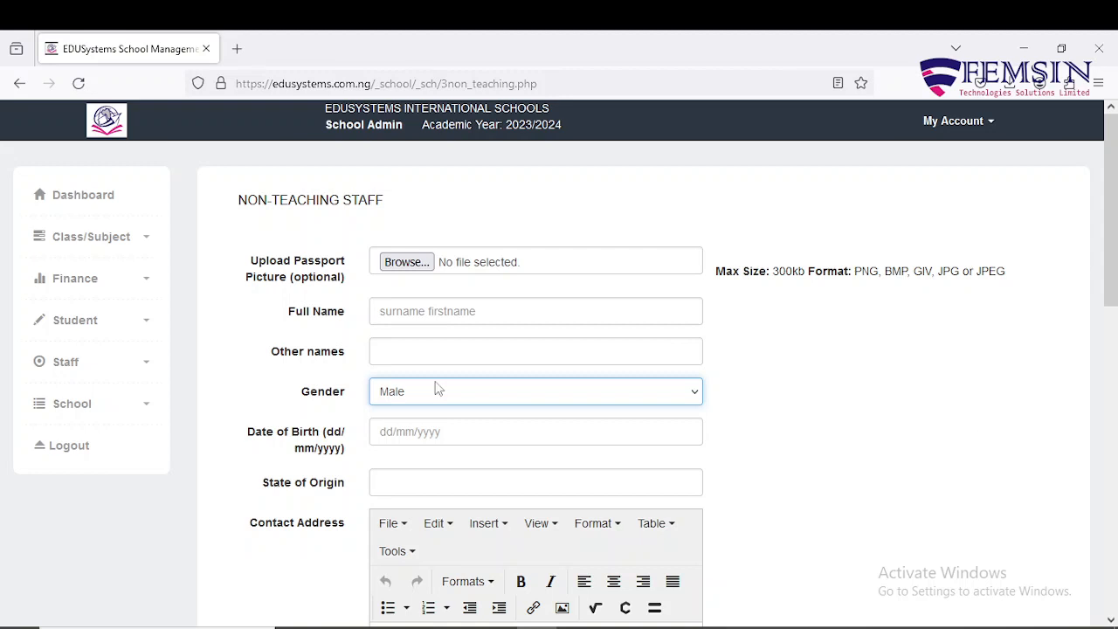
left_click(146, 371)
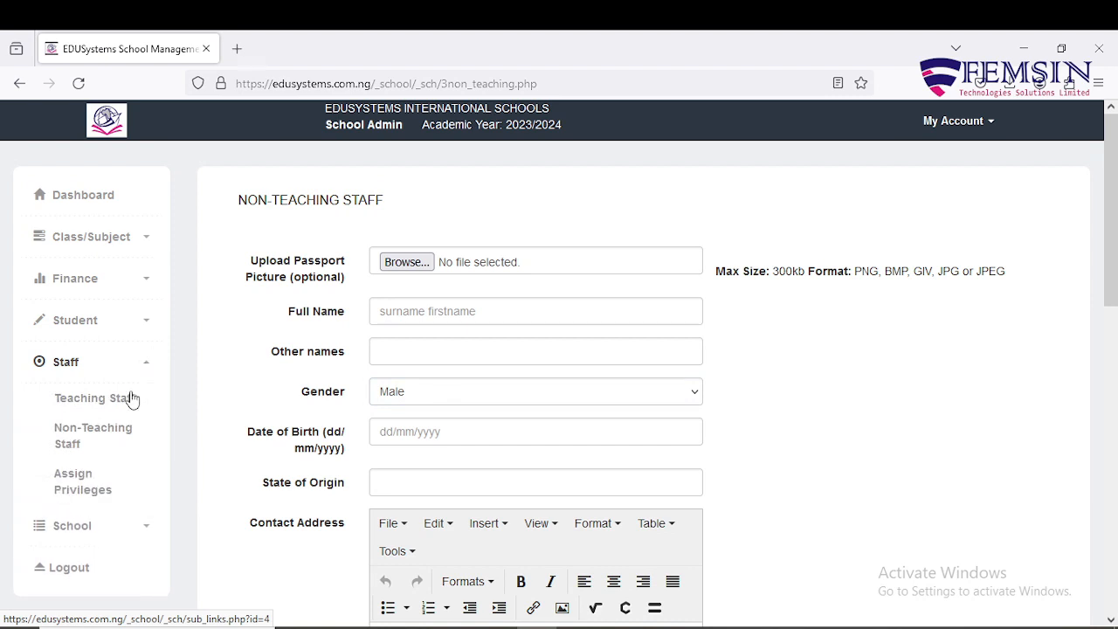
Step: Open the Bursar's privileges from Assign Privileges, look through them, and return to the list
left_click(82, 481)
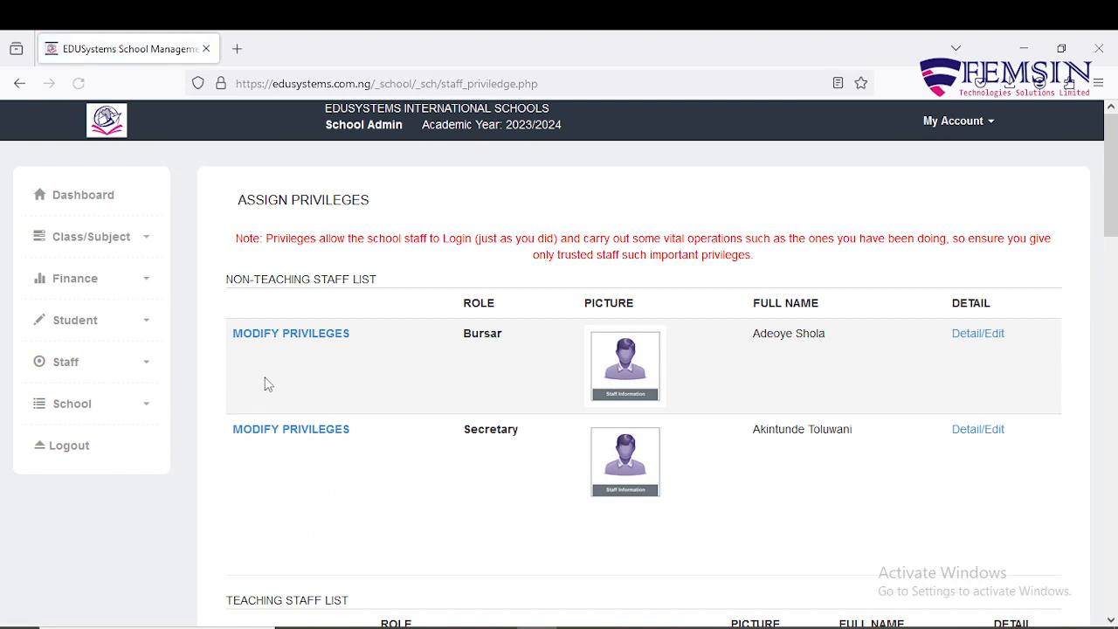
left_click(280, 343)
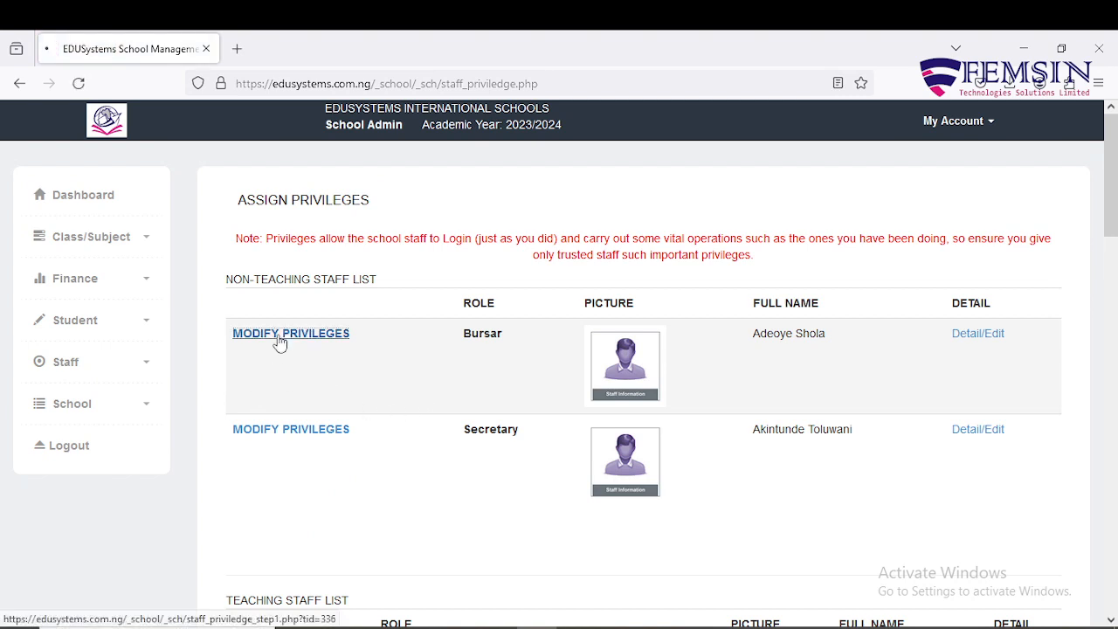
scroll(295, 402, "down", 4)
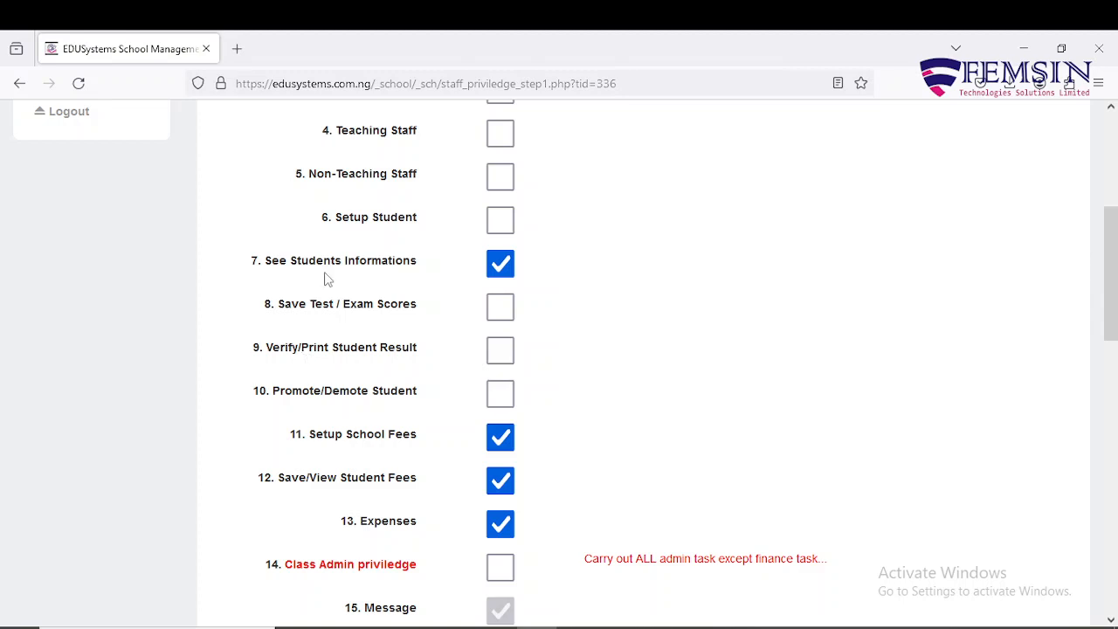
scroll(327, 279, "up", 4)
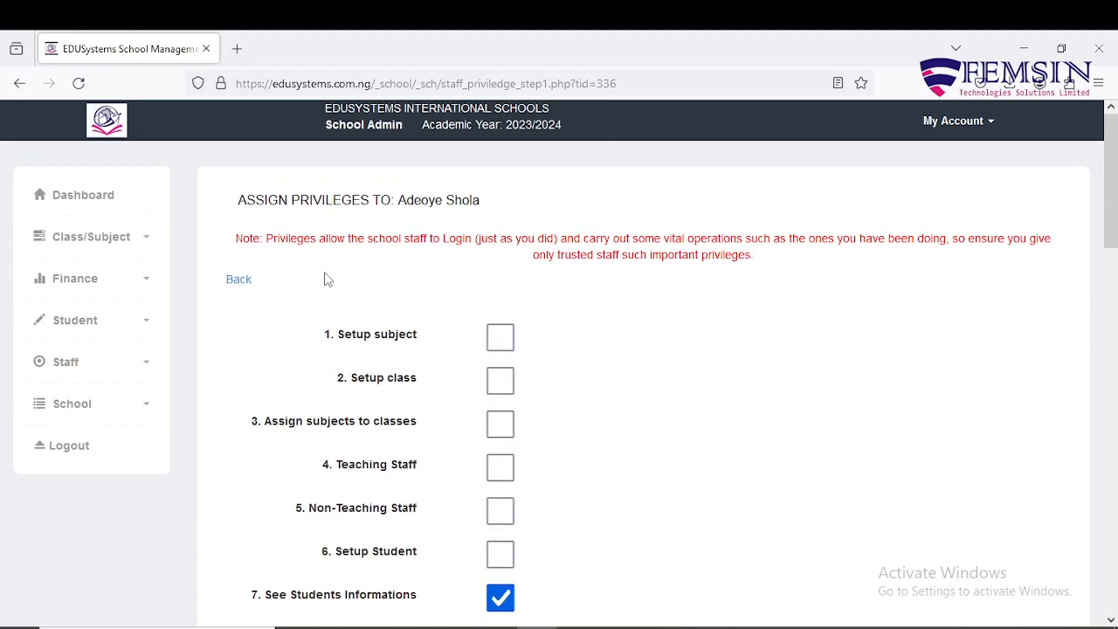
scroll(324, 276, "down", 4)
scroll(324, 276, "up", 4)
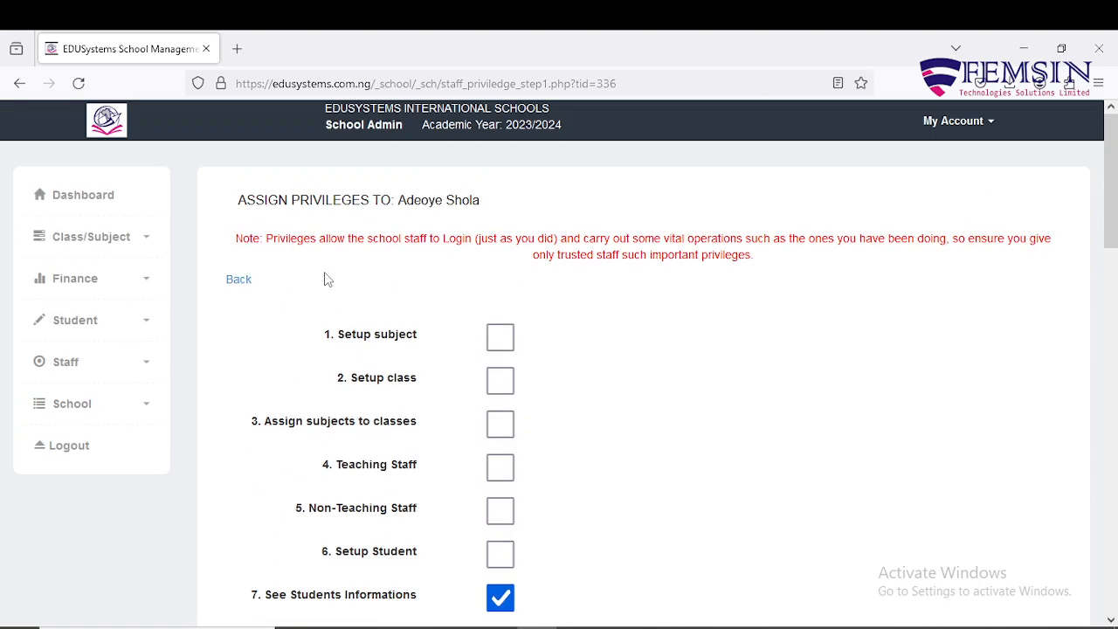
left_click(239, 280)
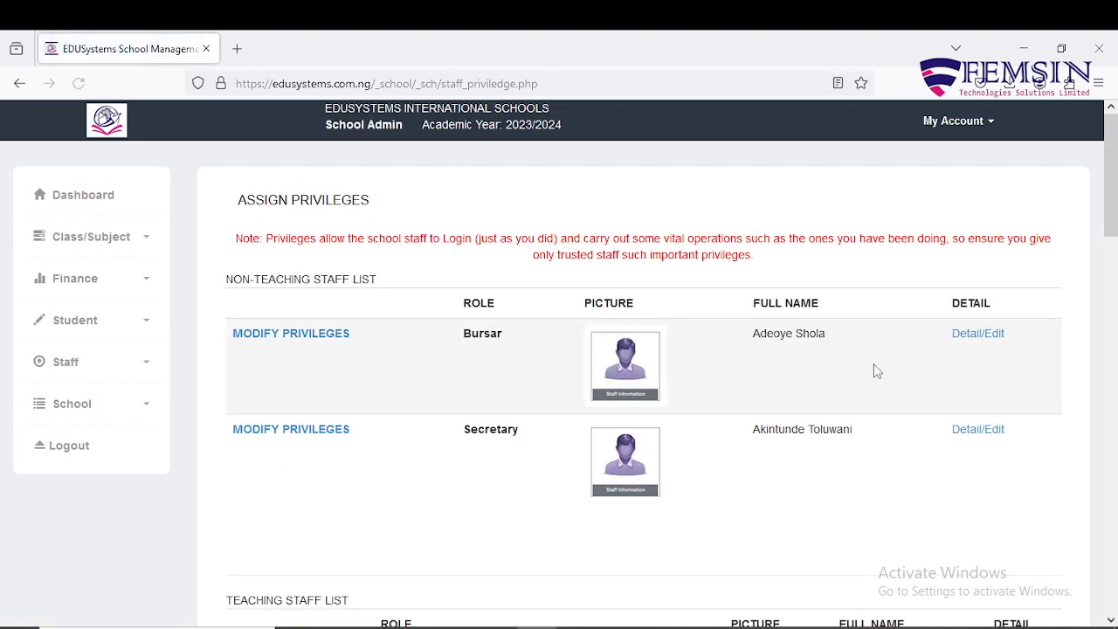
Step: Reopen the Bursar's privileges, review all checkboxes and class access, then return to the privileges list
left_click(308, 340)
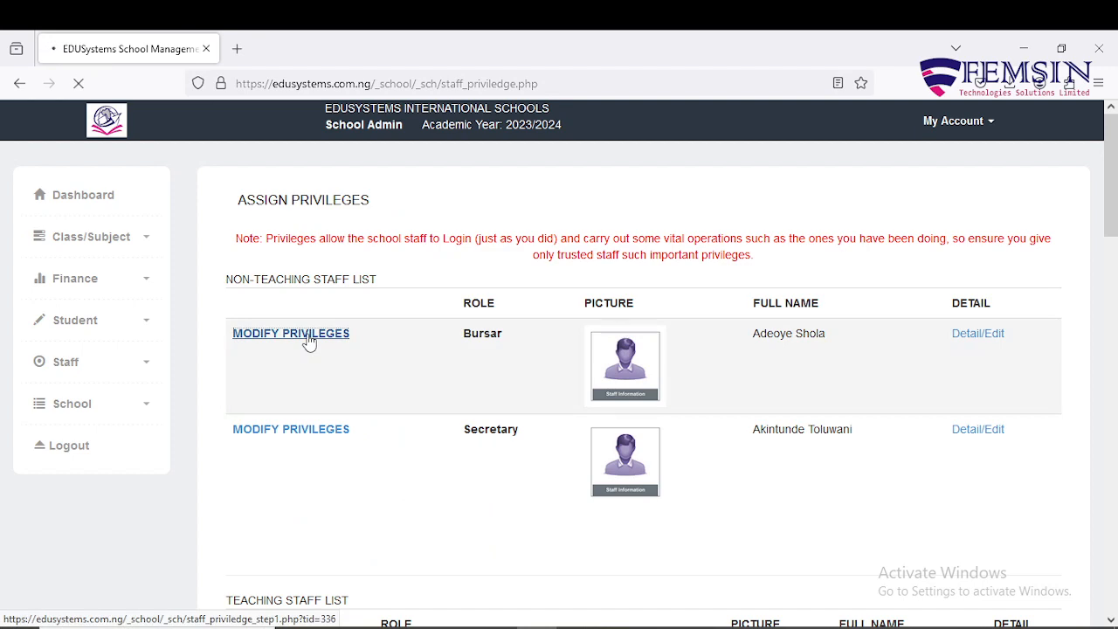
scroll(425, 359, "down", 5)
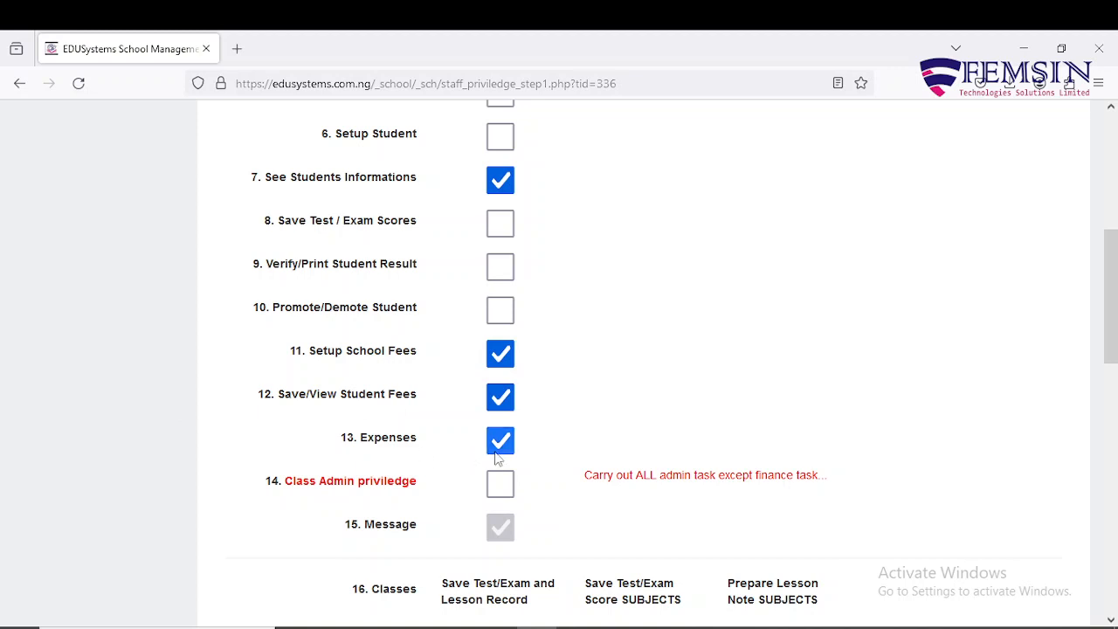
scroll(495, 460, "up", 3)
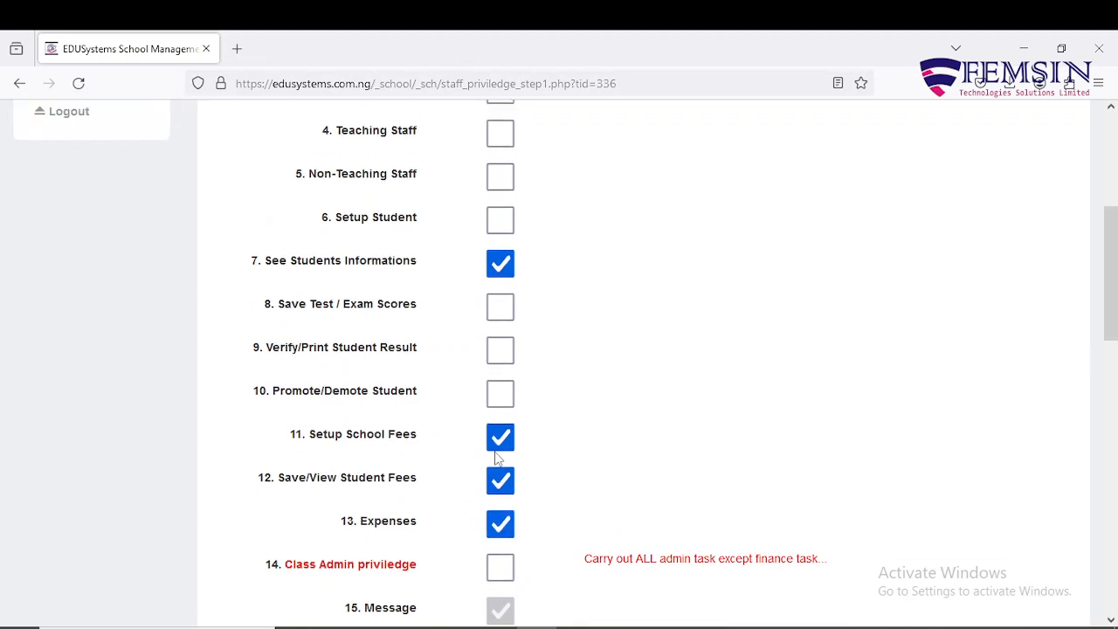
scroll(496, 460, "down", 10)
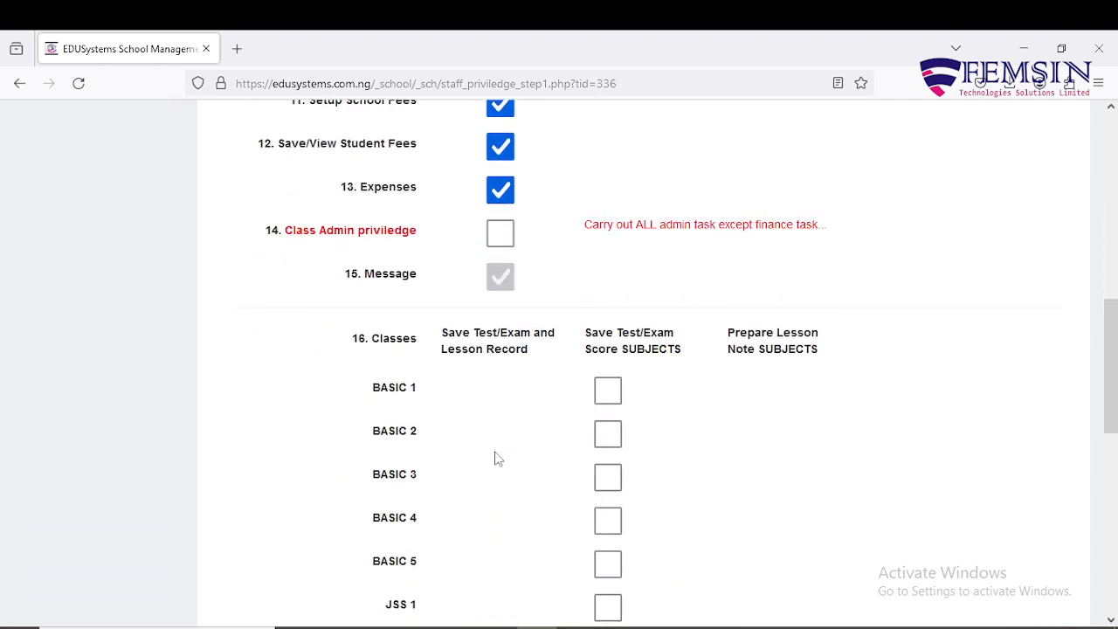
scroll(494, 457, "up", 2)
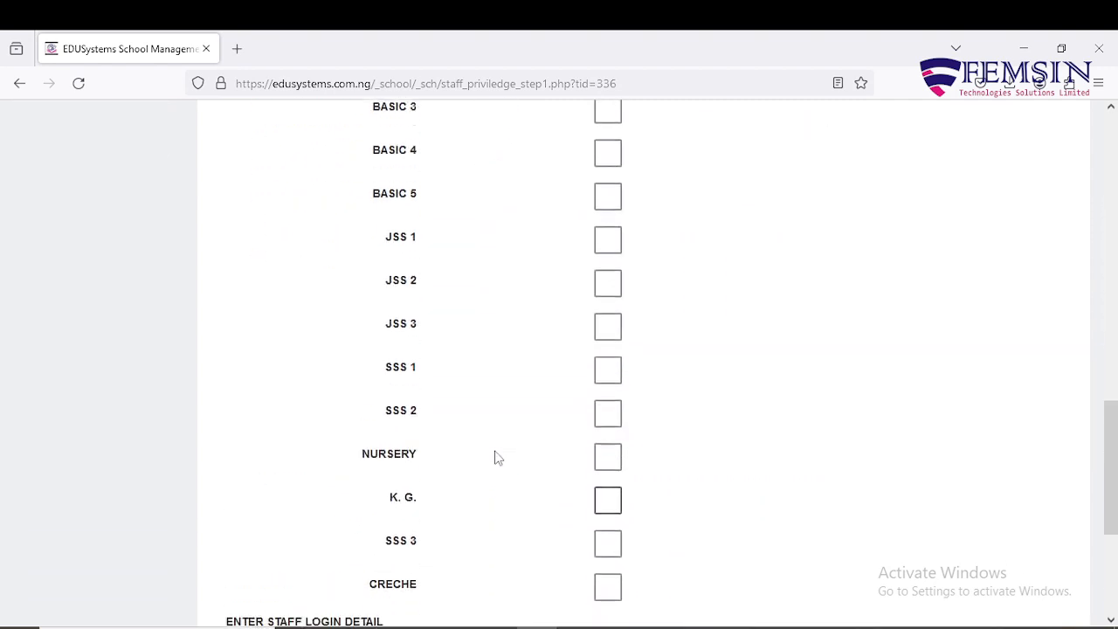
scroll(484, 332, "up", 3)
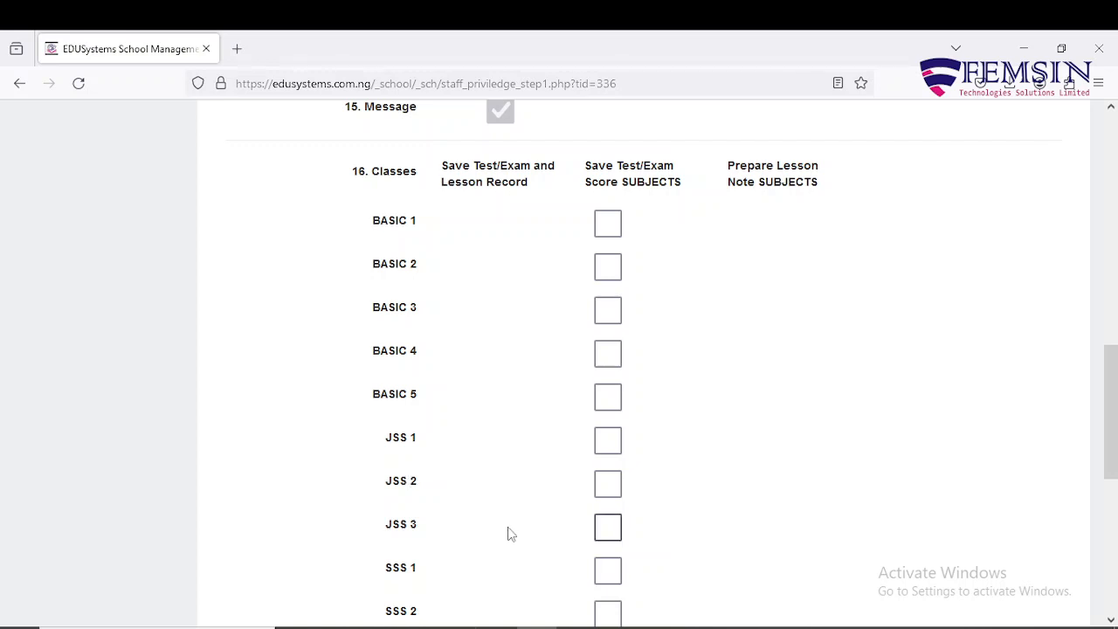
scroll(509, 534, "down", 5)
scroll(510, 499, "down", 1)
scroll(510, 499, "up", 3)
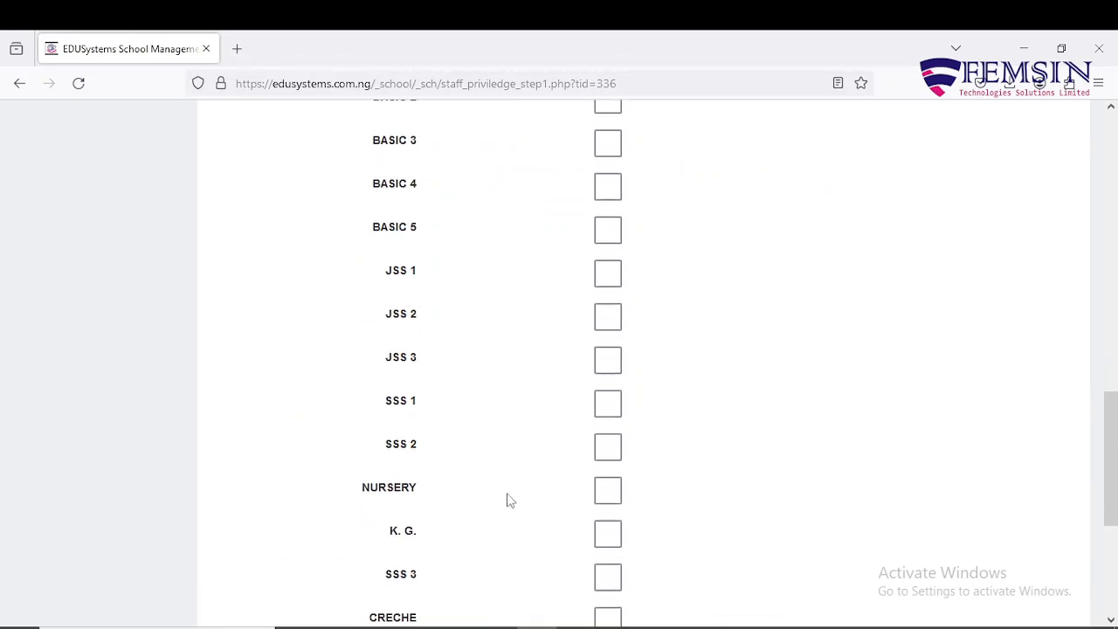
scroll(509, 494, "down", 3)
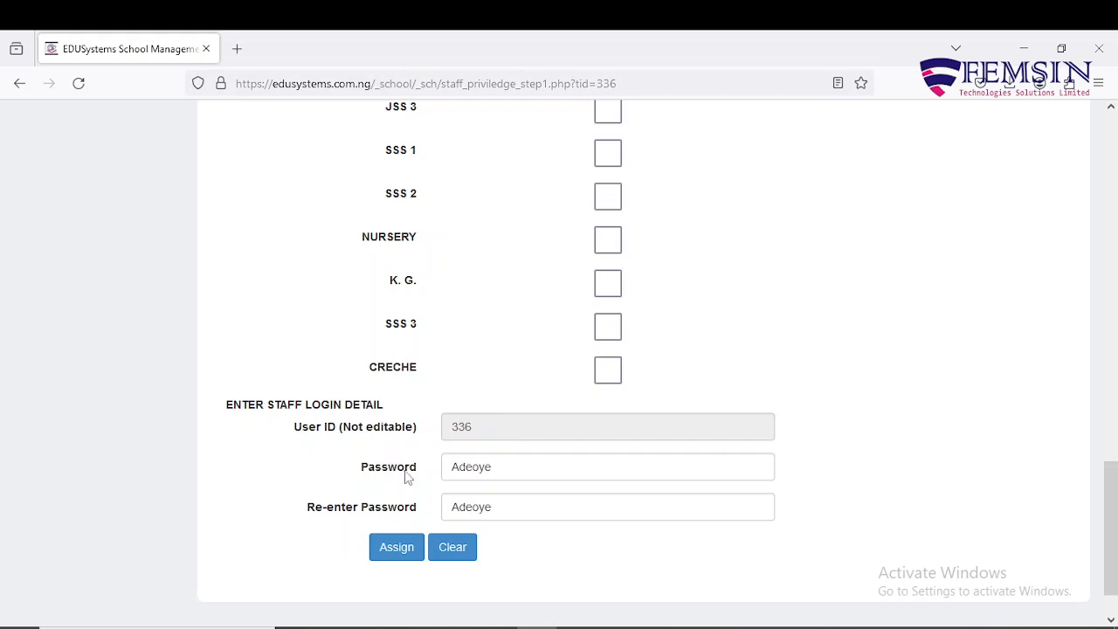
scroll(503, 479, "up", 15)
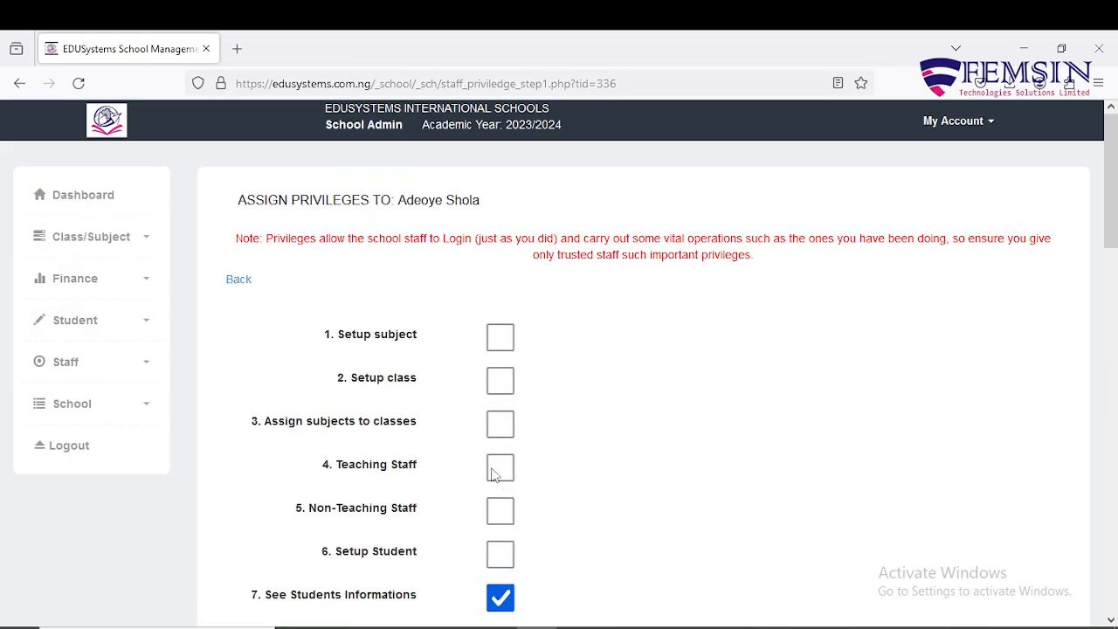
left_click(240, 281)
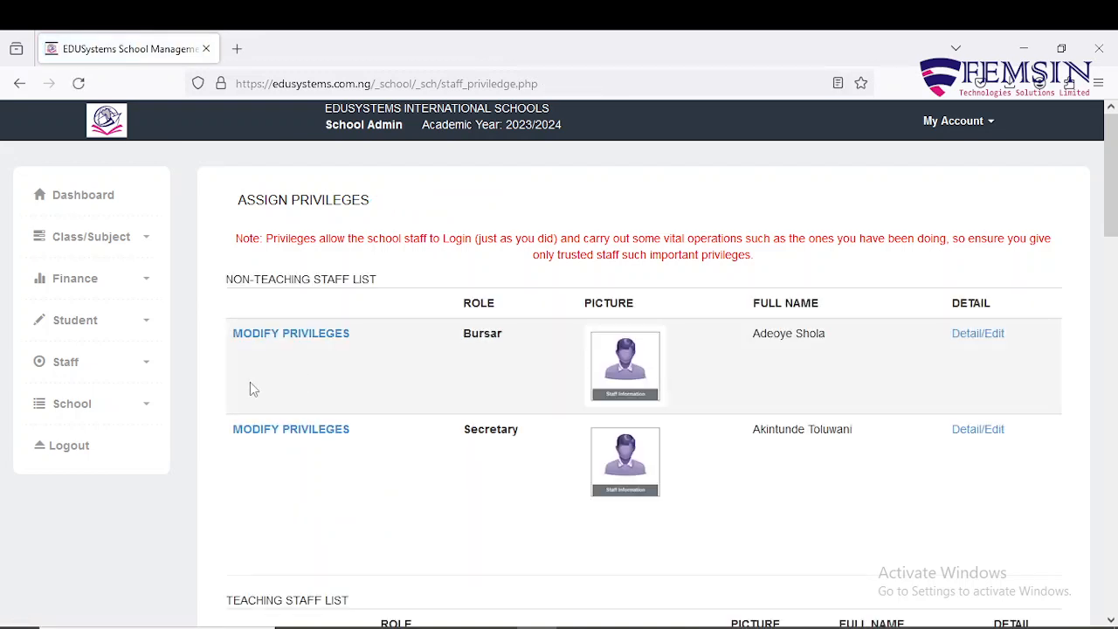
left_click(150, 373)
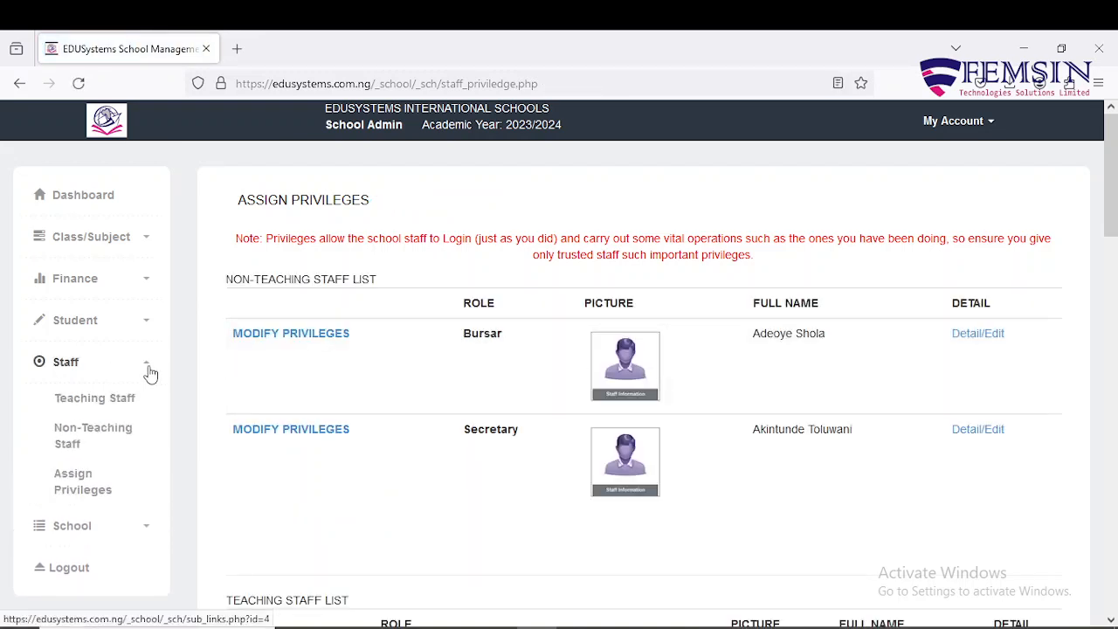